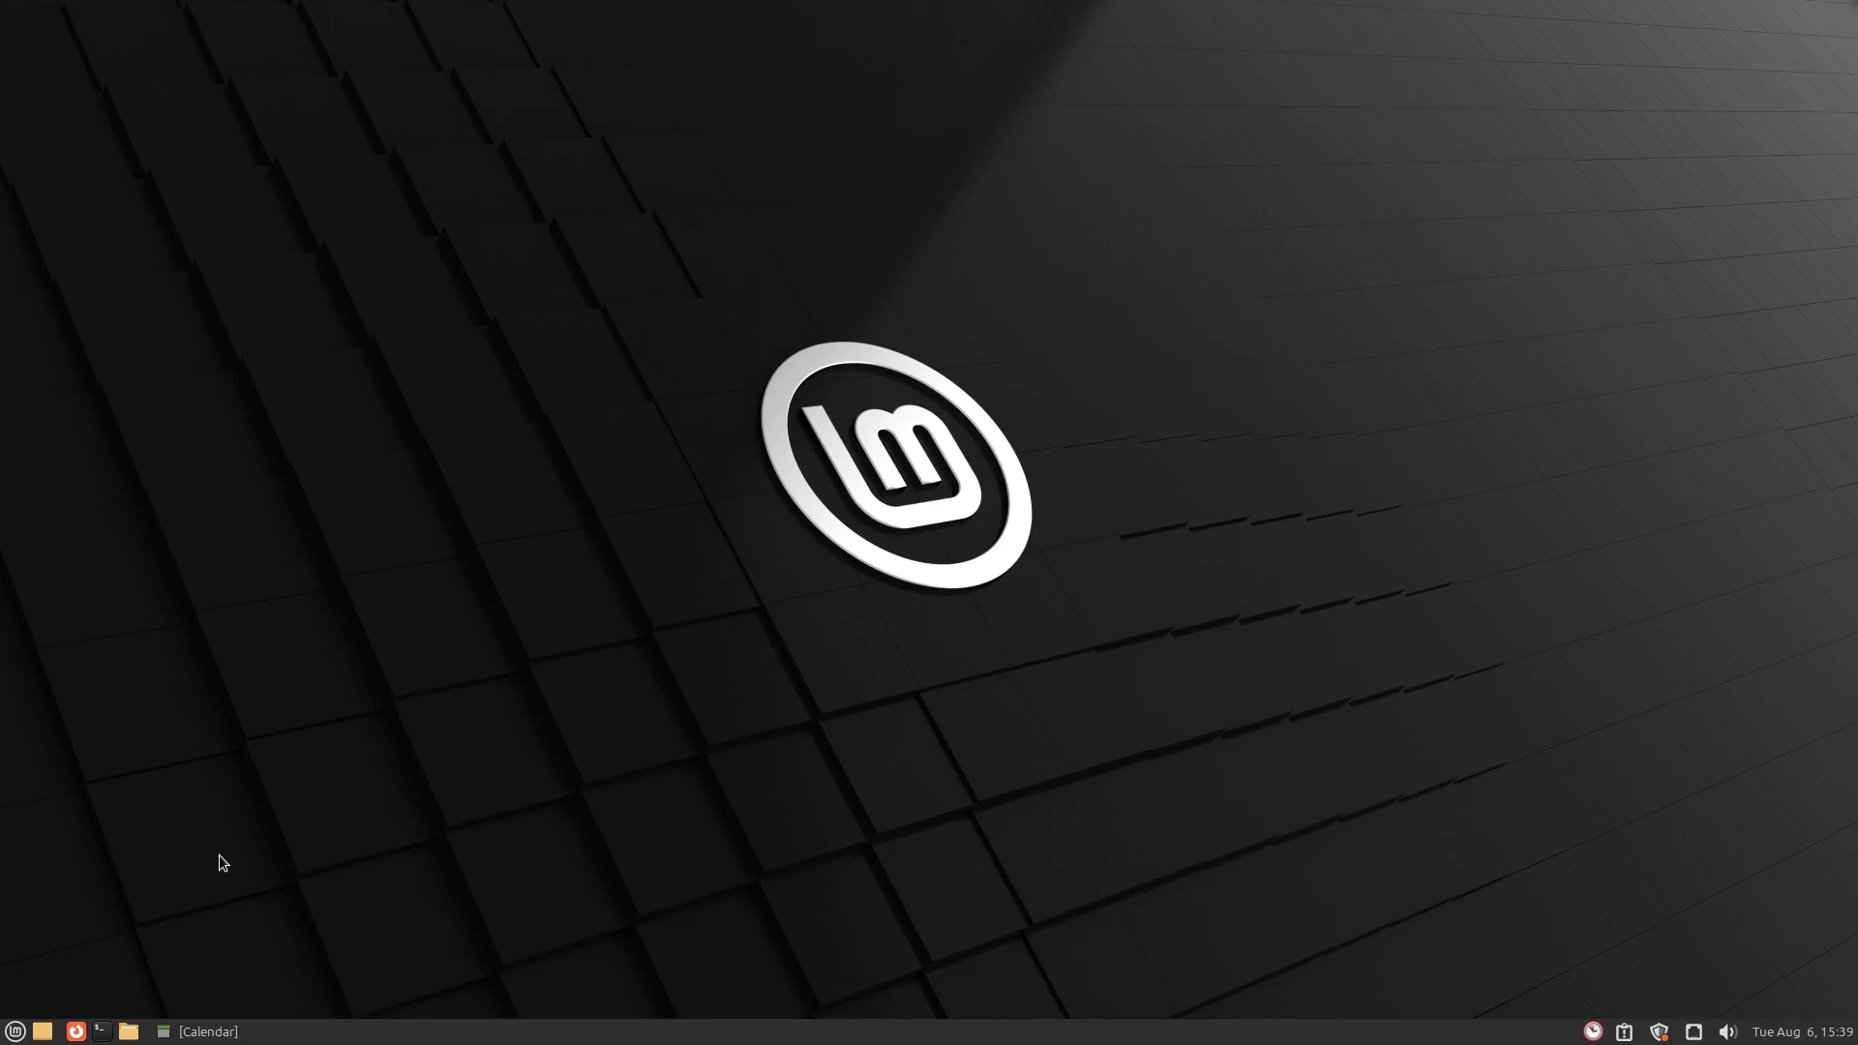
Step: Open the Mint application menu from the taskbar's Menu button
left_click(15, 1032)
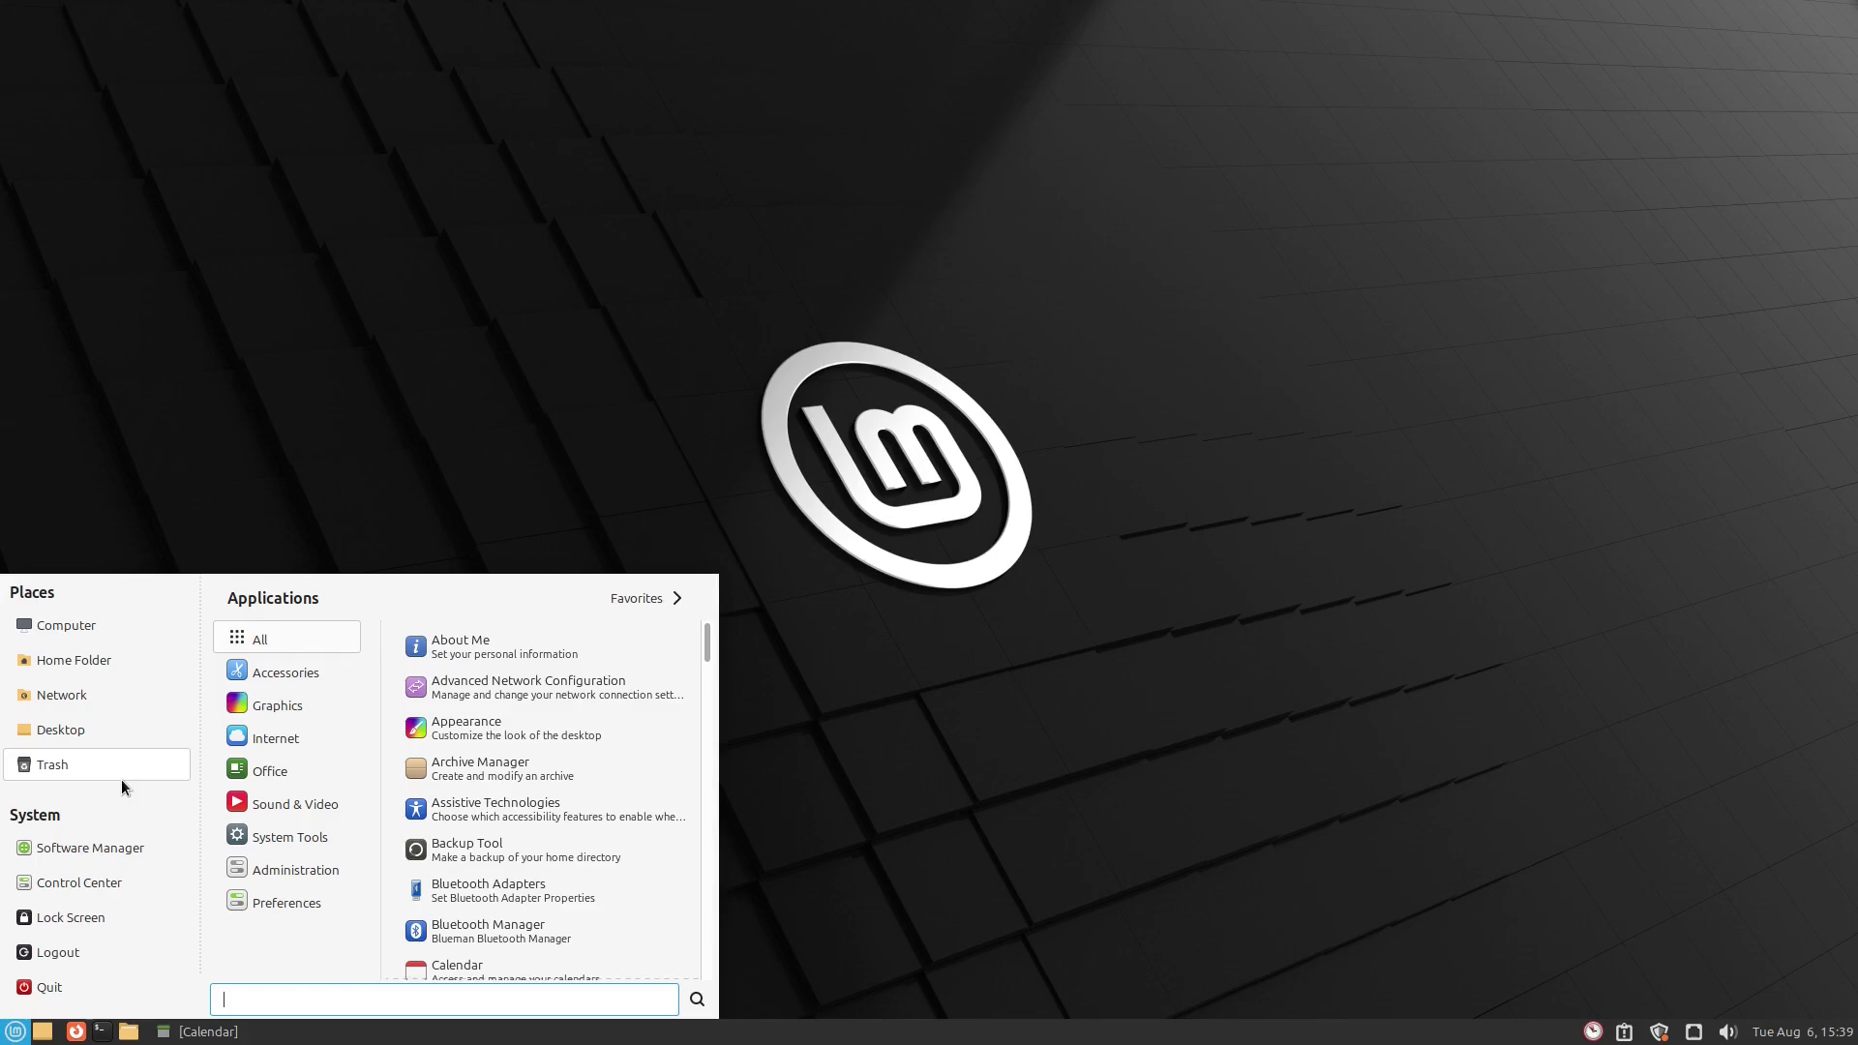
Step: Search 'wel' to launch the Welcome Screen and show its First Steps page
type("wel")
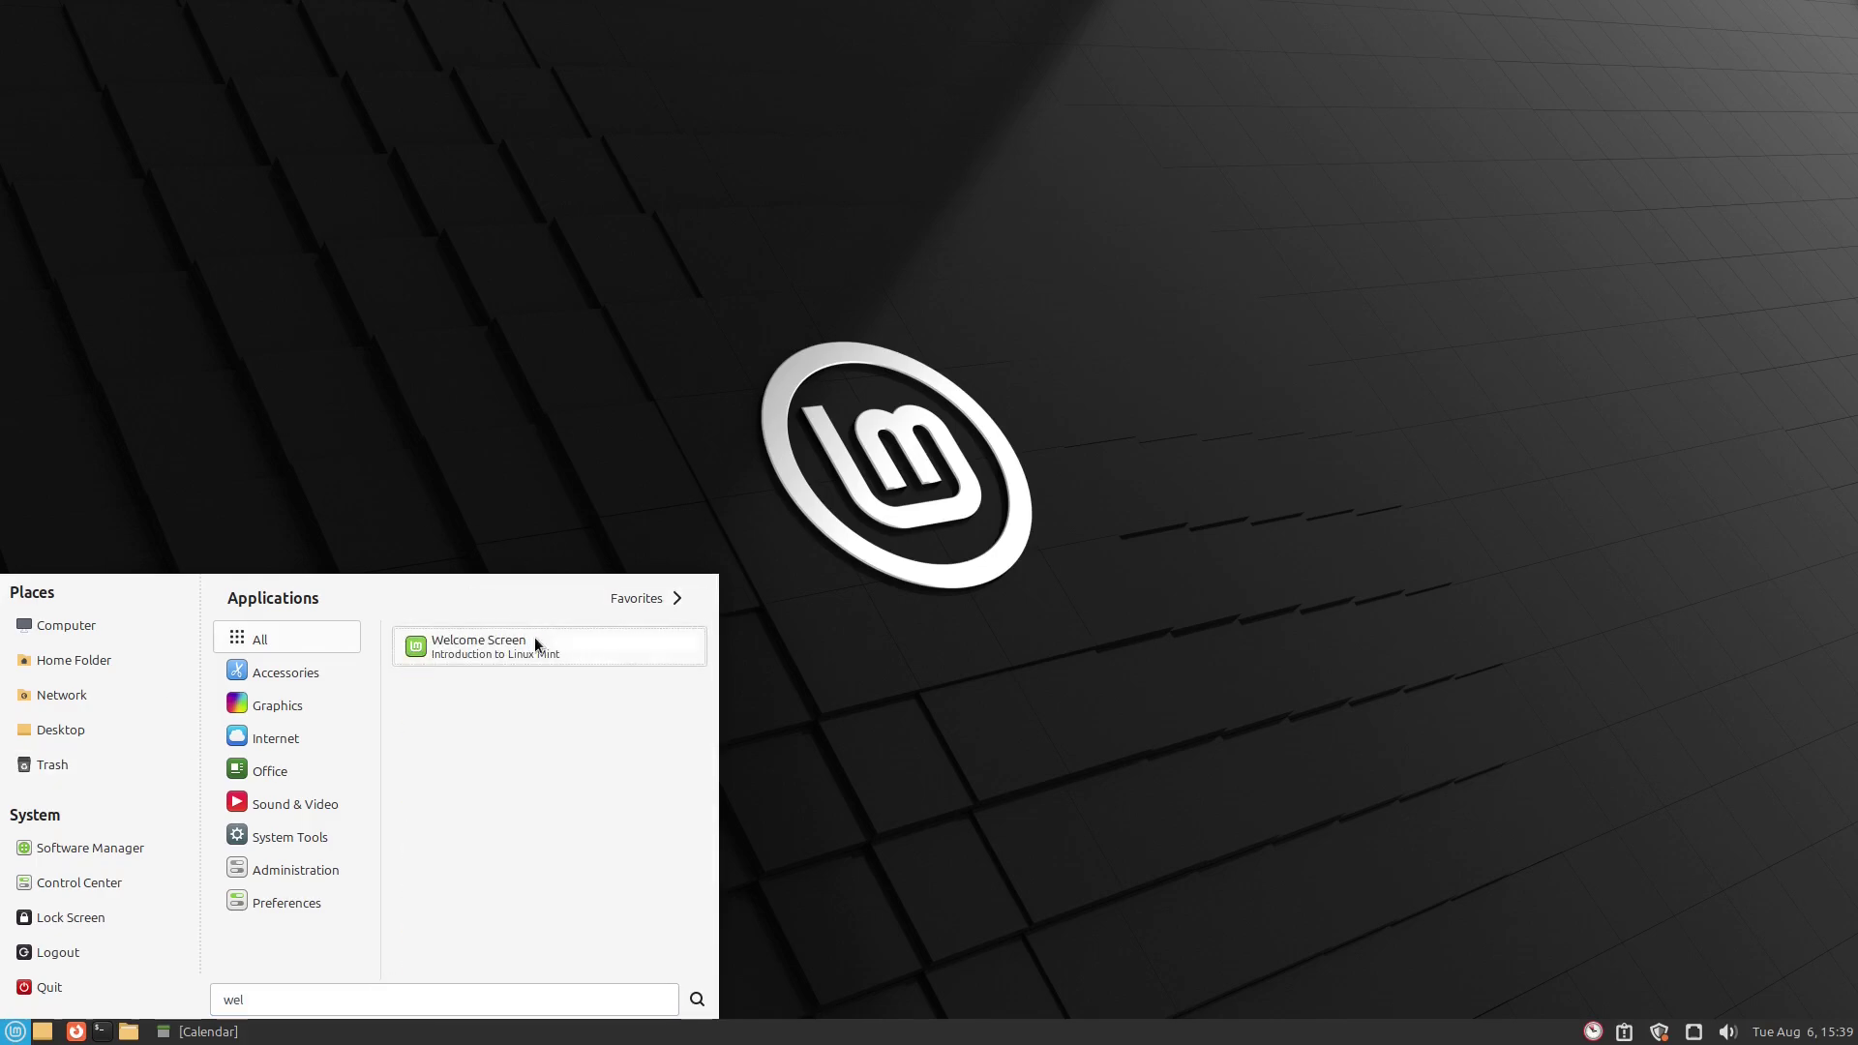
left_click(534, 639)
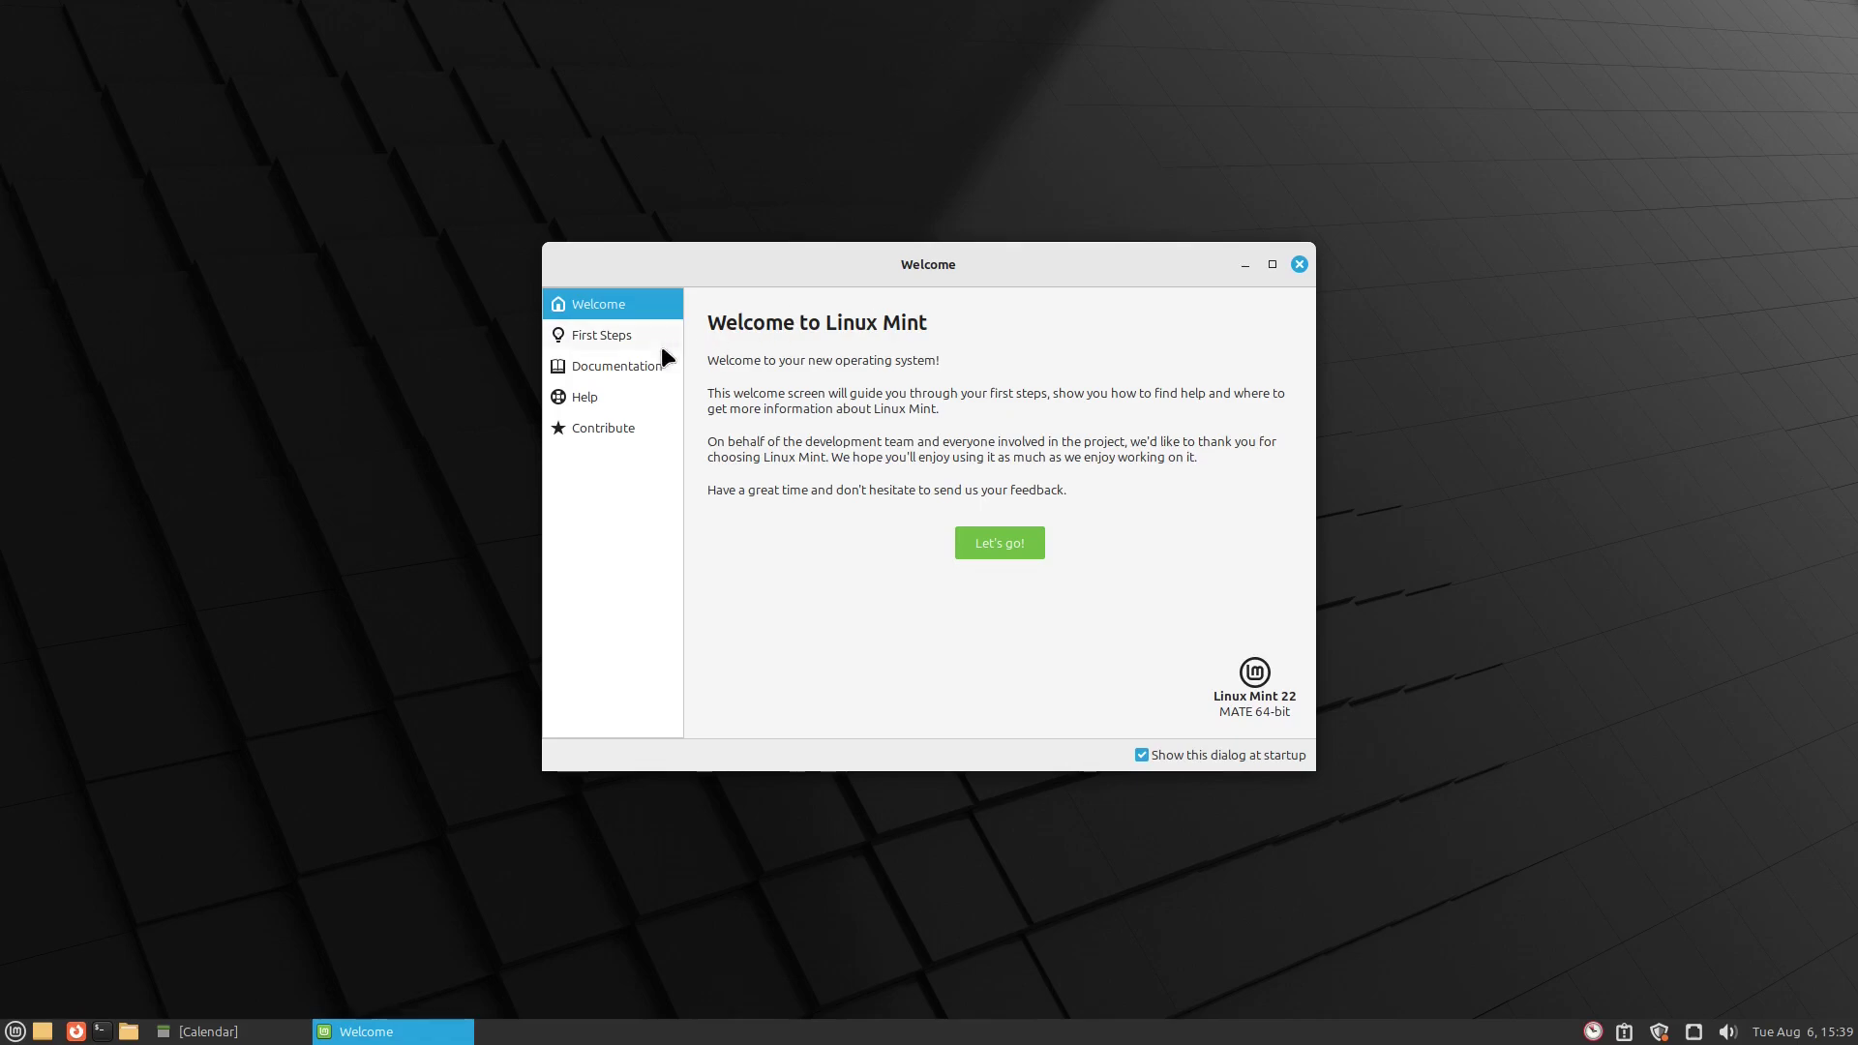
left_click(612, 335)
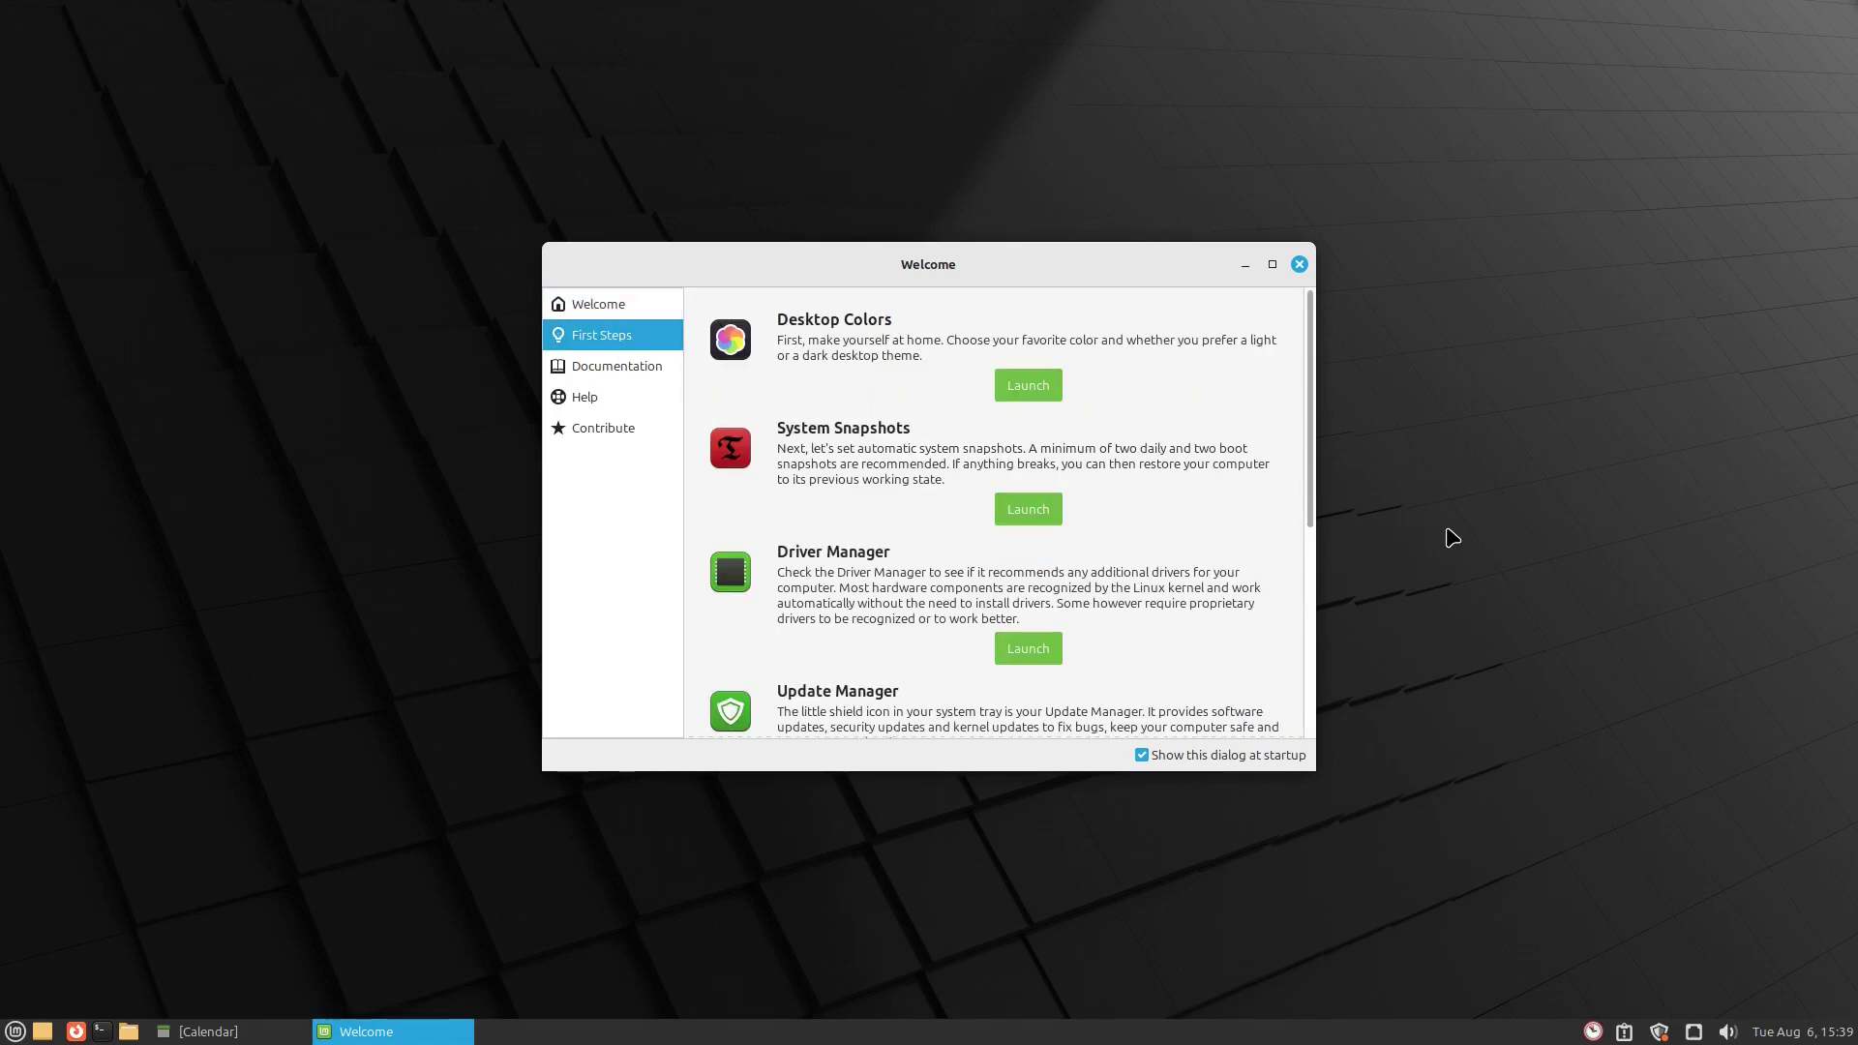
Step: Launch Desktop Colors and try the Mint-L, Mint-L-Aqua, Mint-L-Blue and Mint-L-Dark themes
left_click(1050, 390)
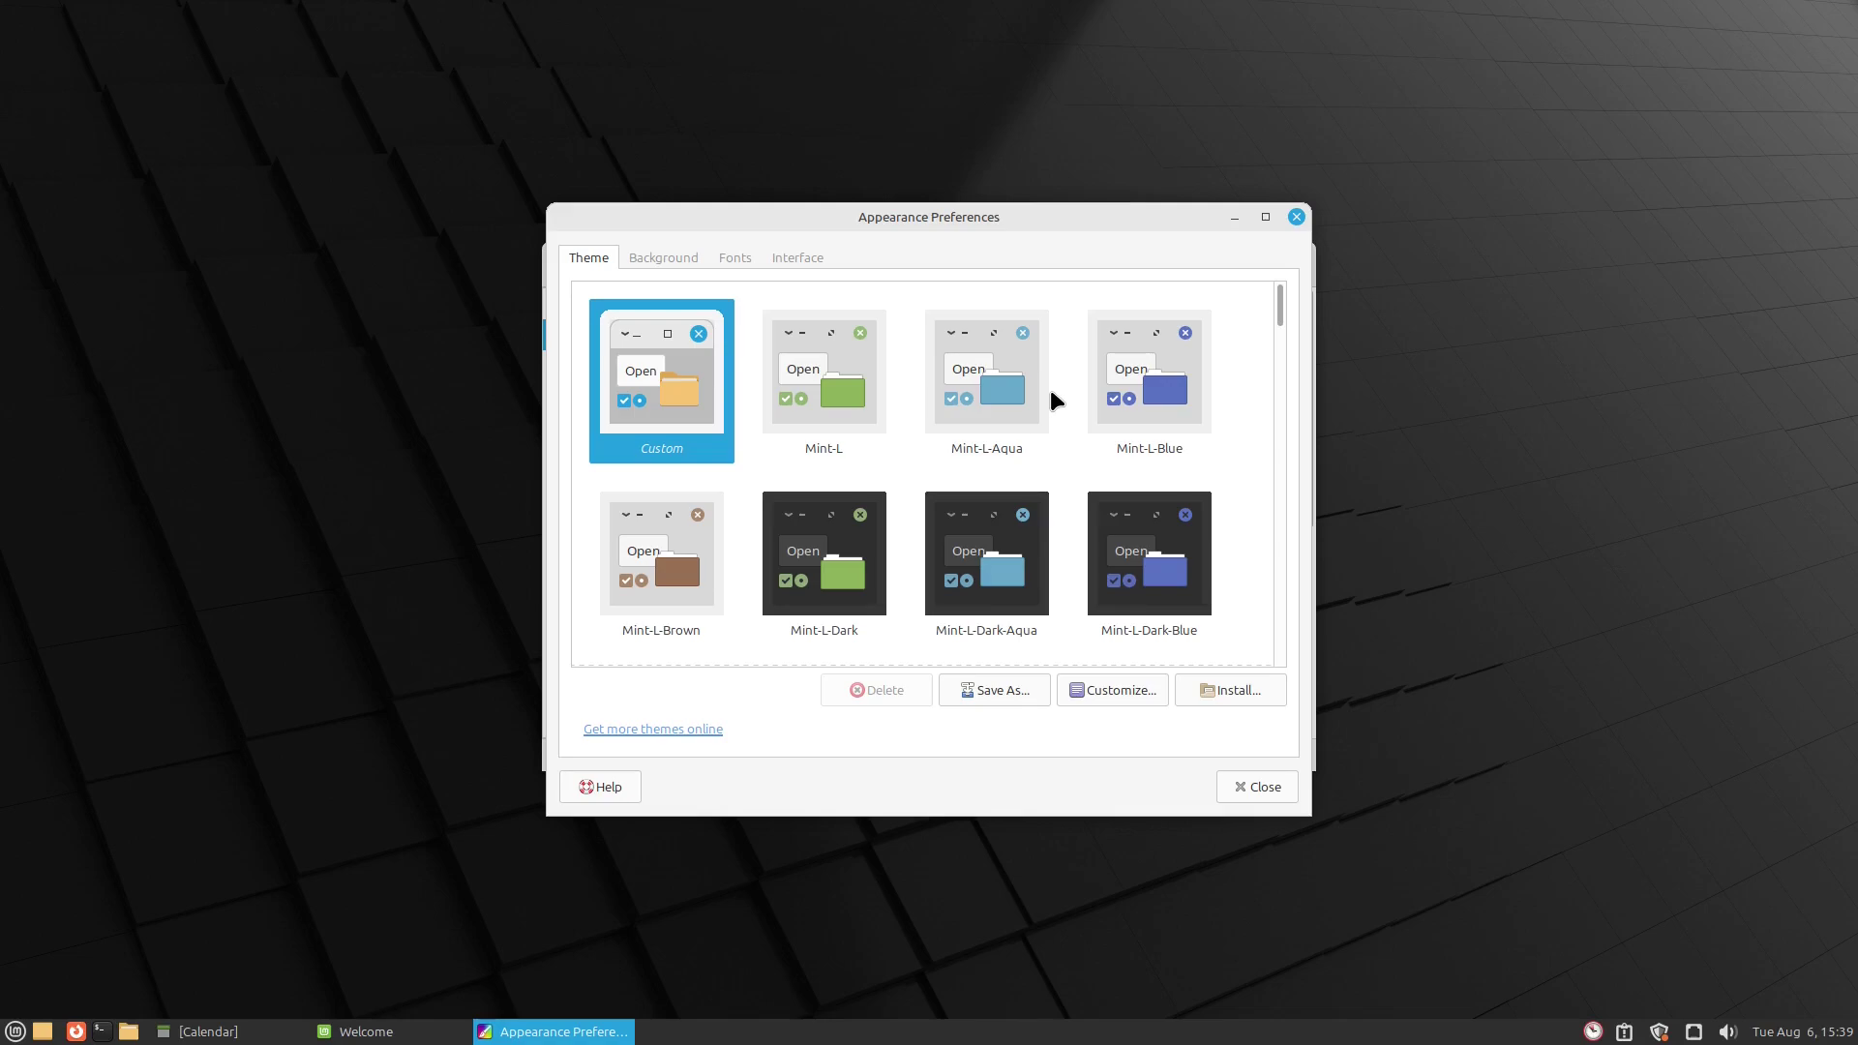
left_click(840, 374)
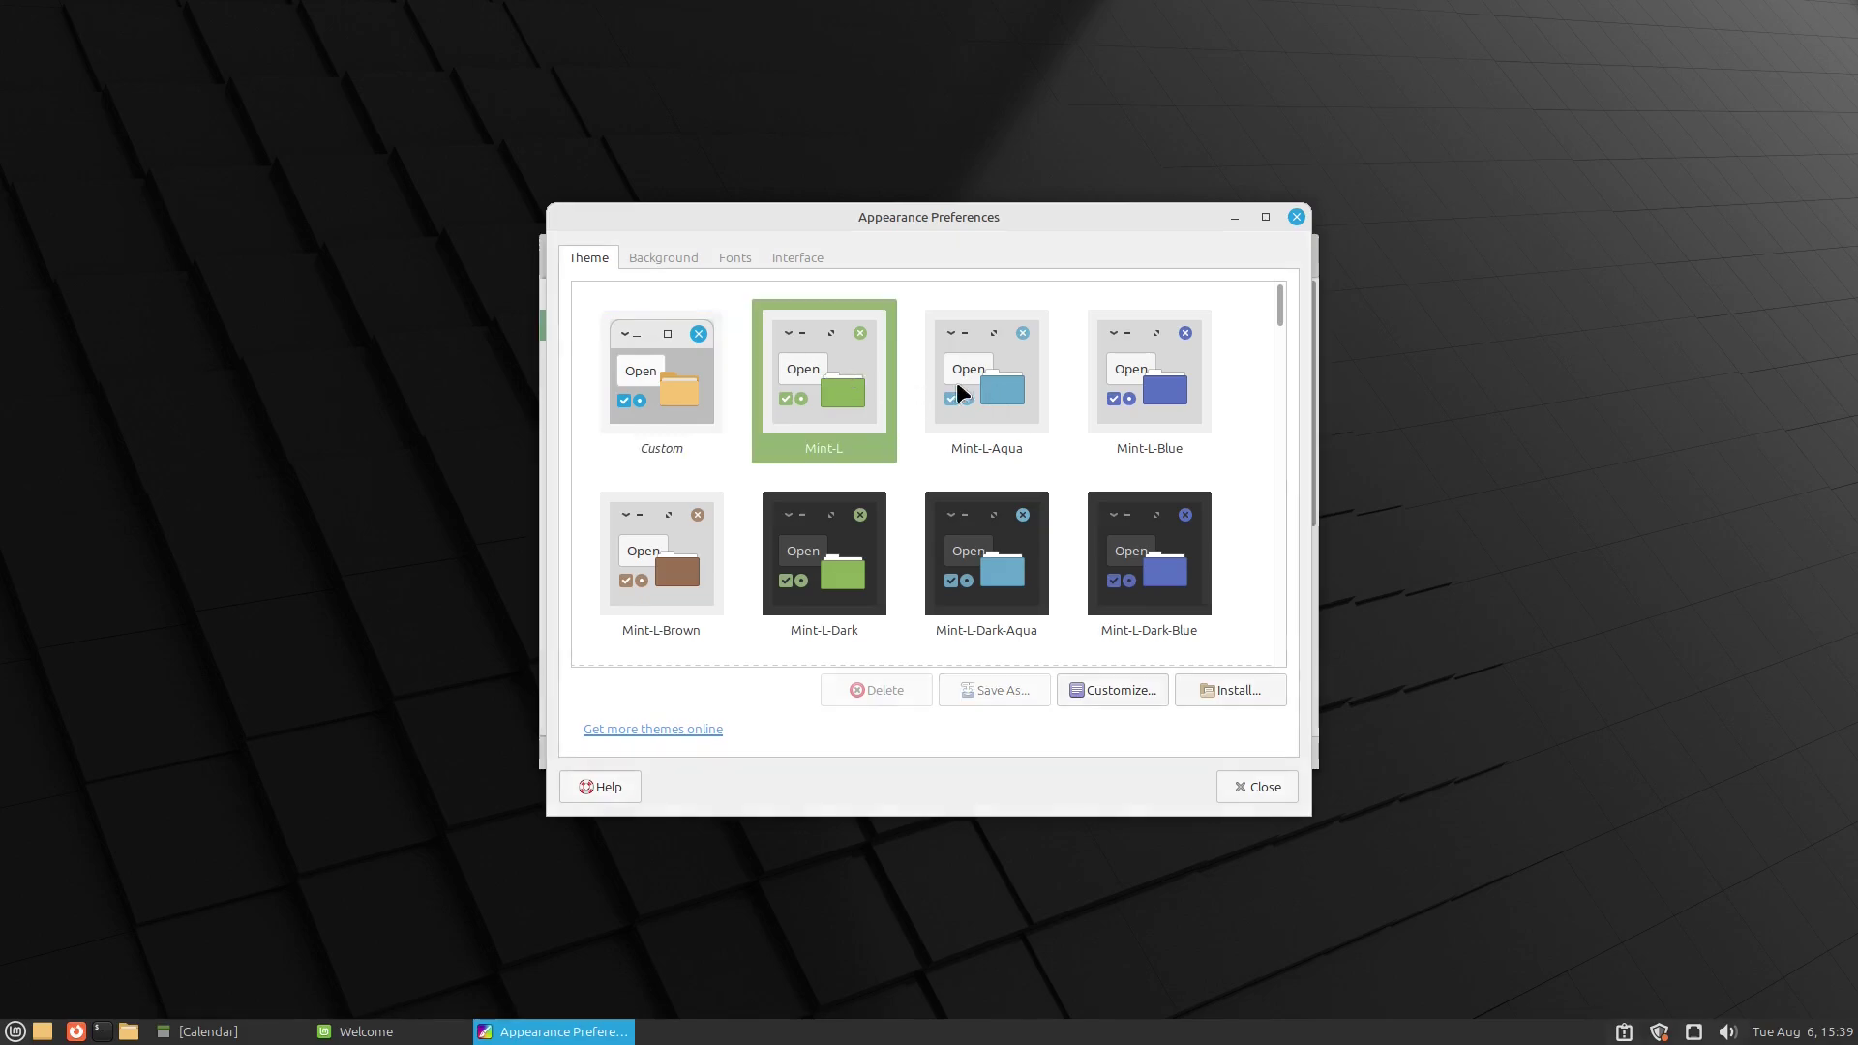
left_click(974, 378)
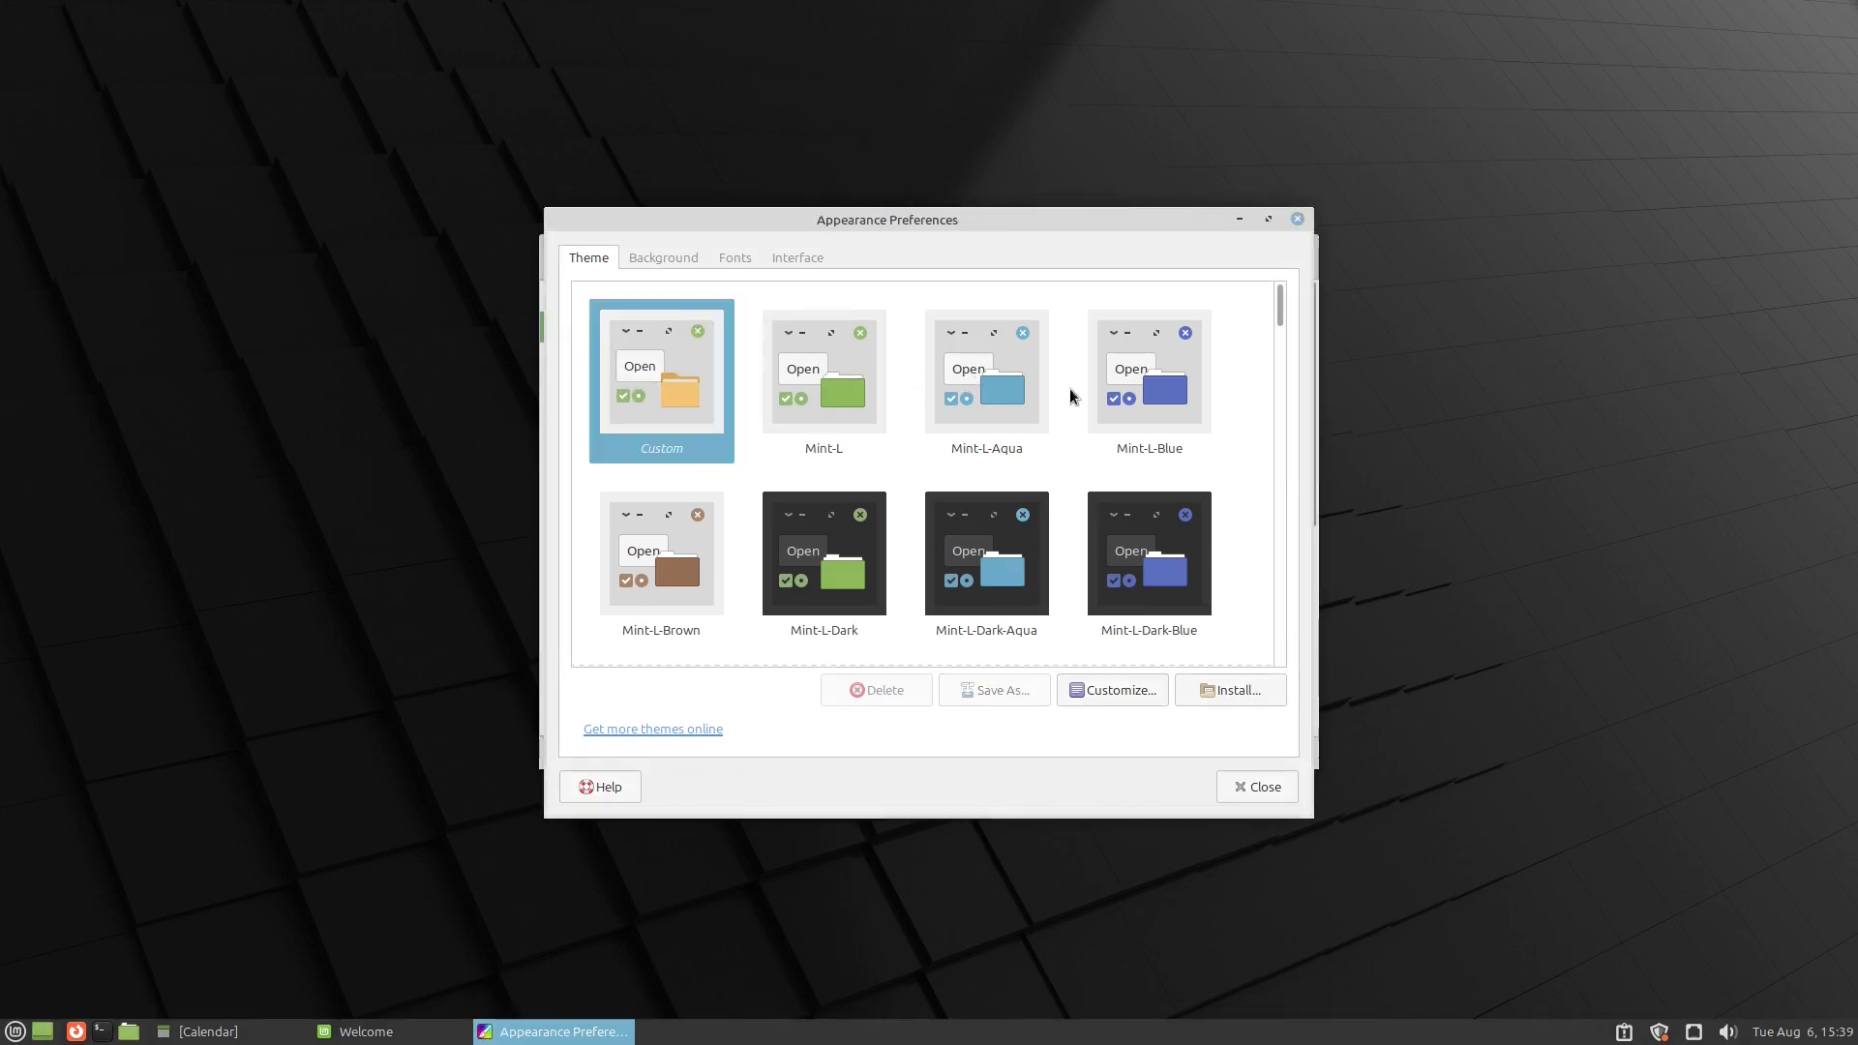
left_click(1147, 374)
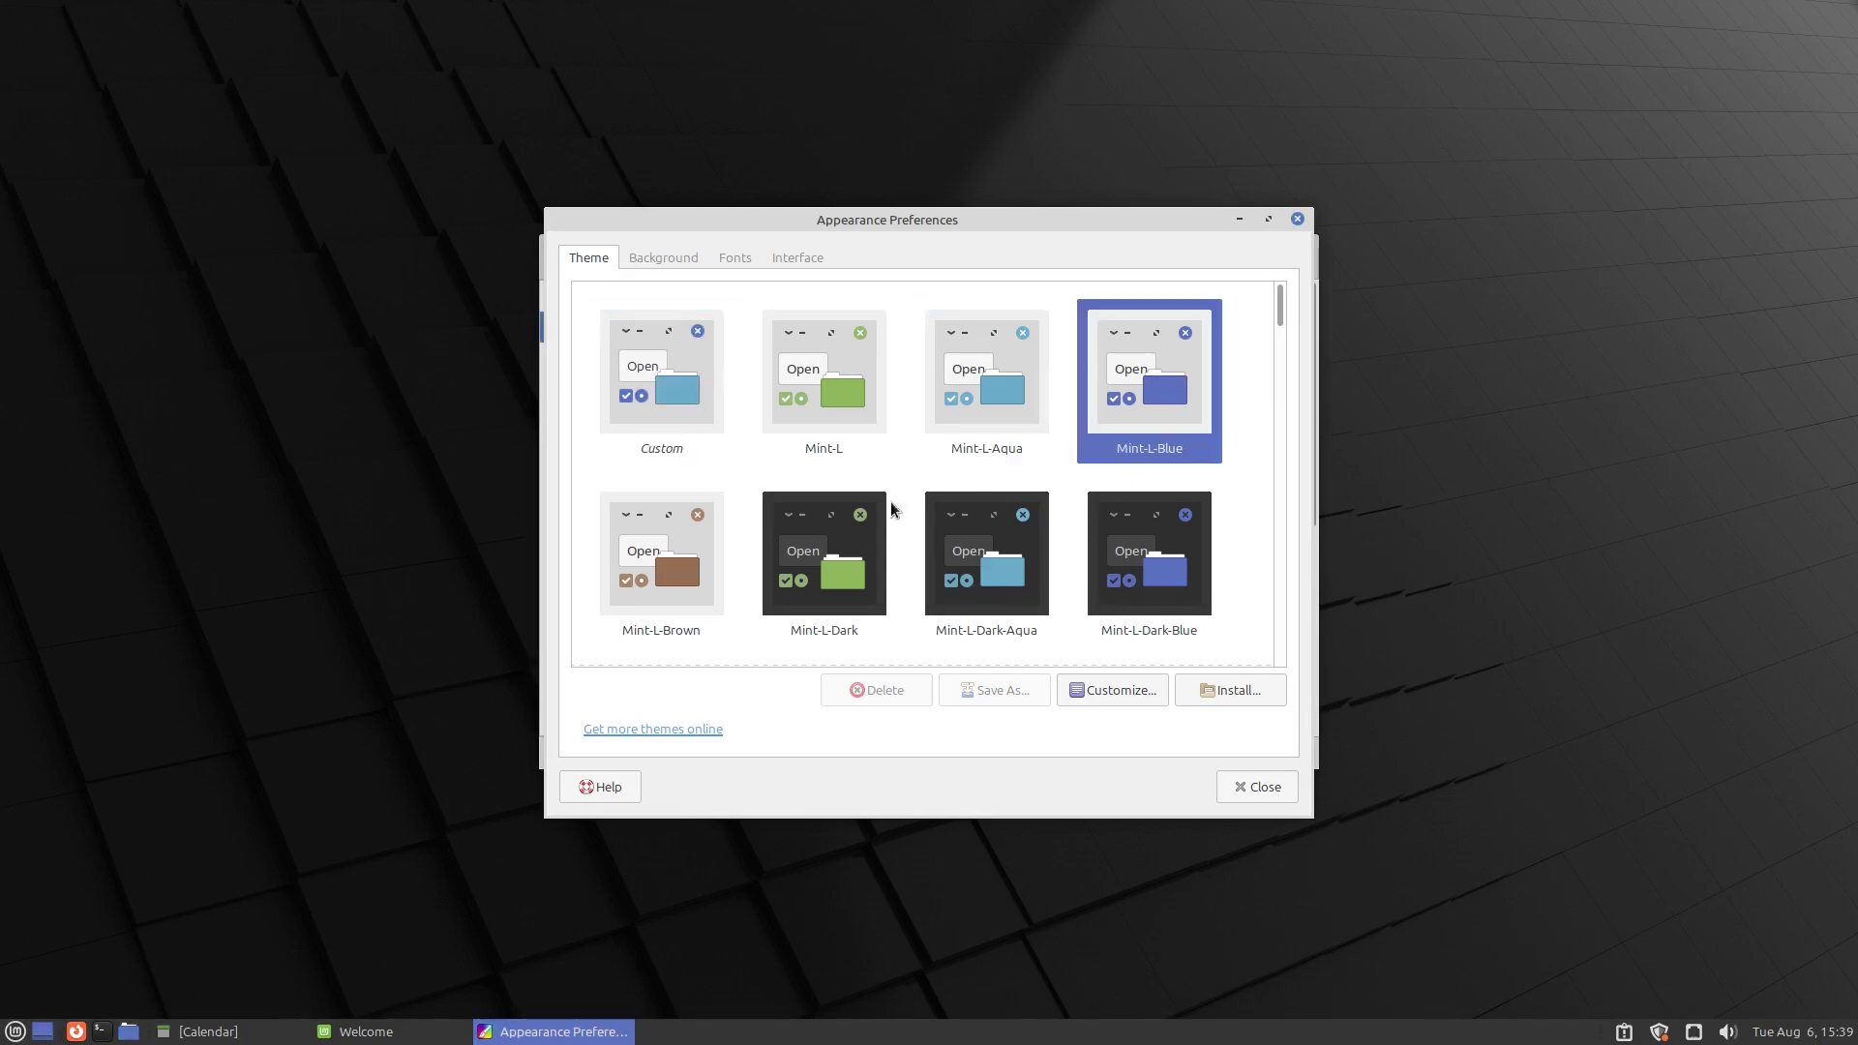
left_click(831, 494)
Step: Try the Mint-L-Darker Pink, Orange and Aqua variants, settling on Mint-L-Darker
scroll(929, 512, "down", 4)
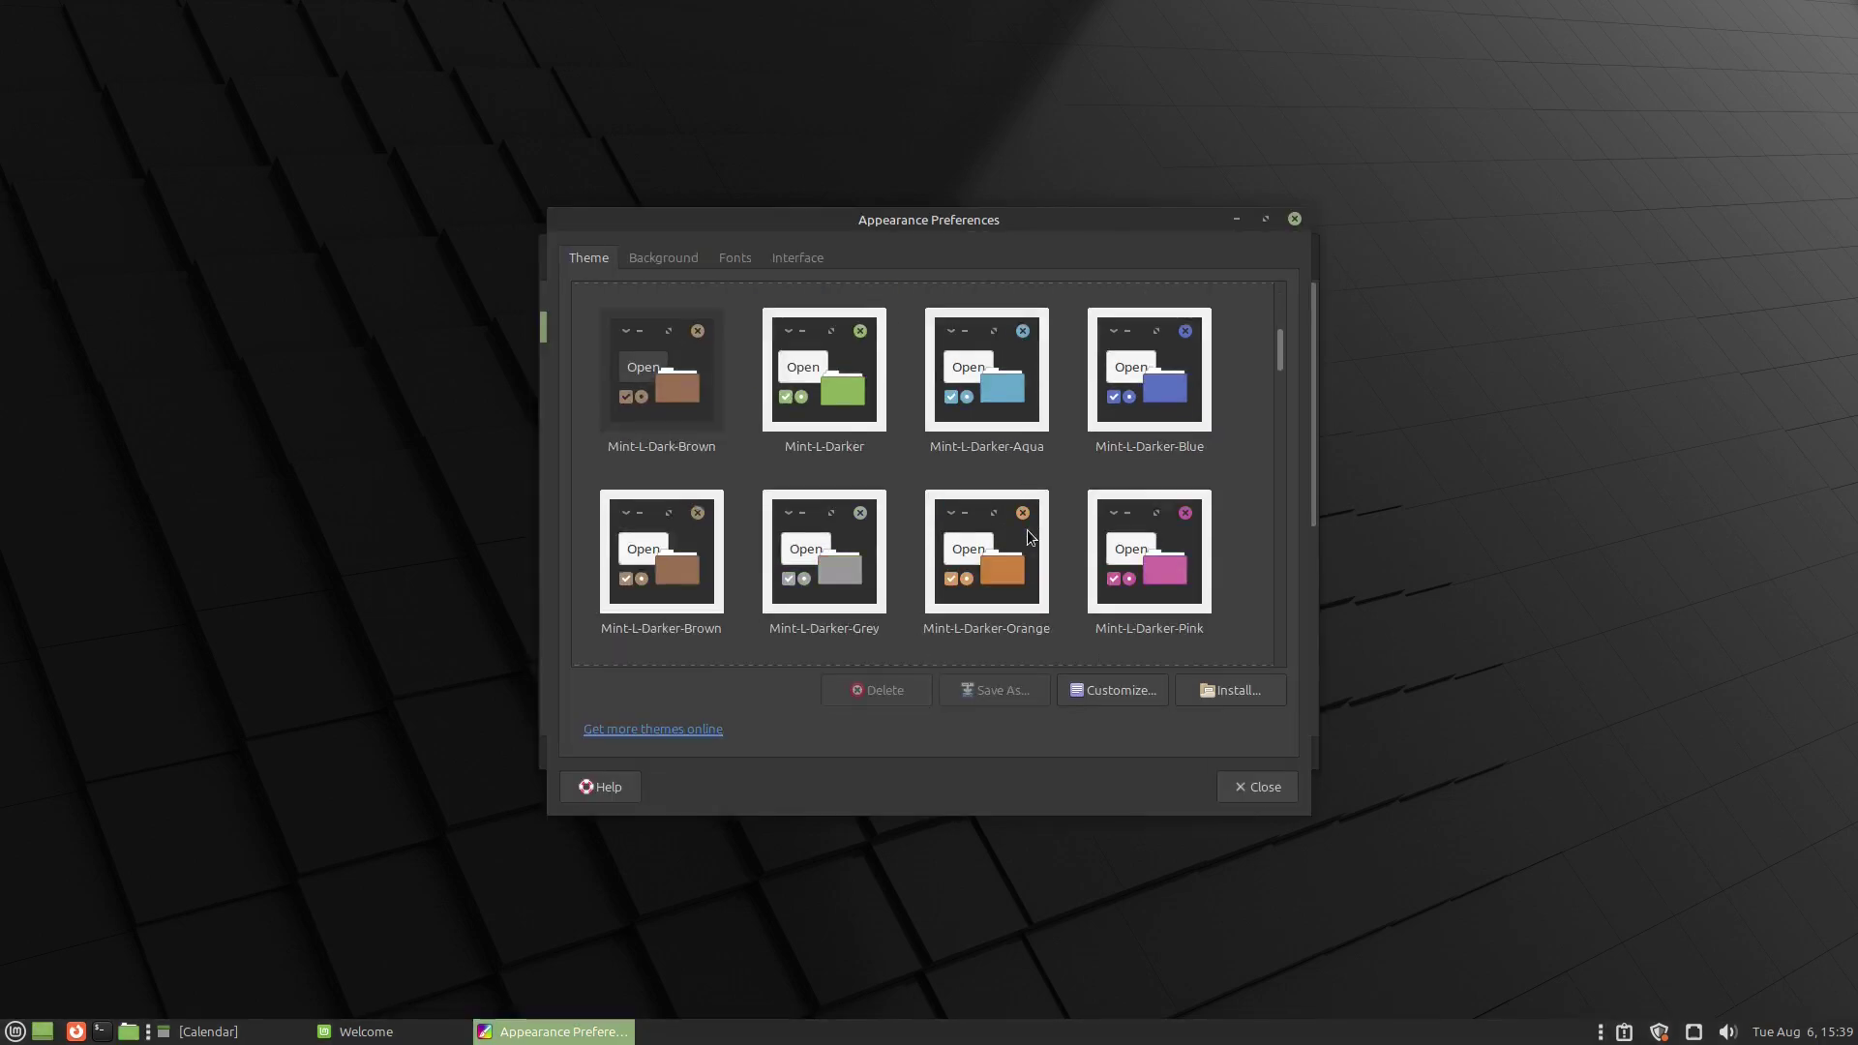
left_click(1111, 529)
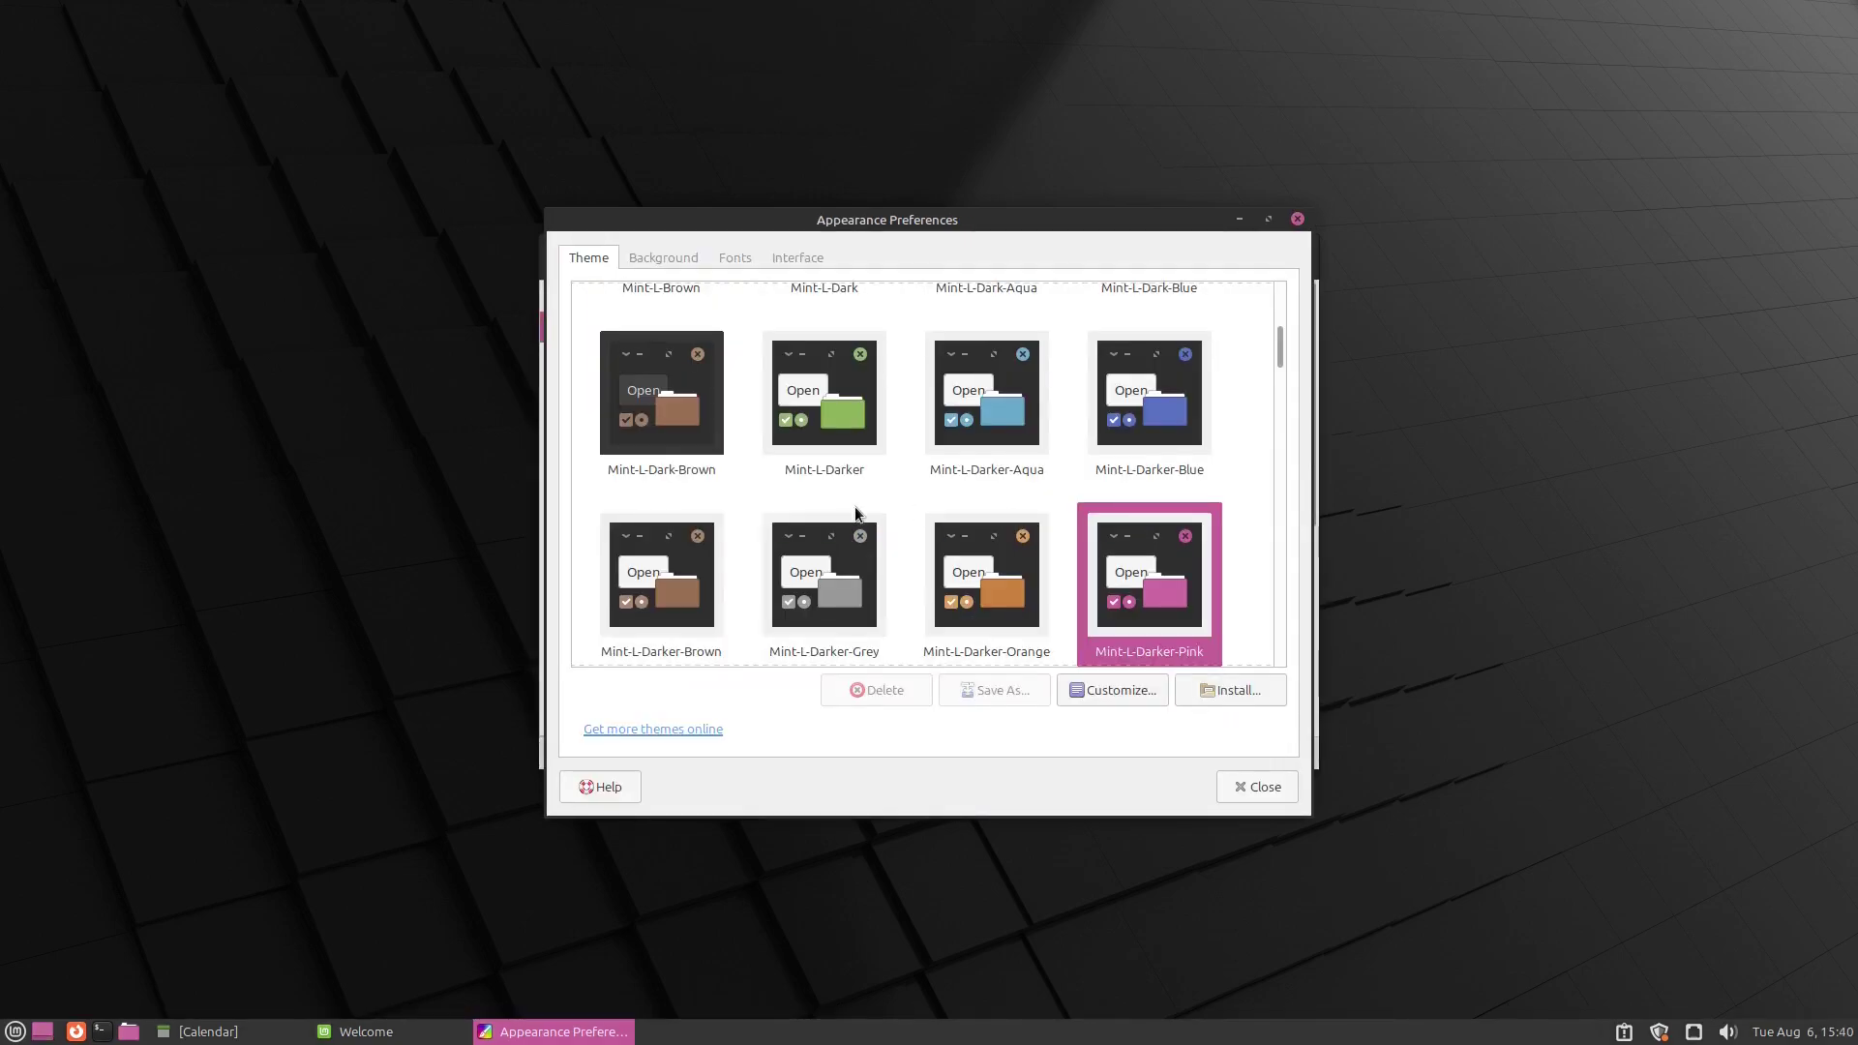
left_click(983, 563)
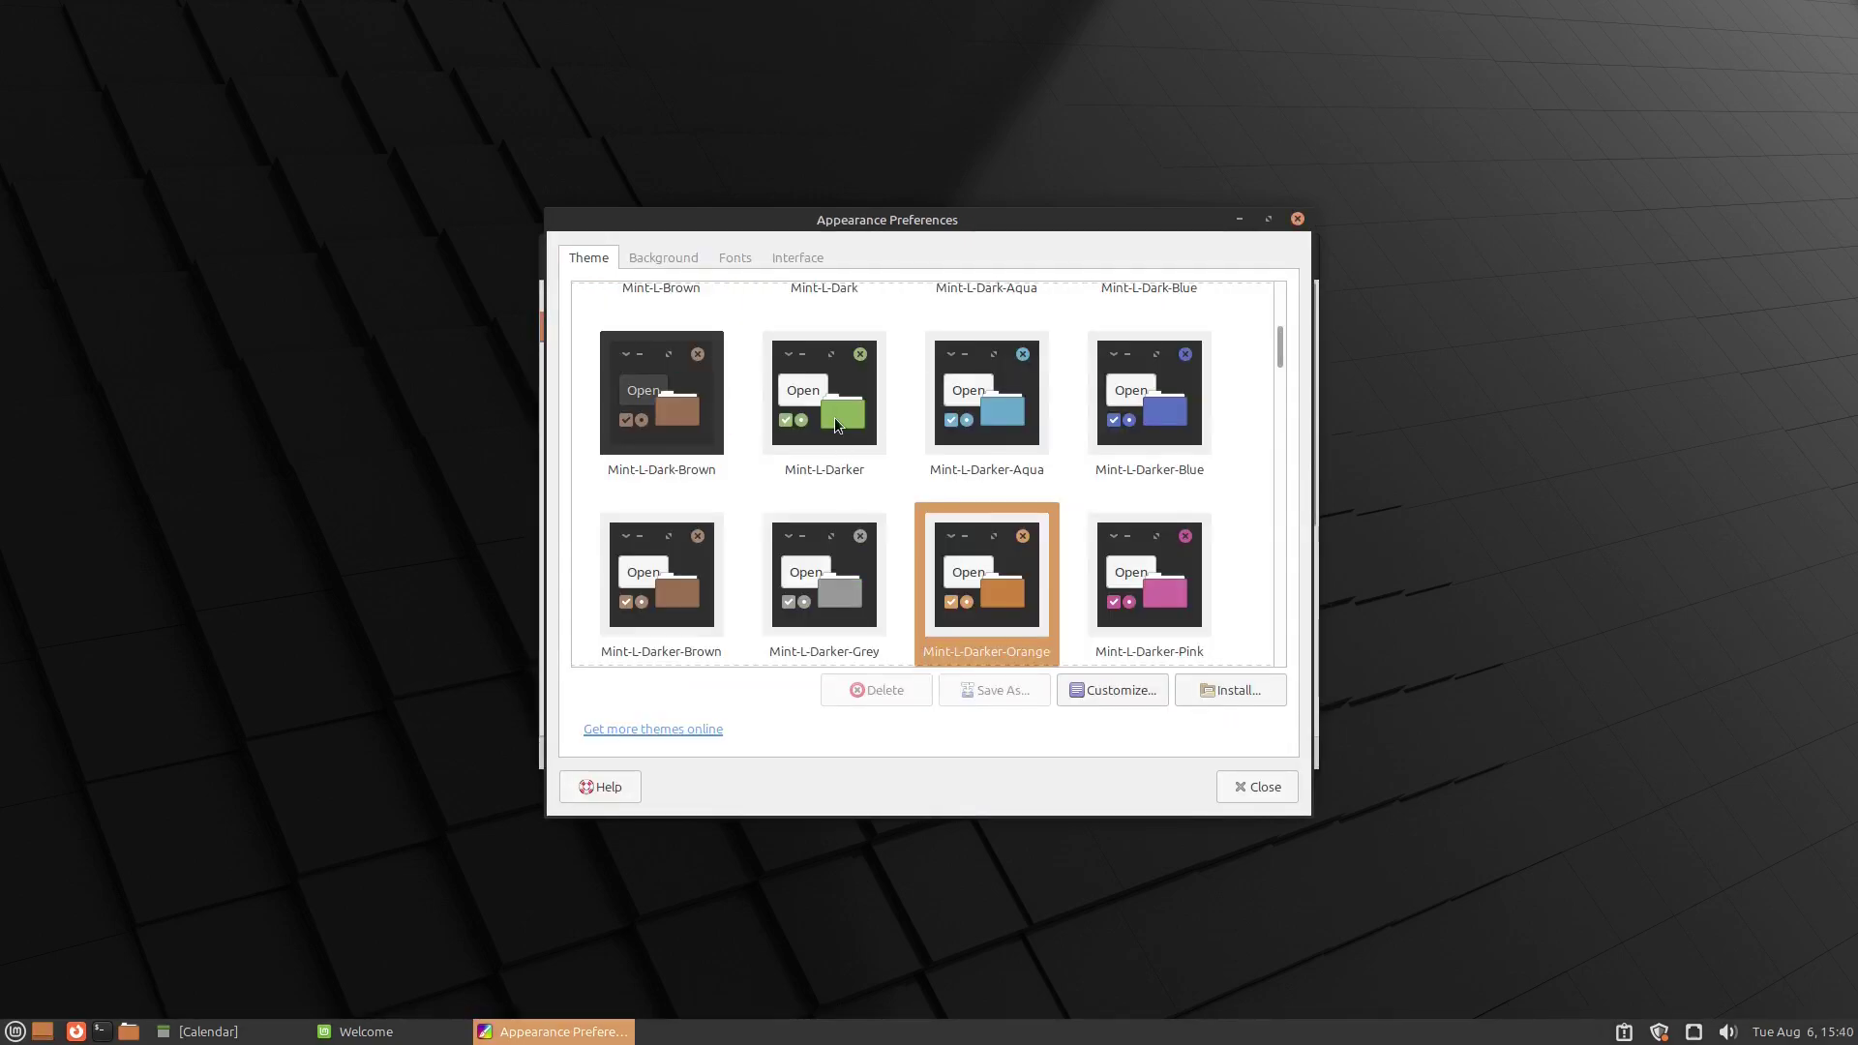
left_click(834, 416)
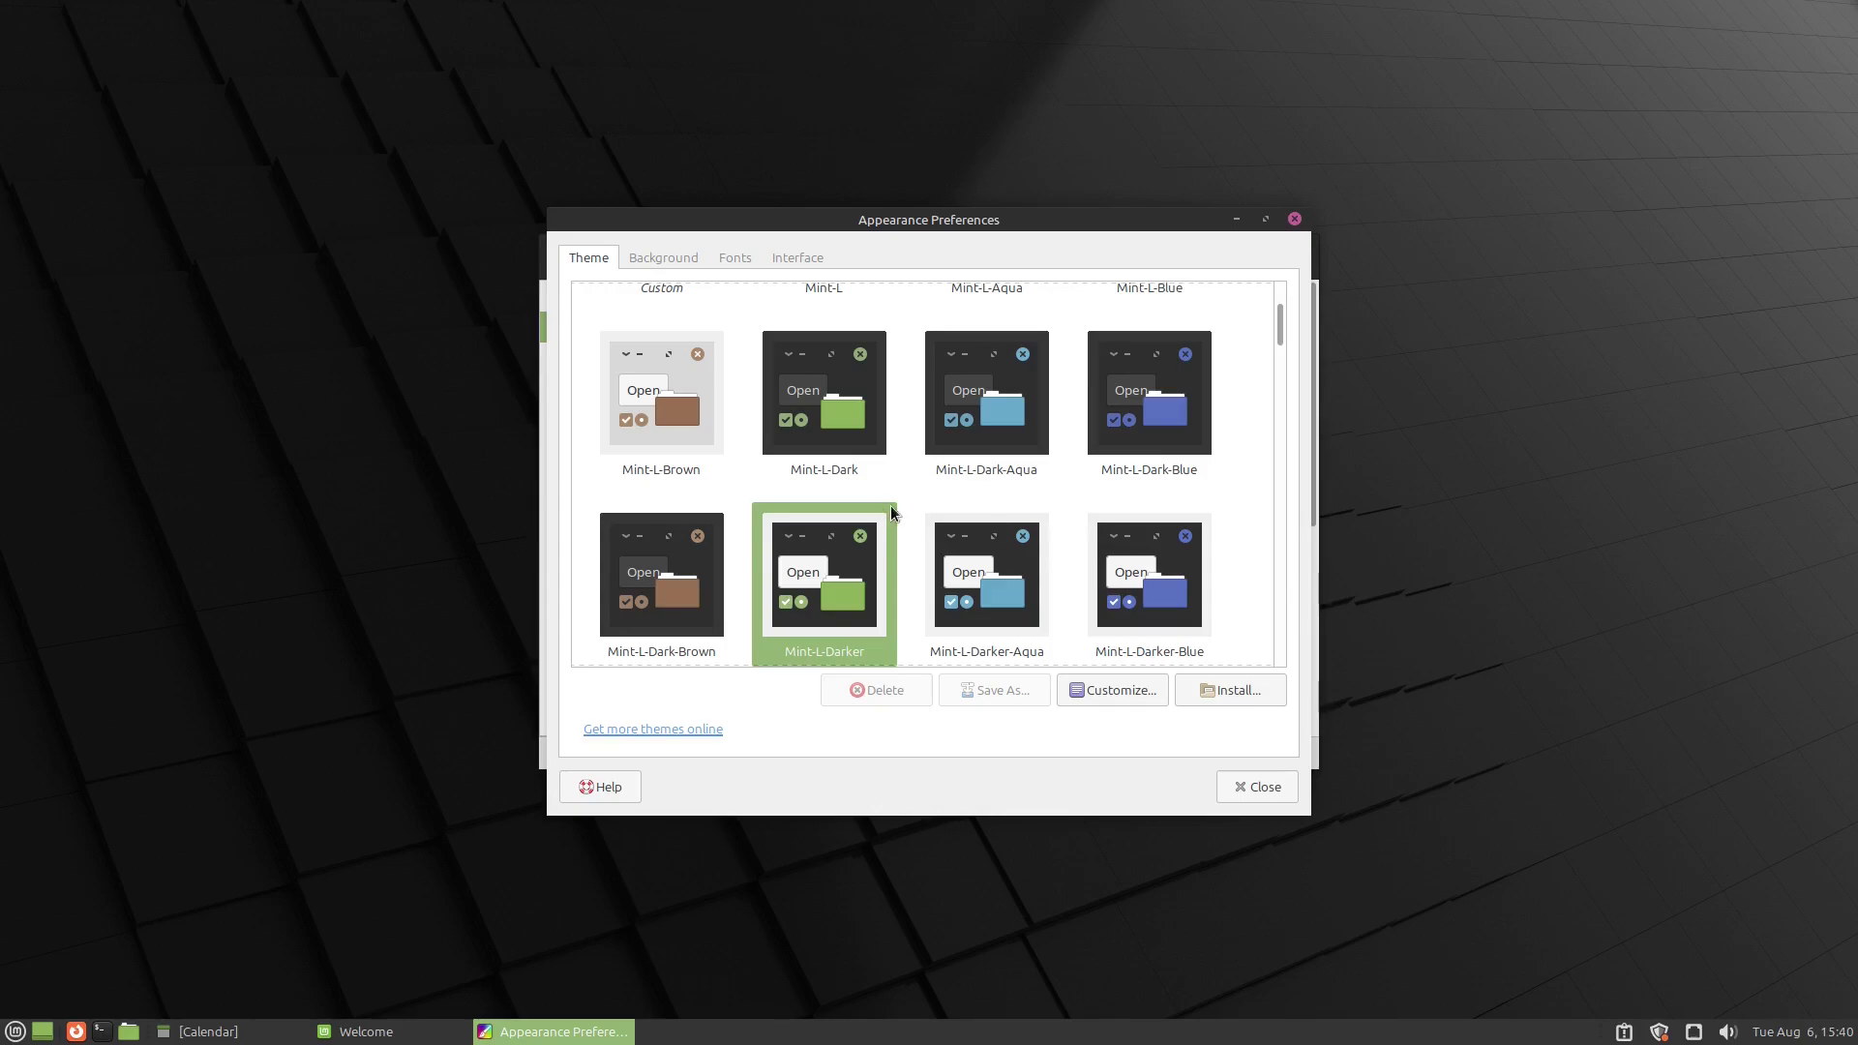
scroll(903, 508, "down", 5)
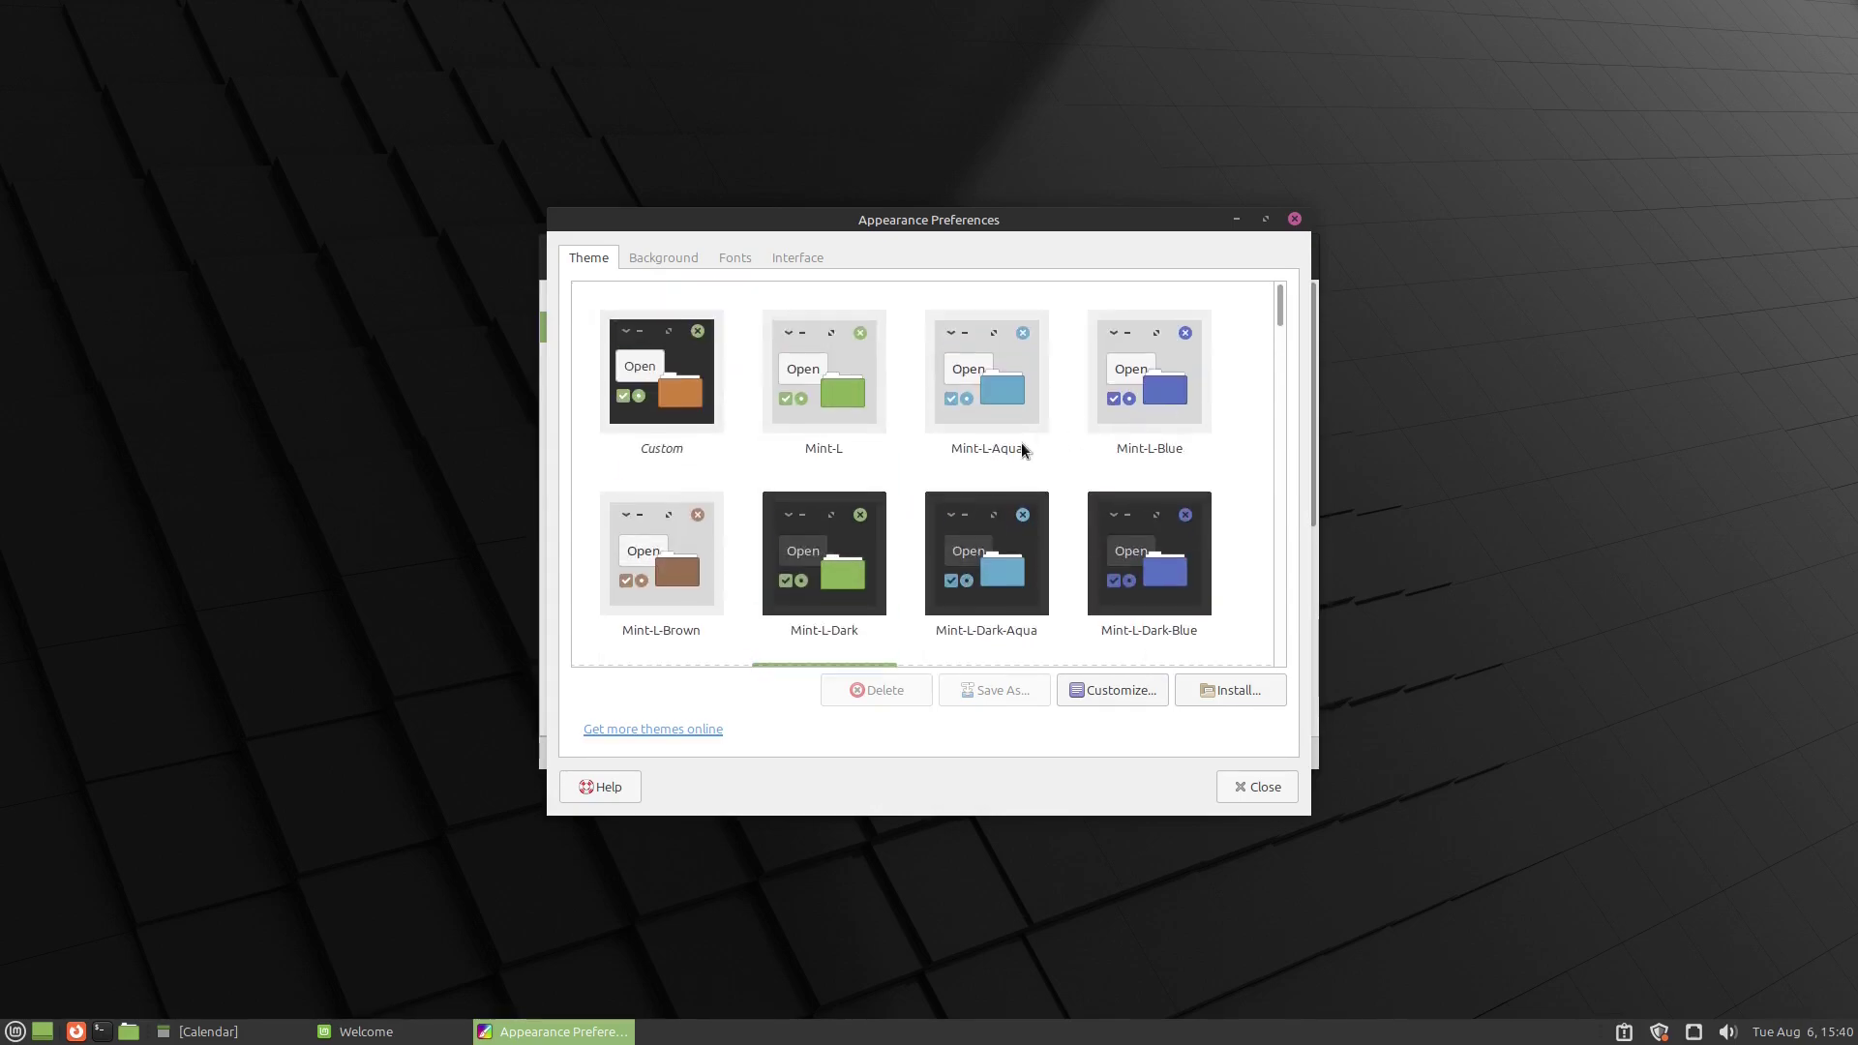
left_click(971, 380)
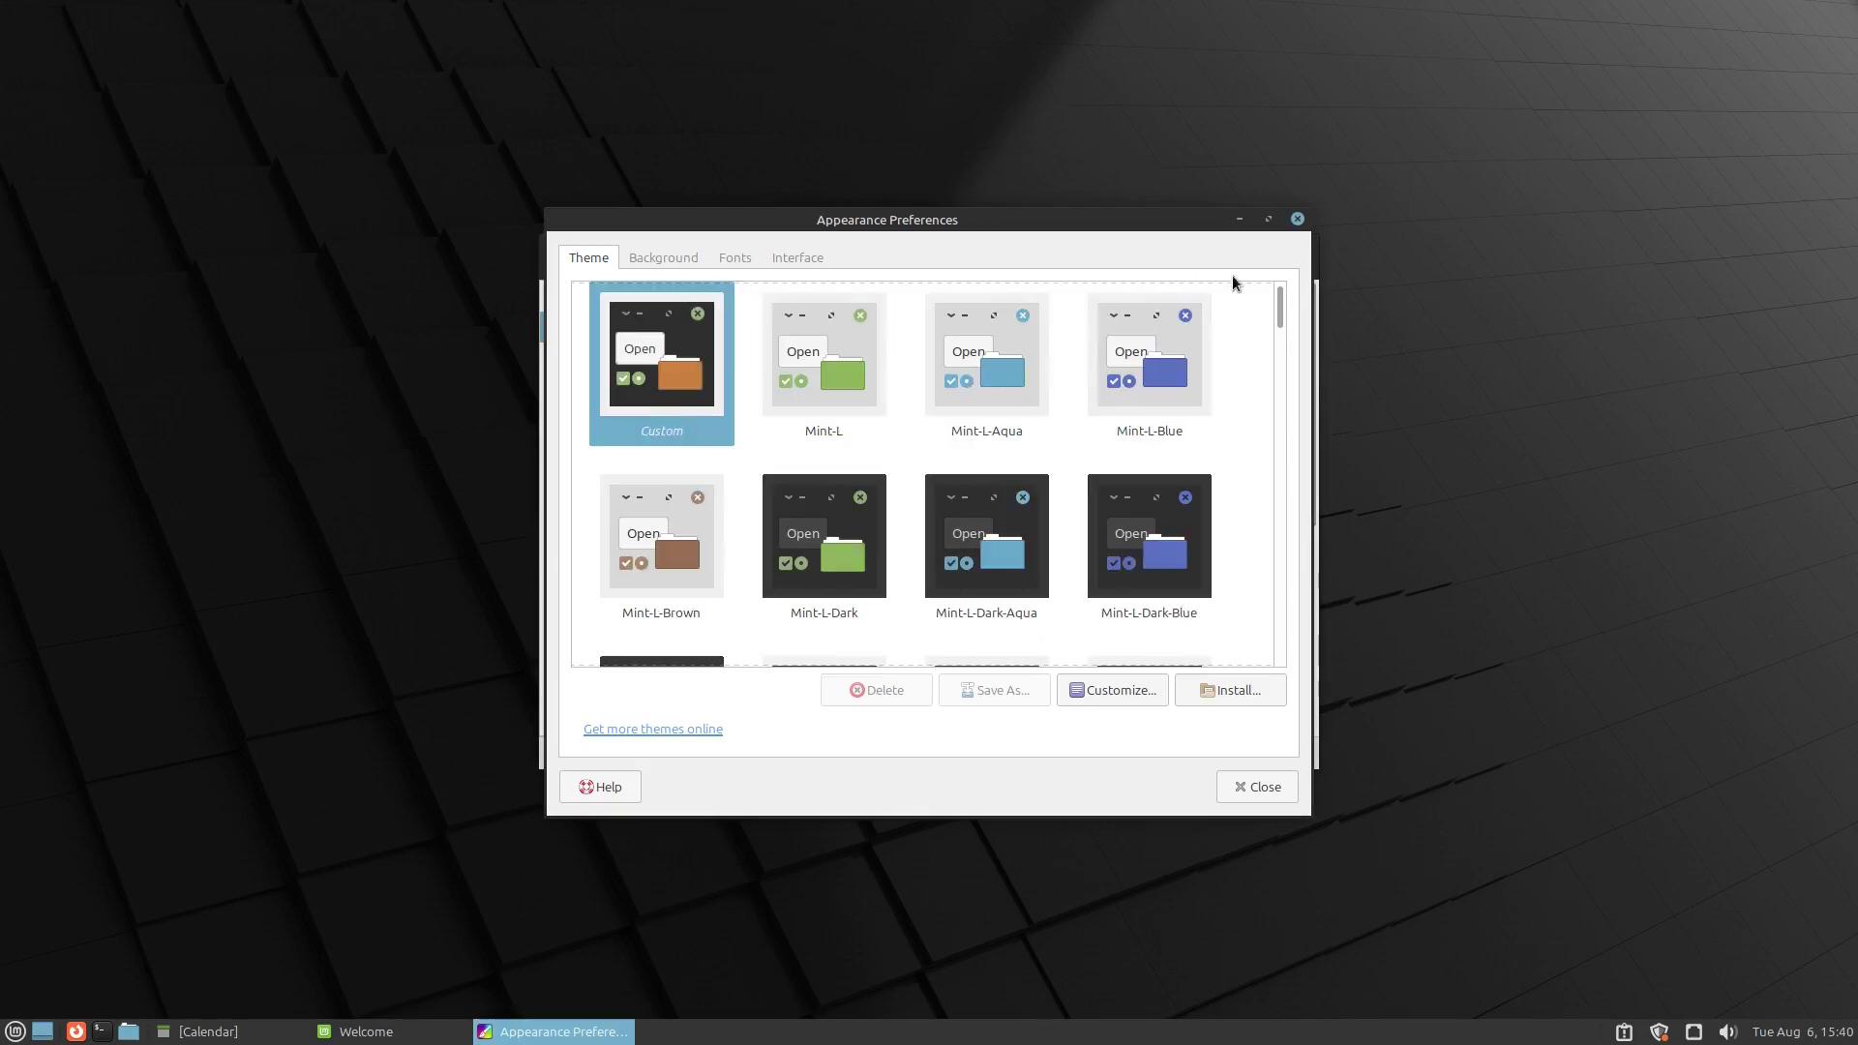
left_click(852, 373)
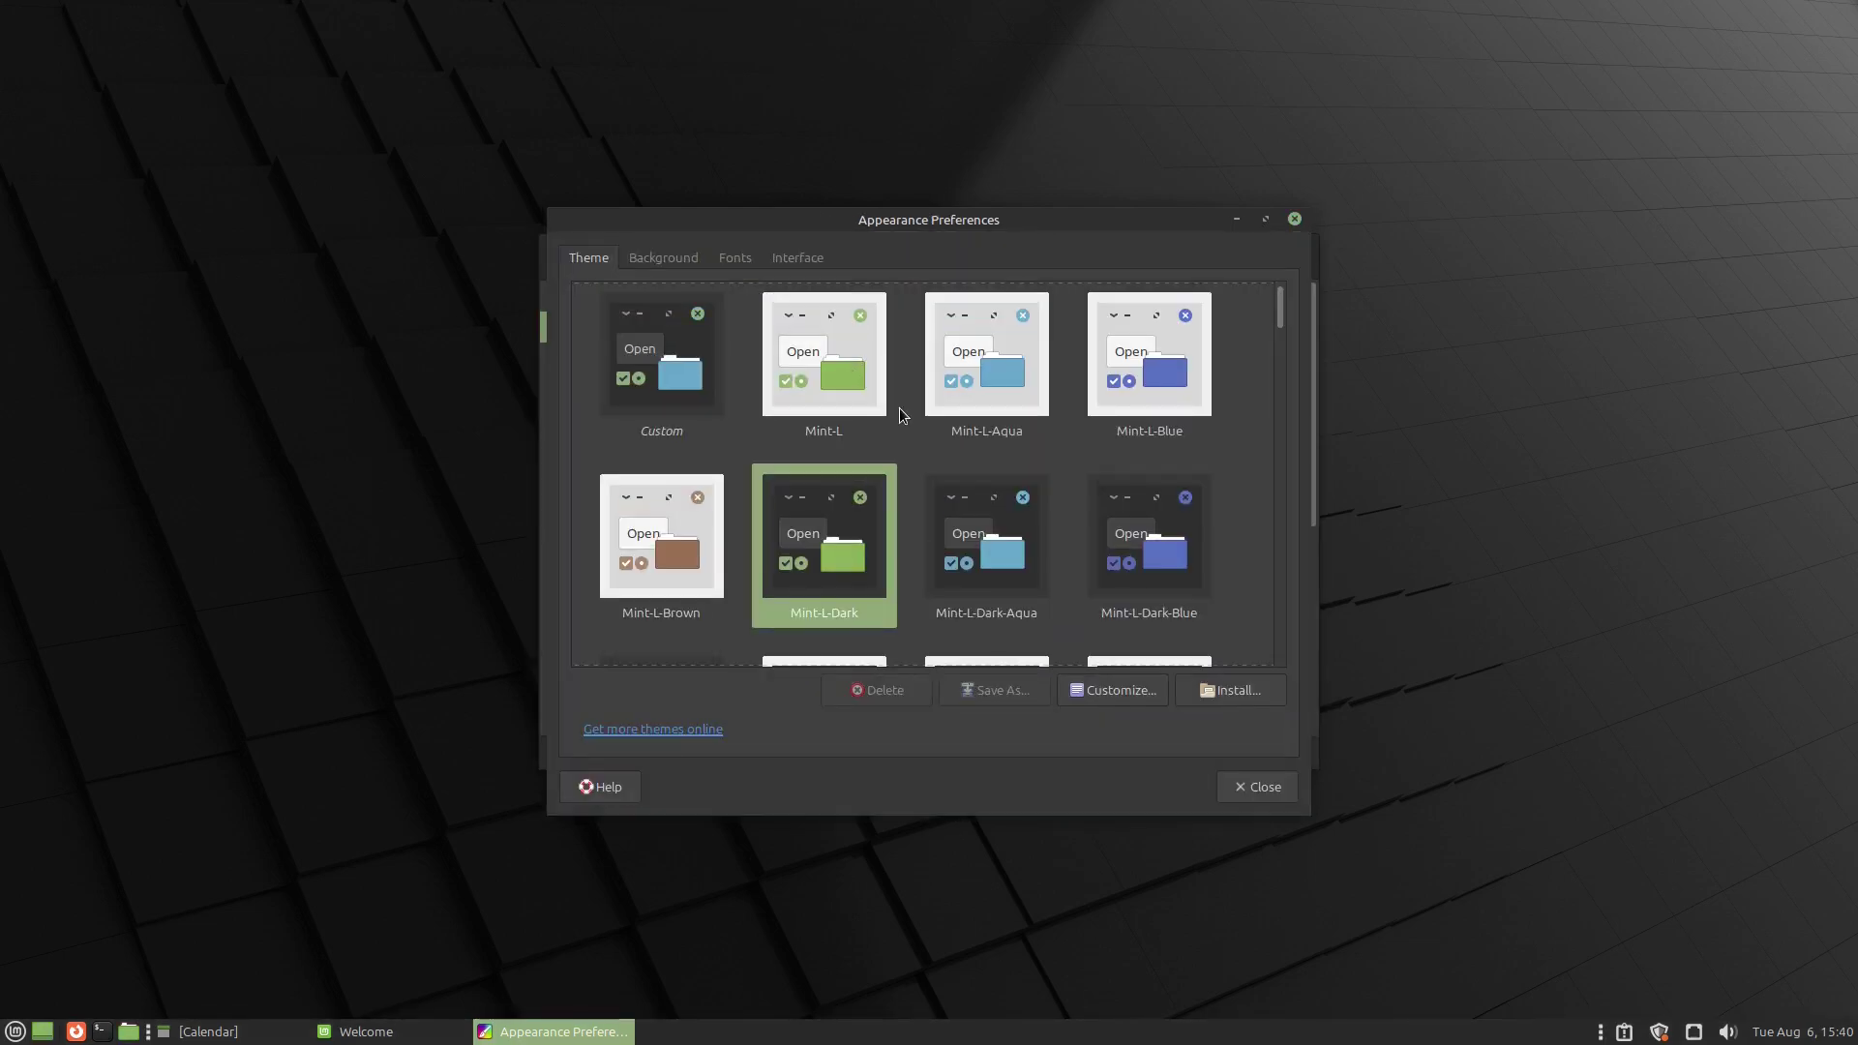
left_click(832, 451)
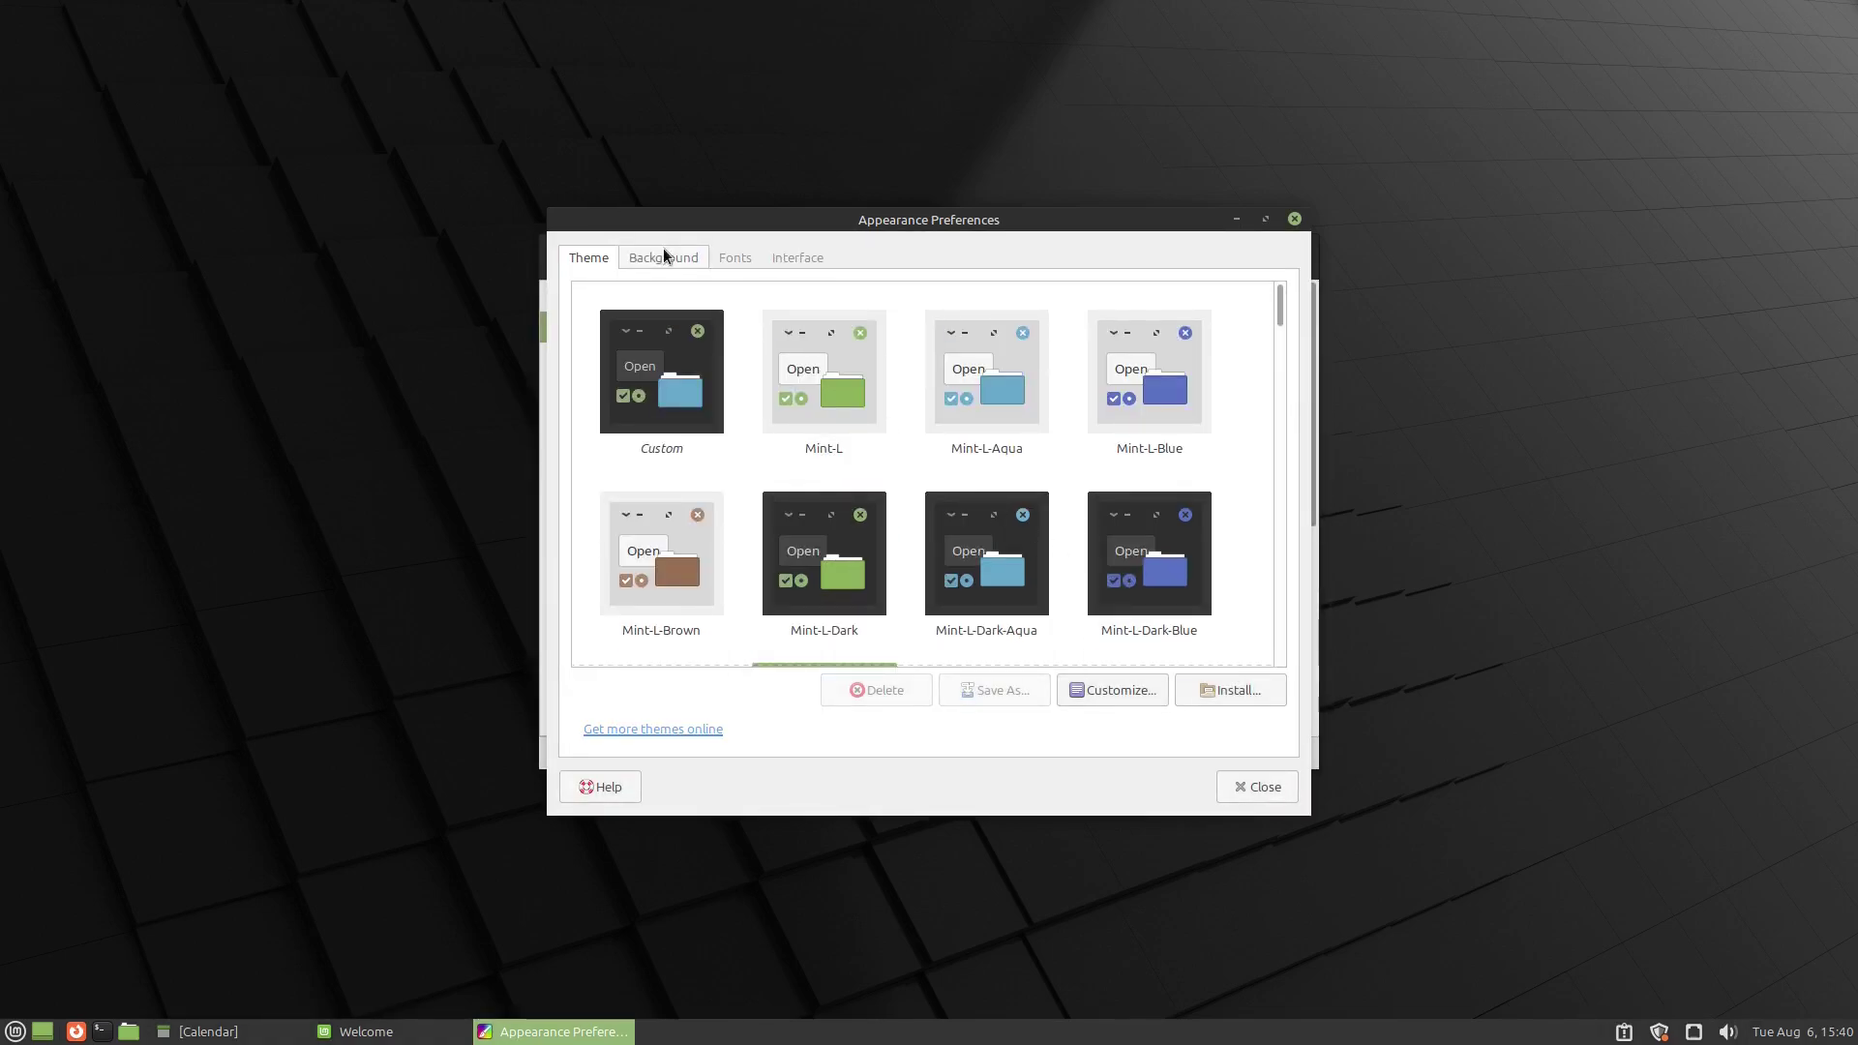
left_click(664, 253)
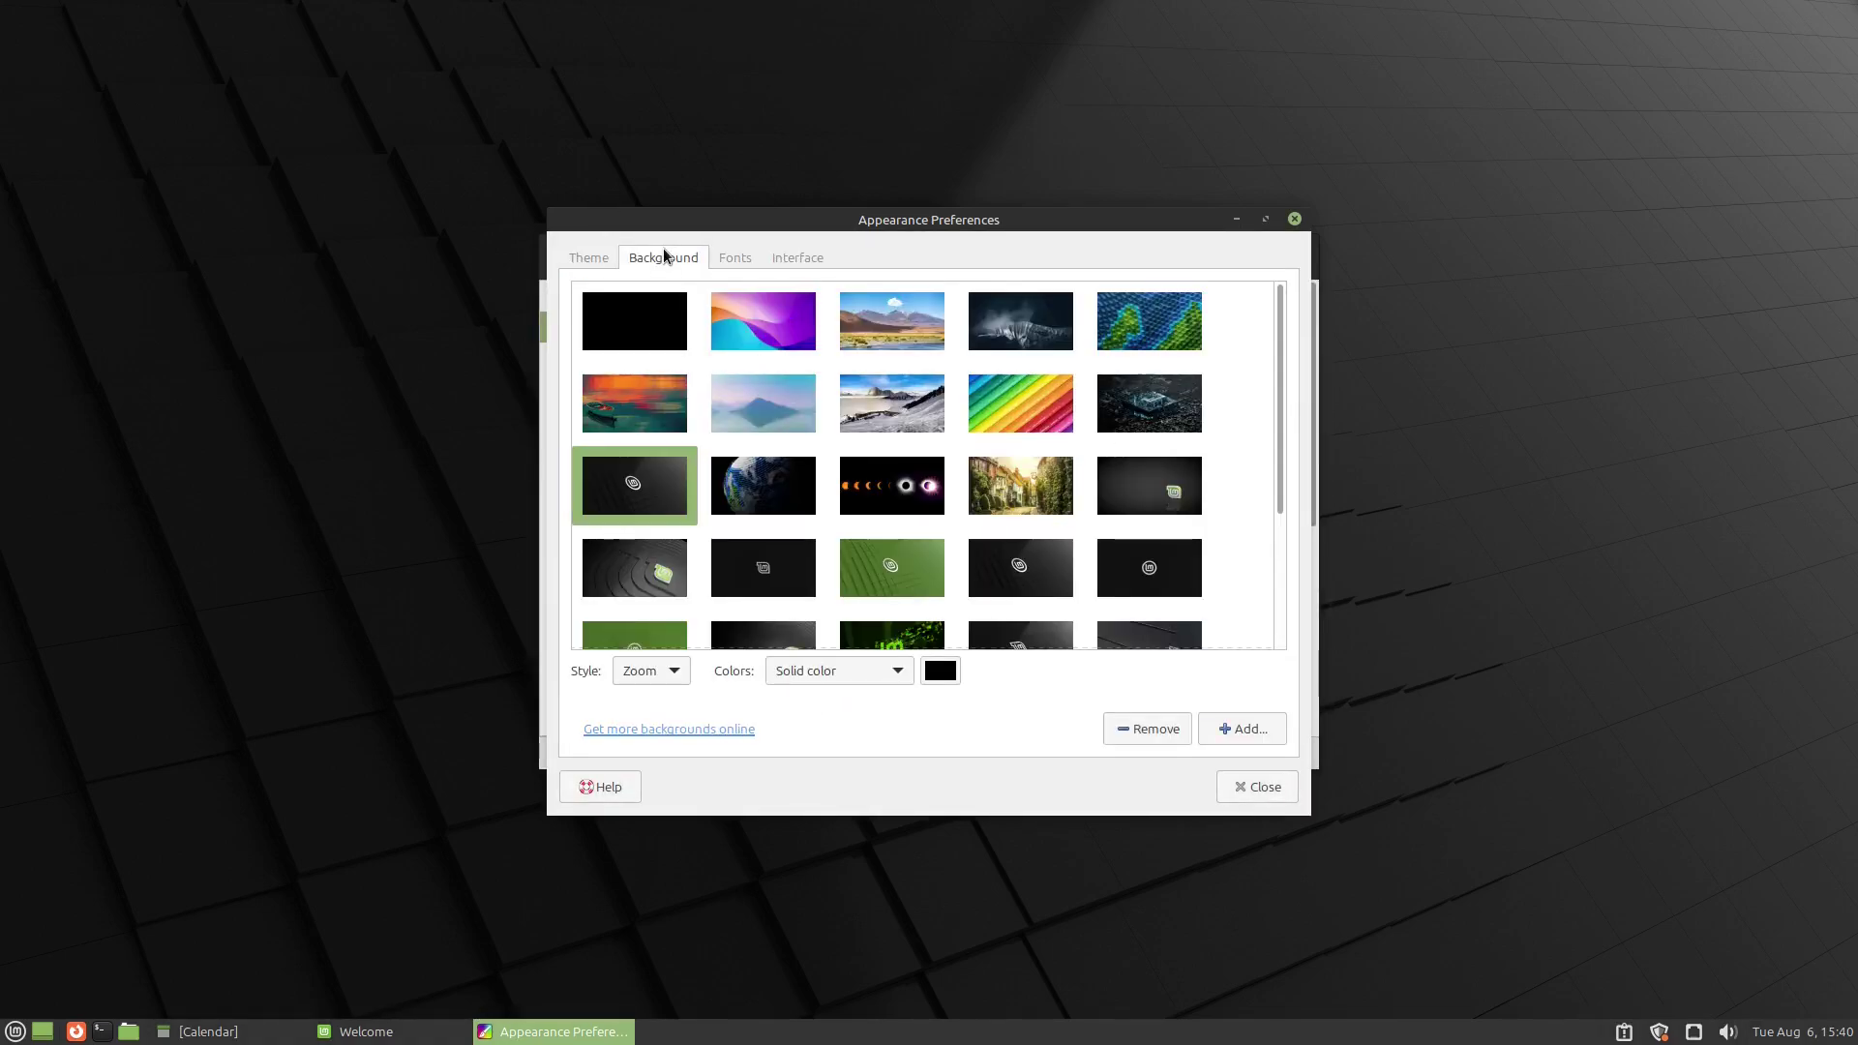
Step: Try the snowy dunes and mountain lake wallpapers, keeping the dark snowy-peak mountain
scroll(949, 465, "down", 3)
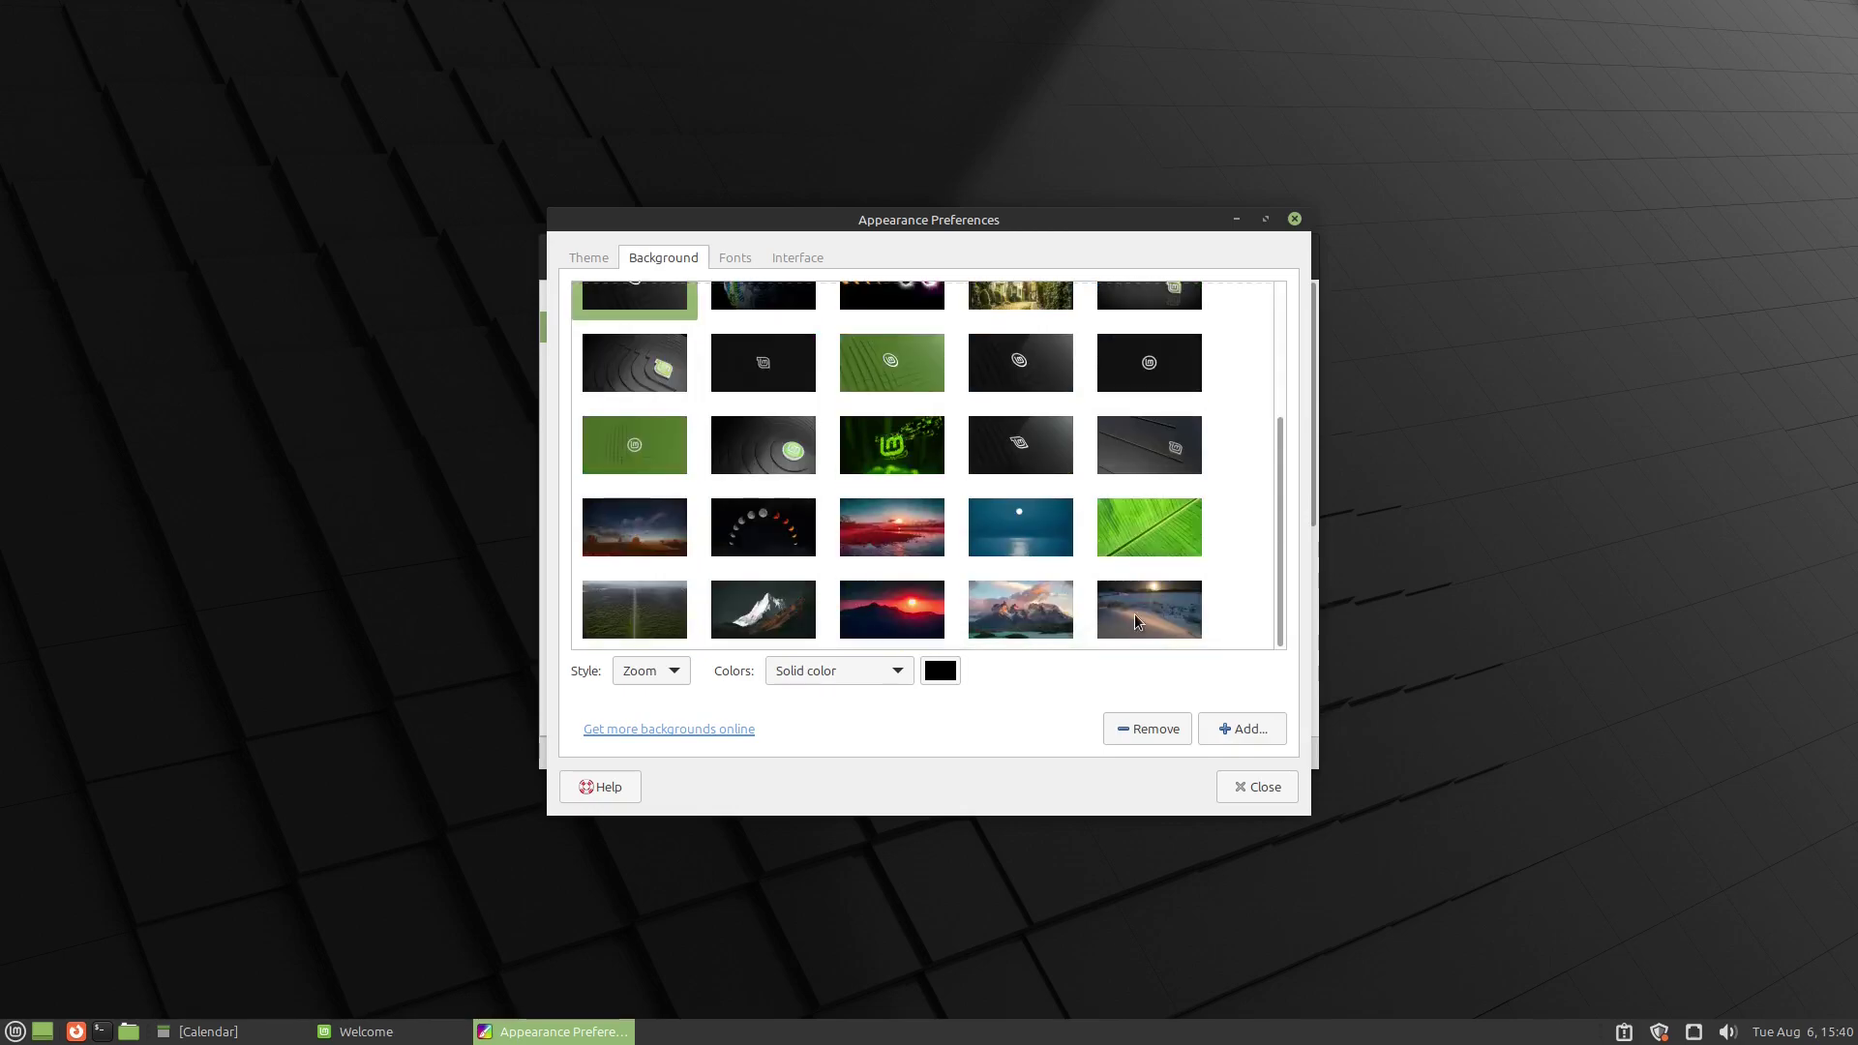
left_click(1160, 611)
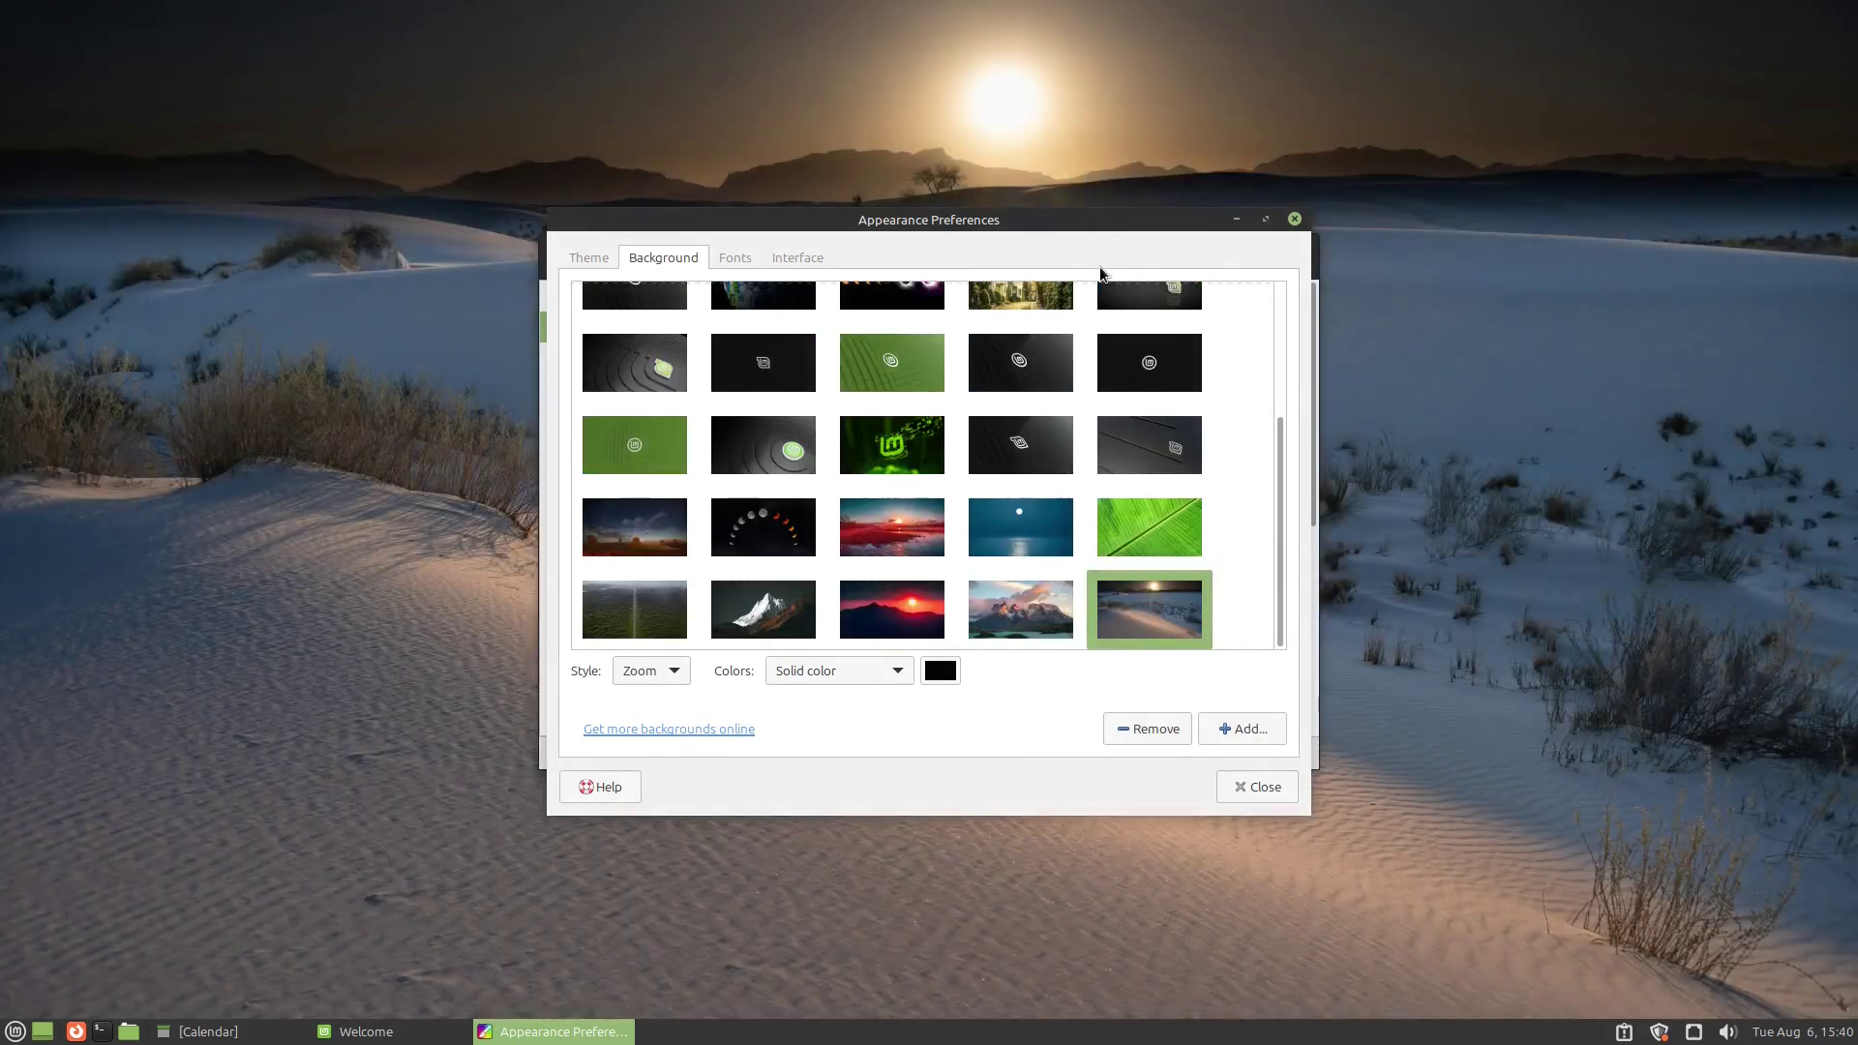
left_click(1037, 619)
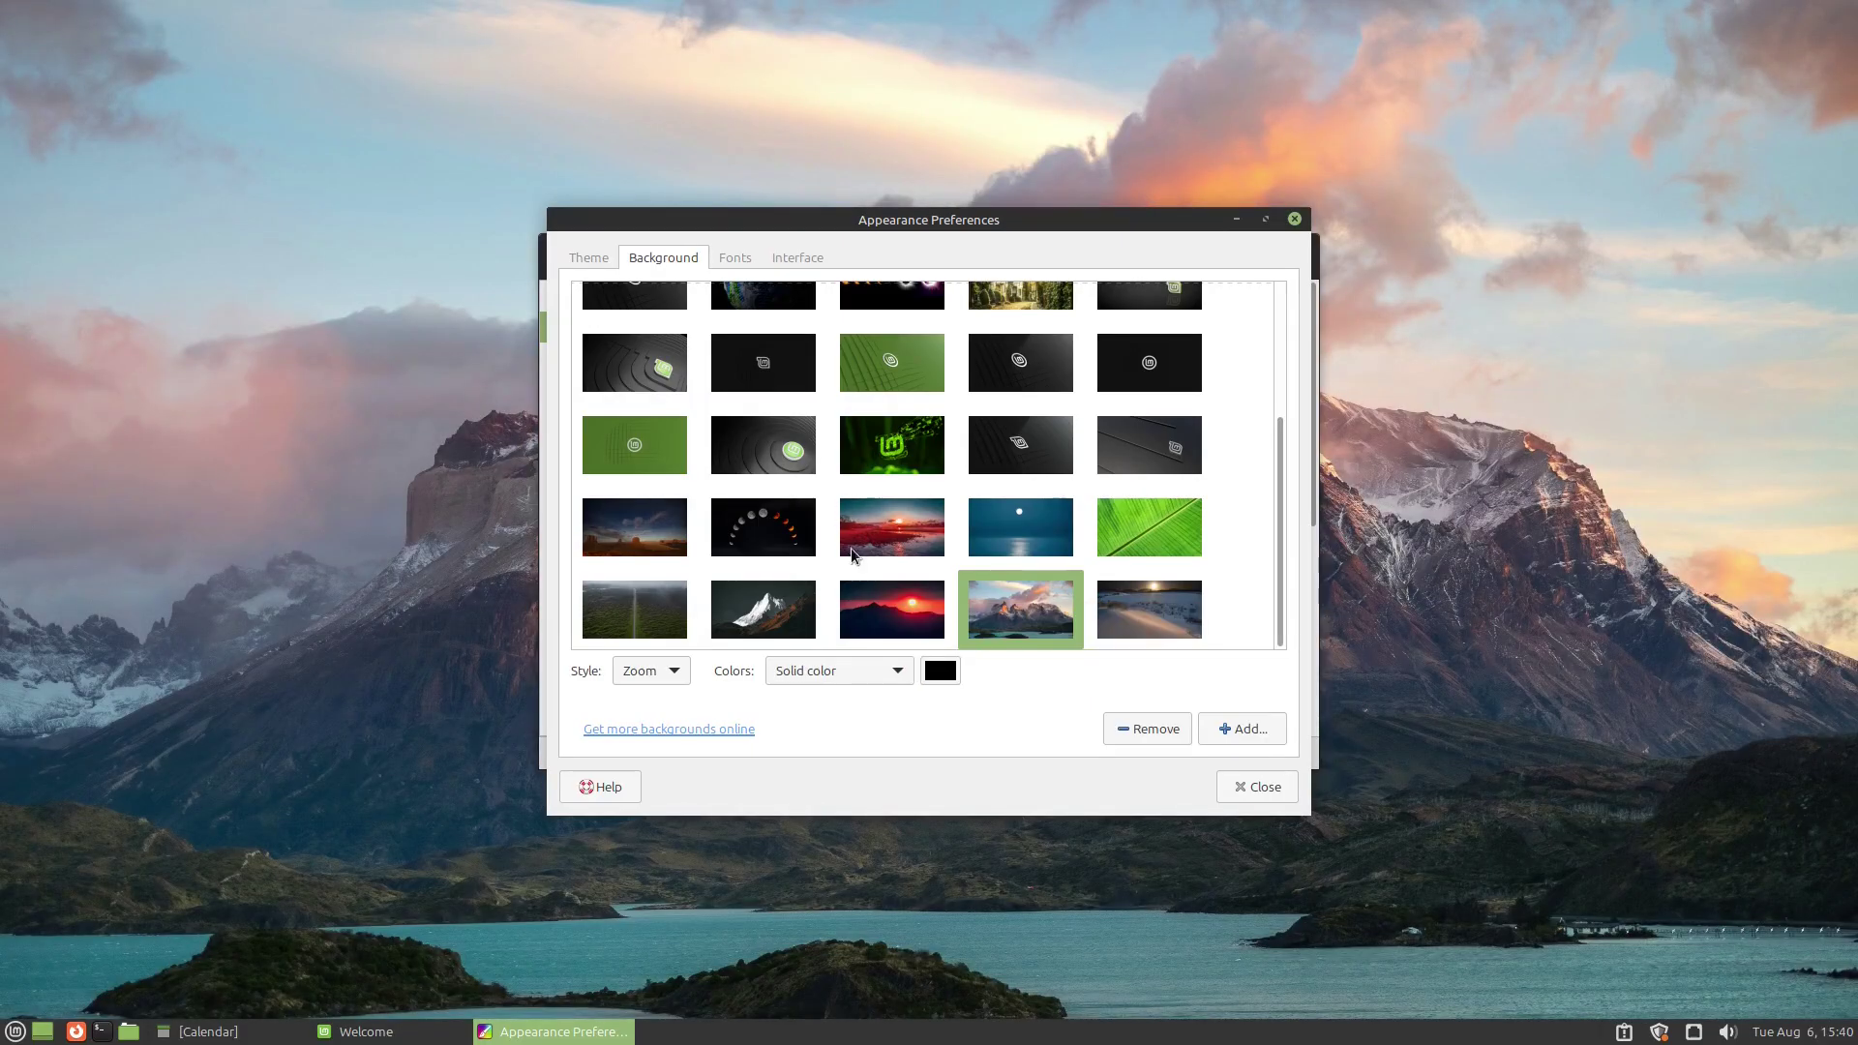
left_click(787, 617)
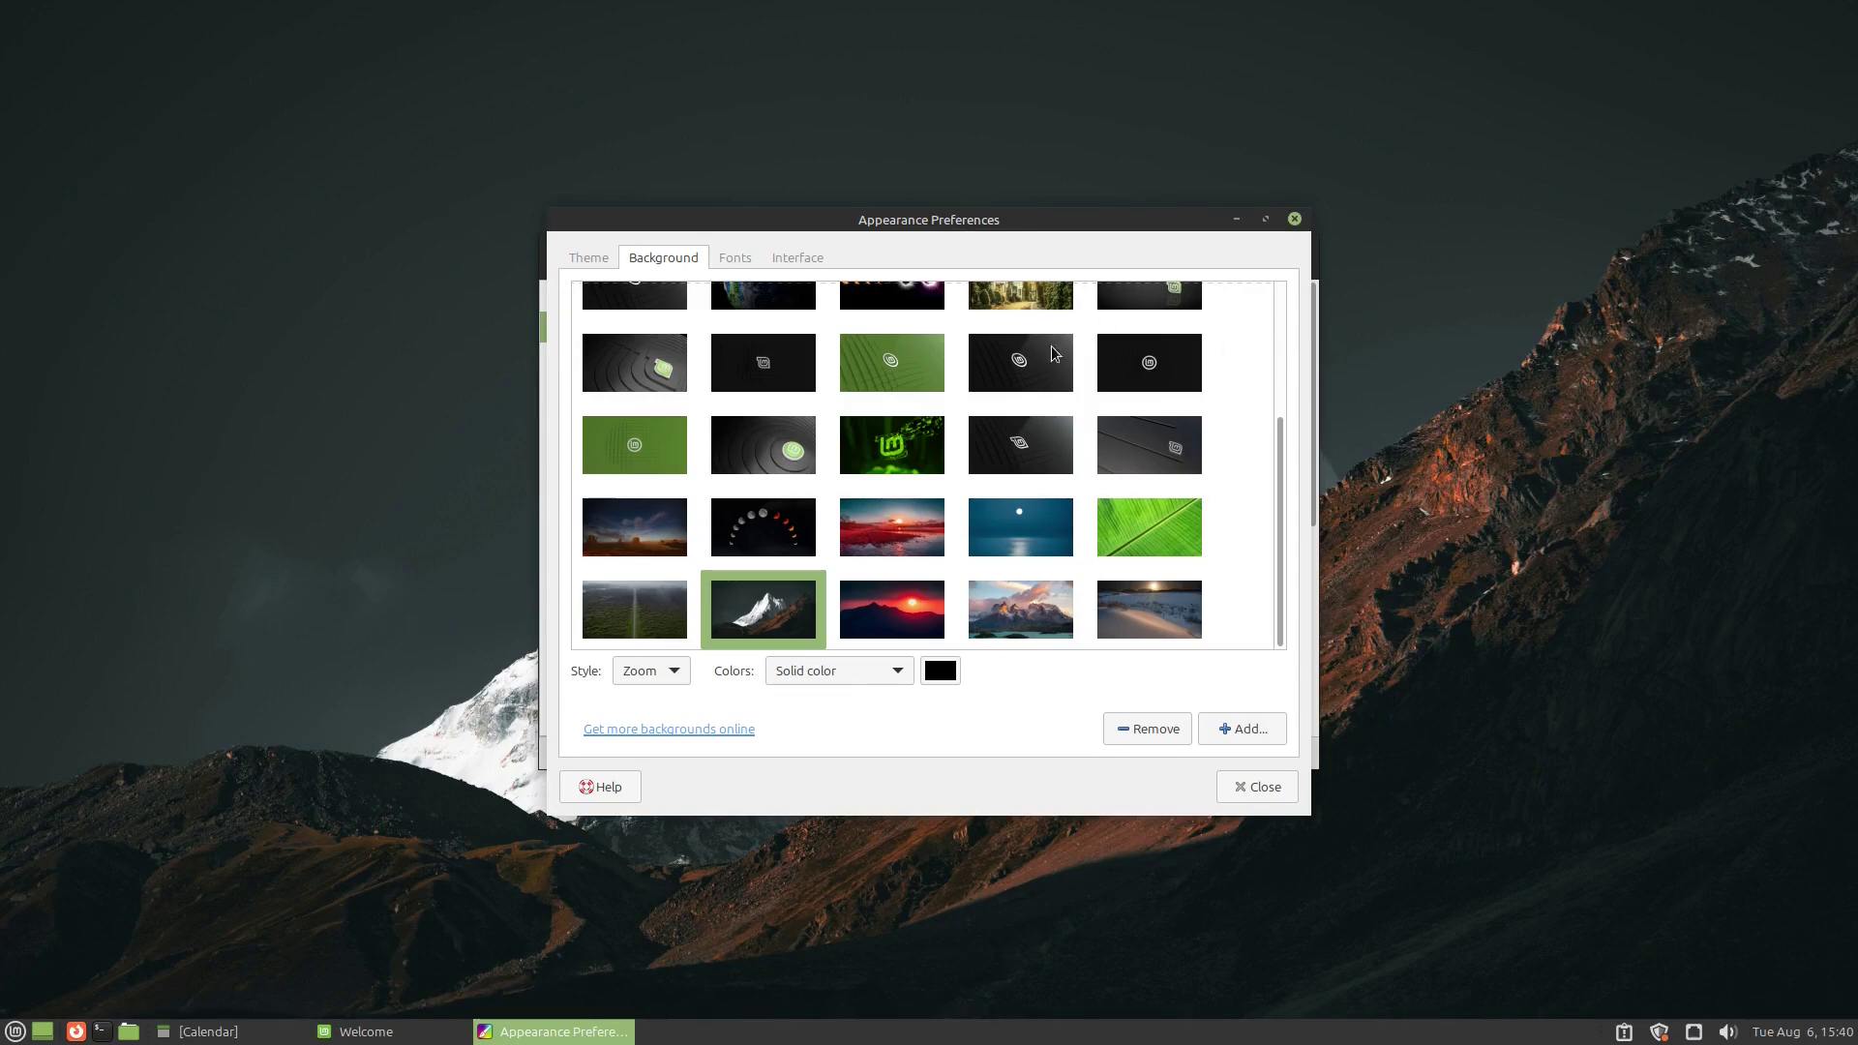
Step: Look over the Fonts and Interface settings, then close Appearance Preferences
left_click(735, 257)
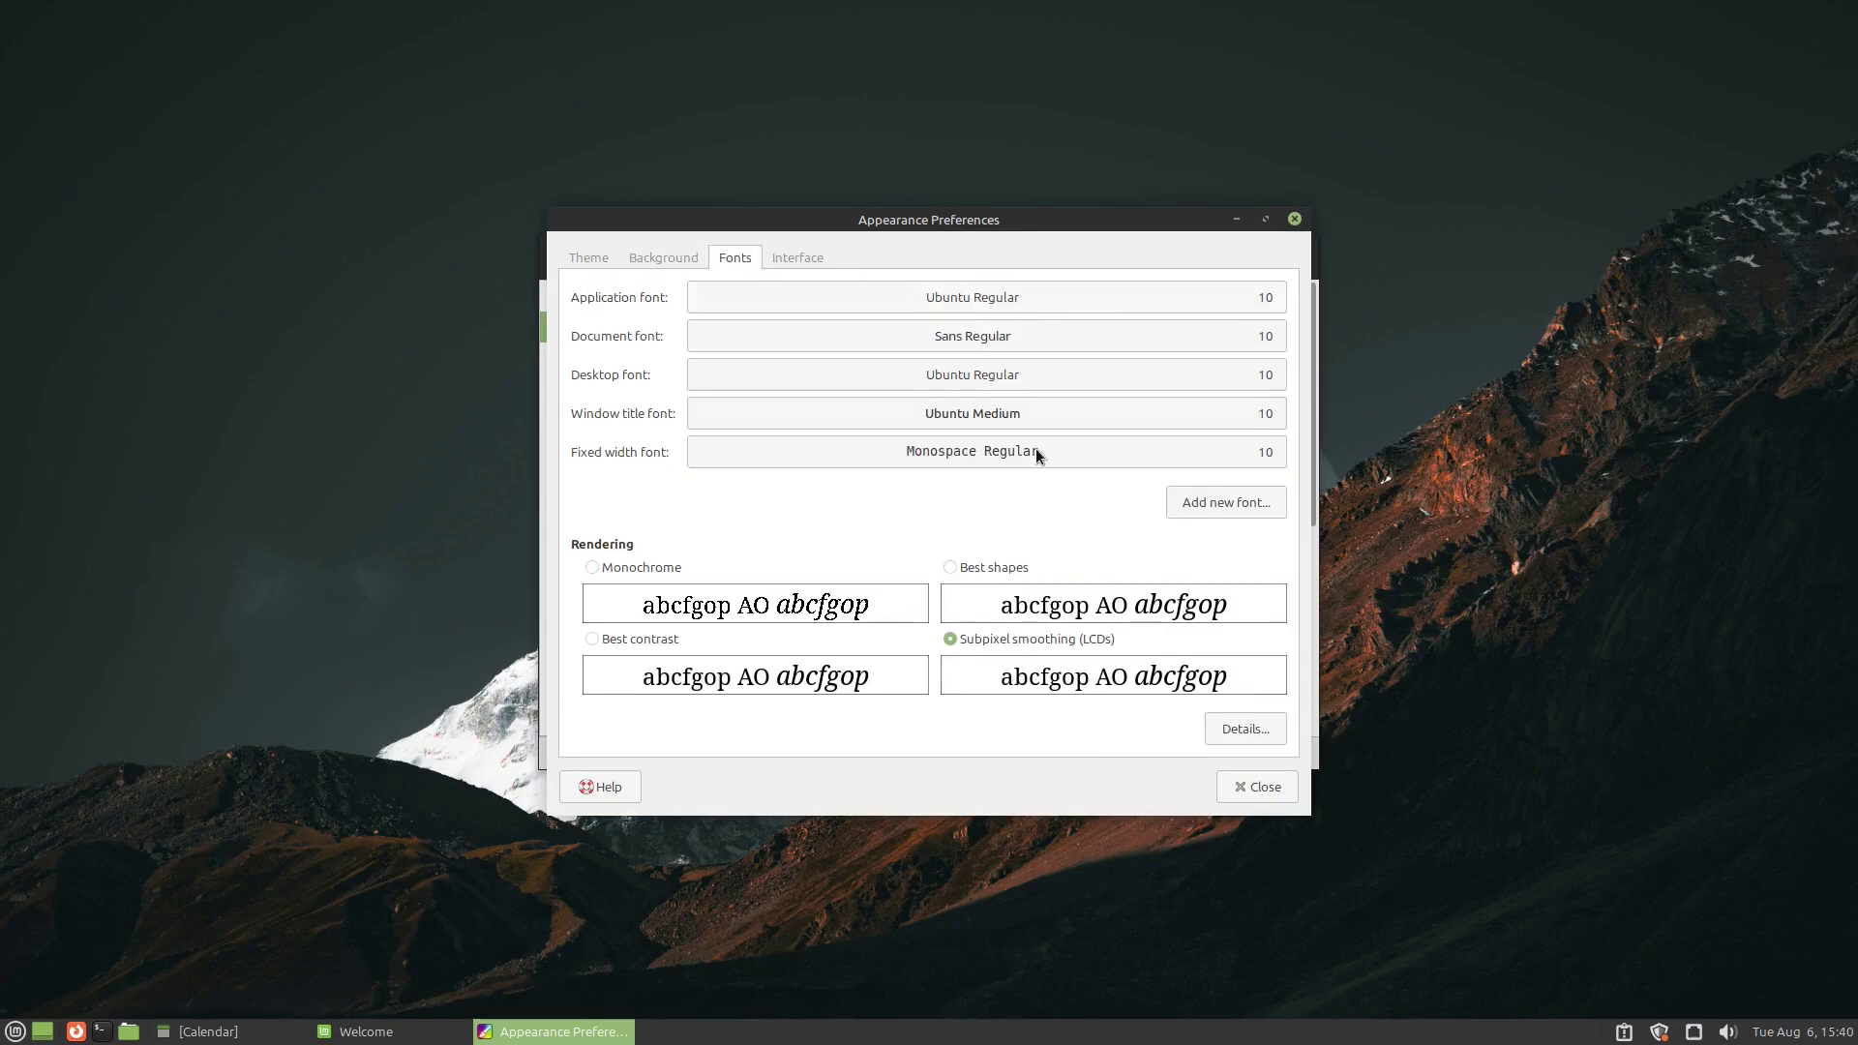
left_click(811, 256)
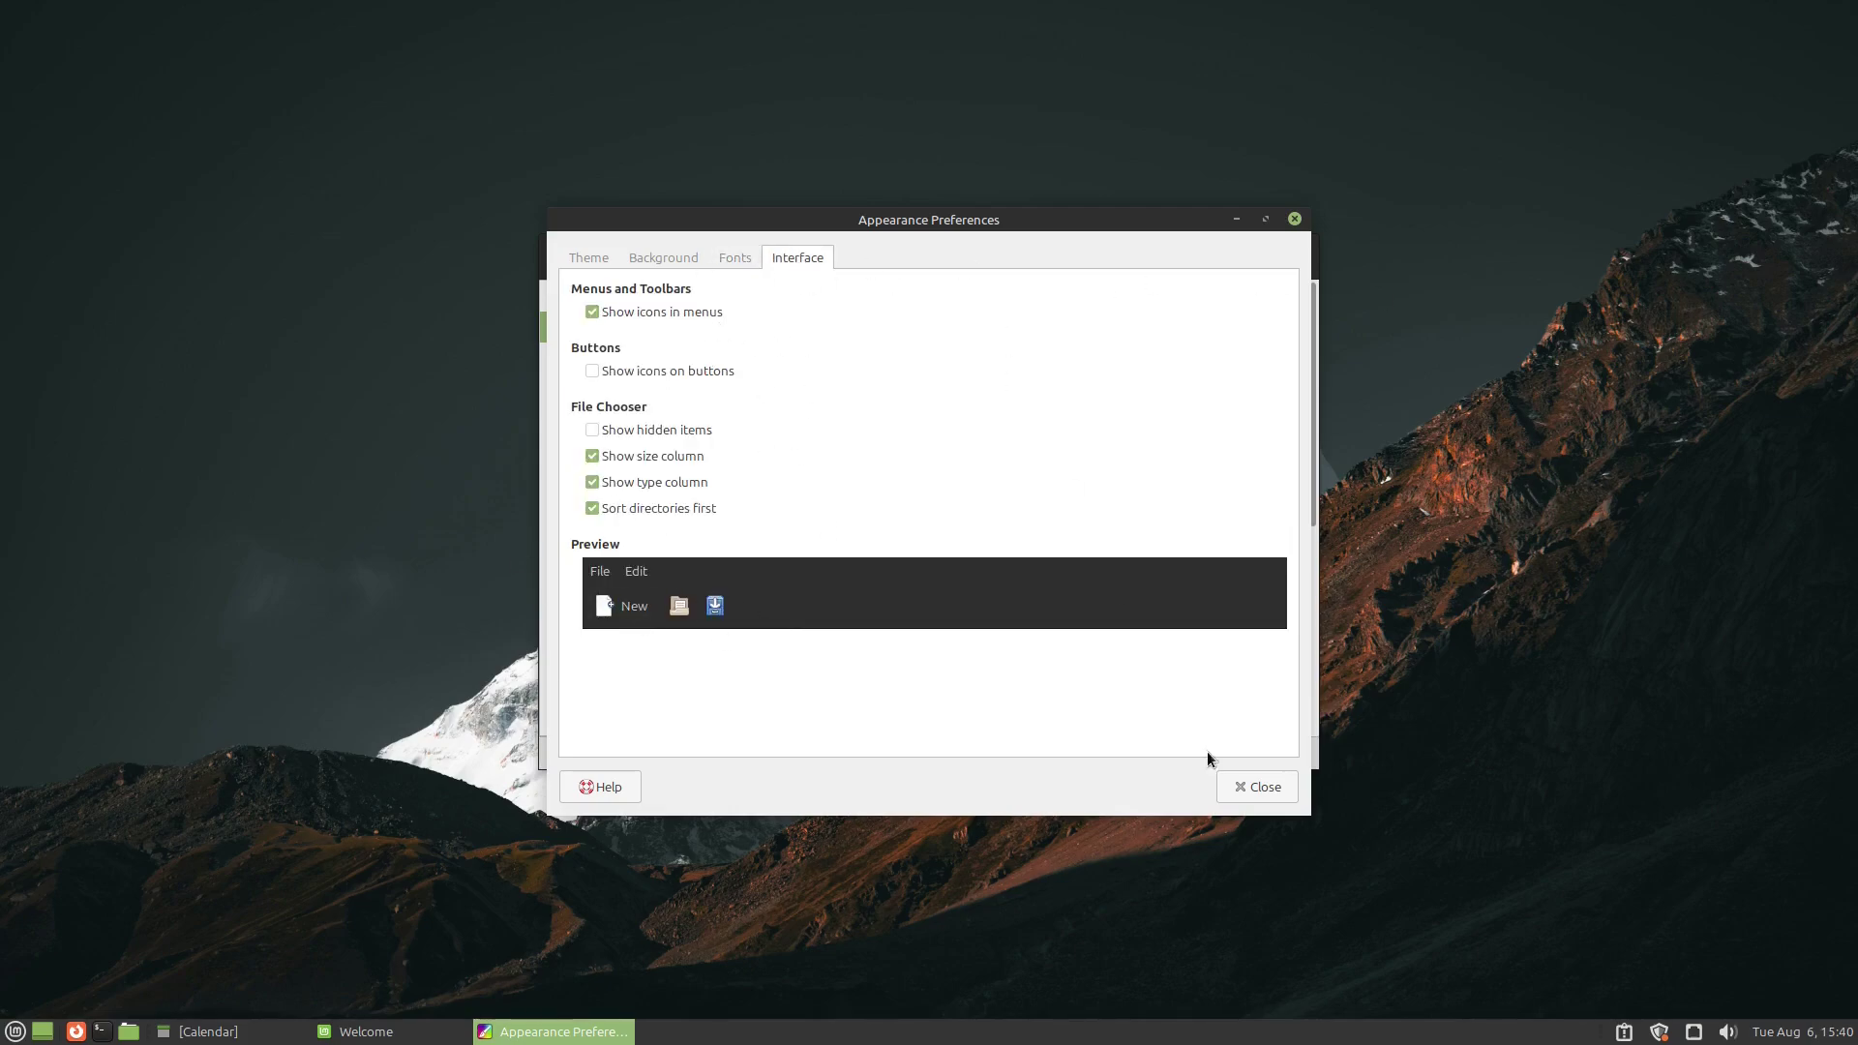
left_click(1260, 786)
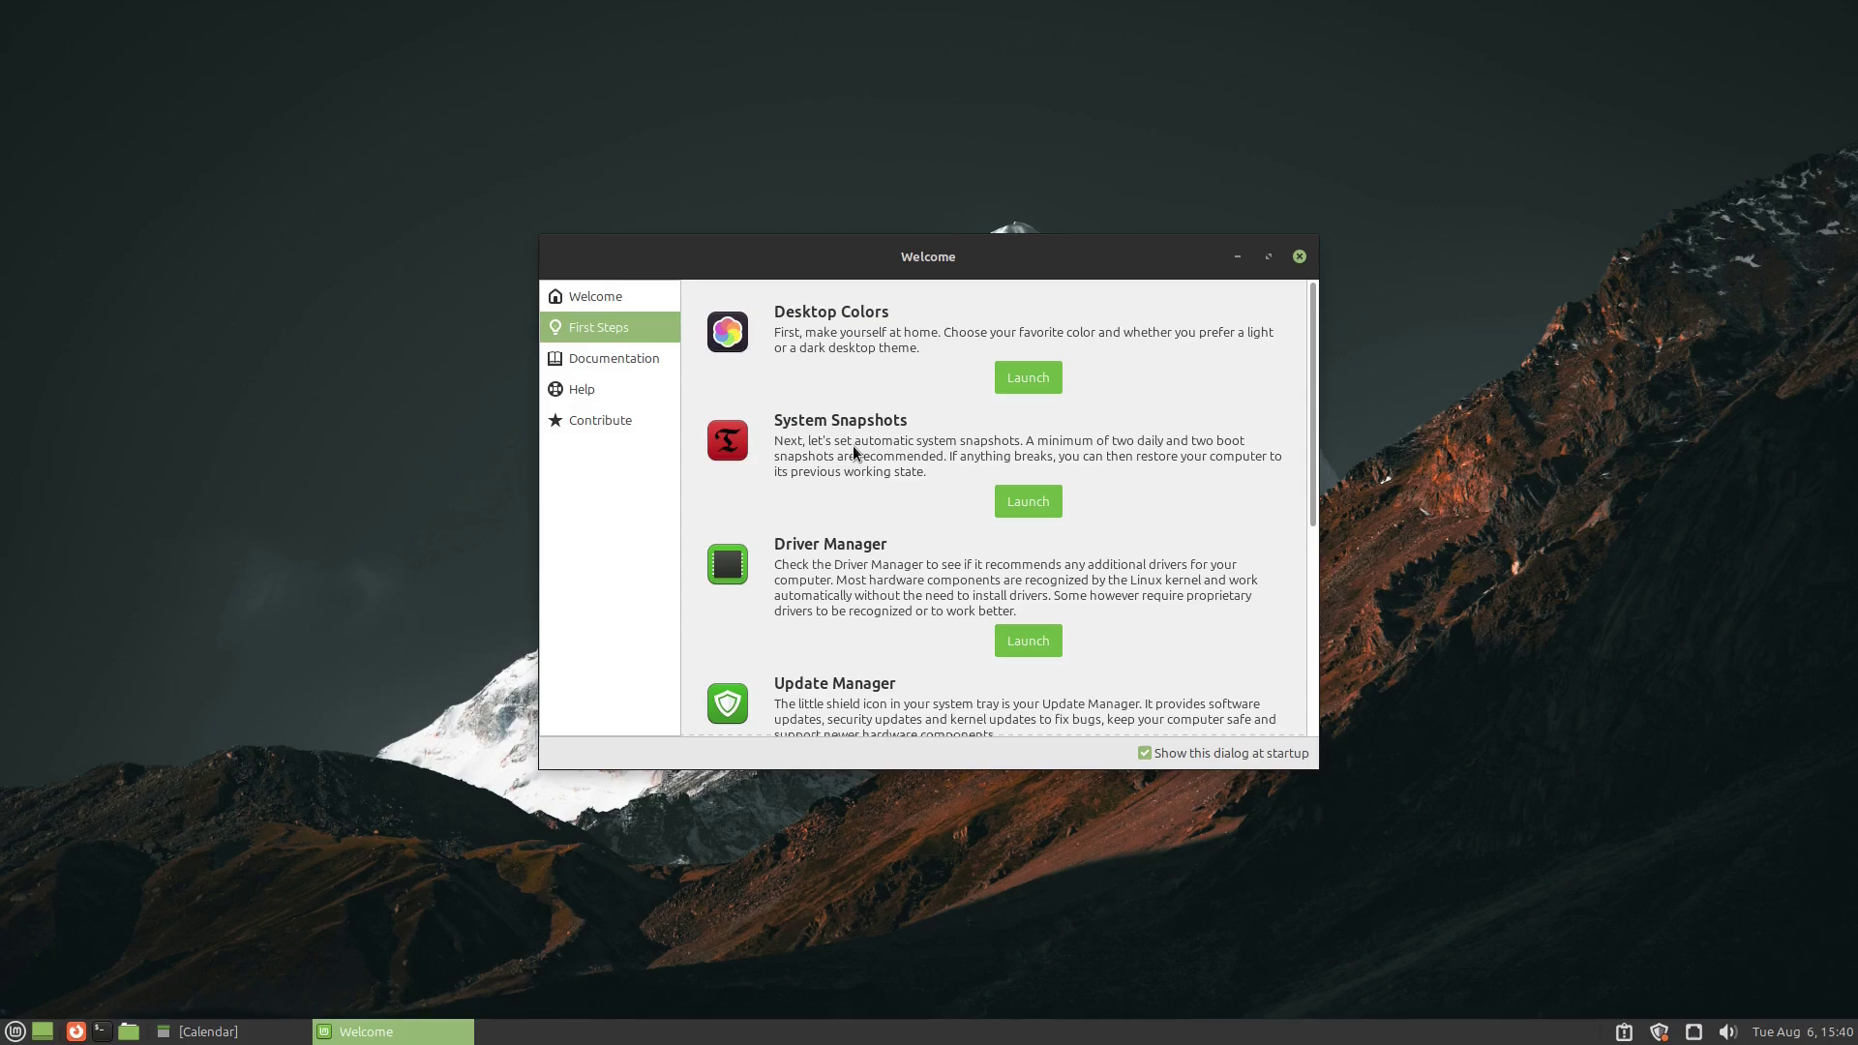
left_click(1032, 509)
type("•••")
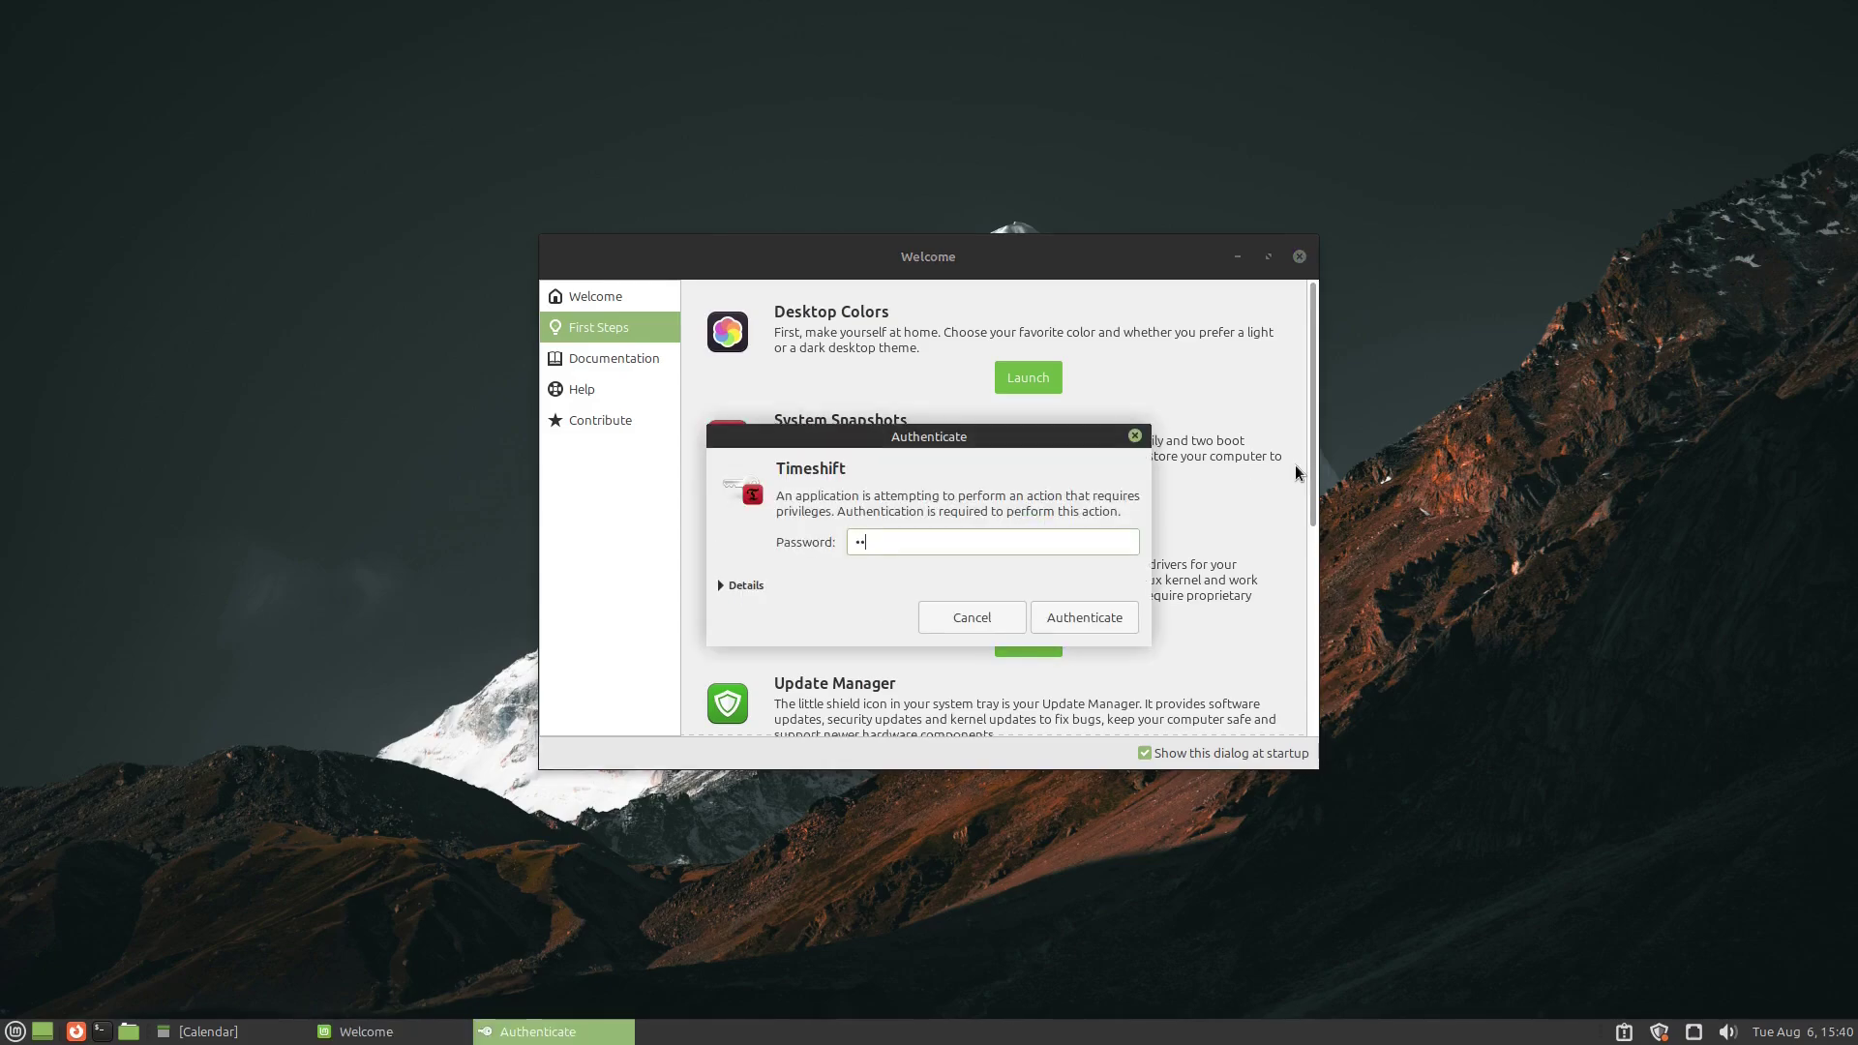
key("Return")
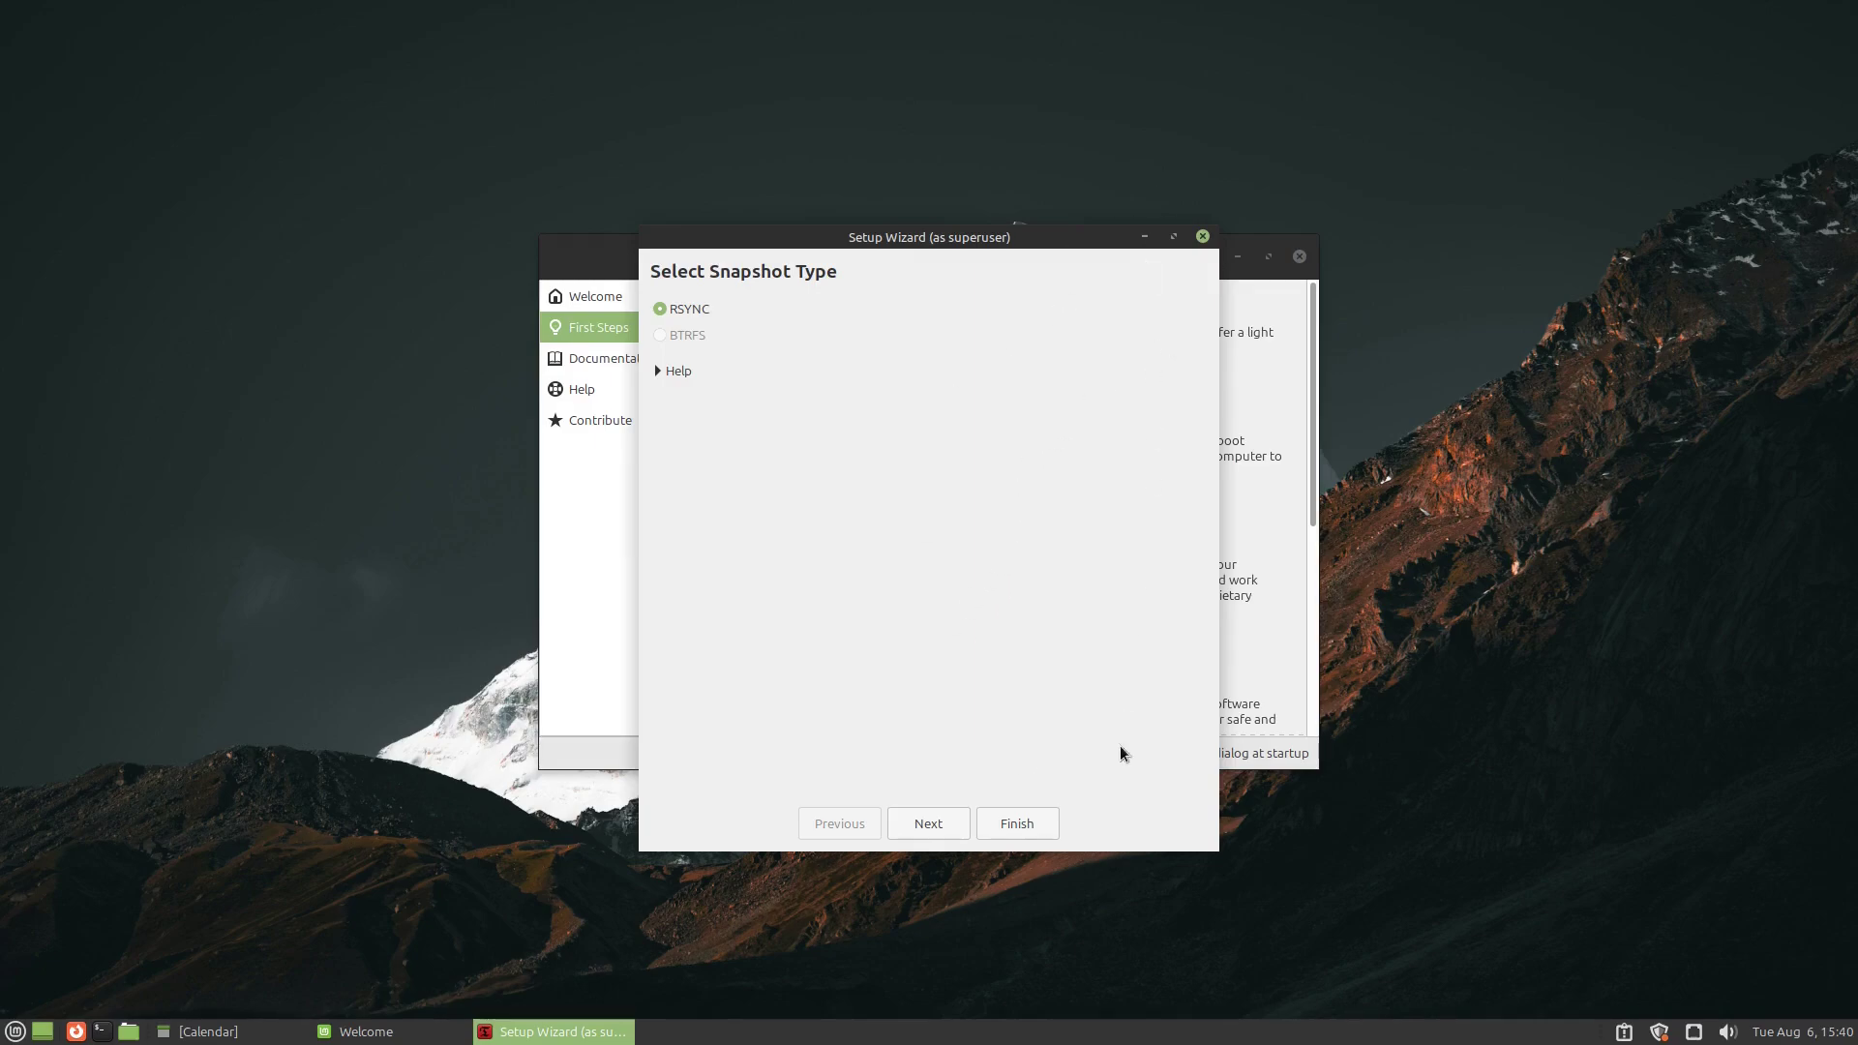
left_click(1203, 238)
left_click(1299, 235)
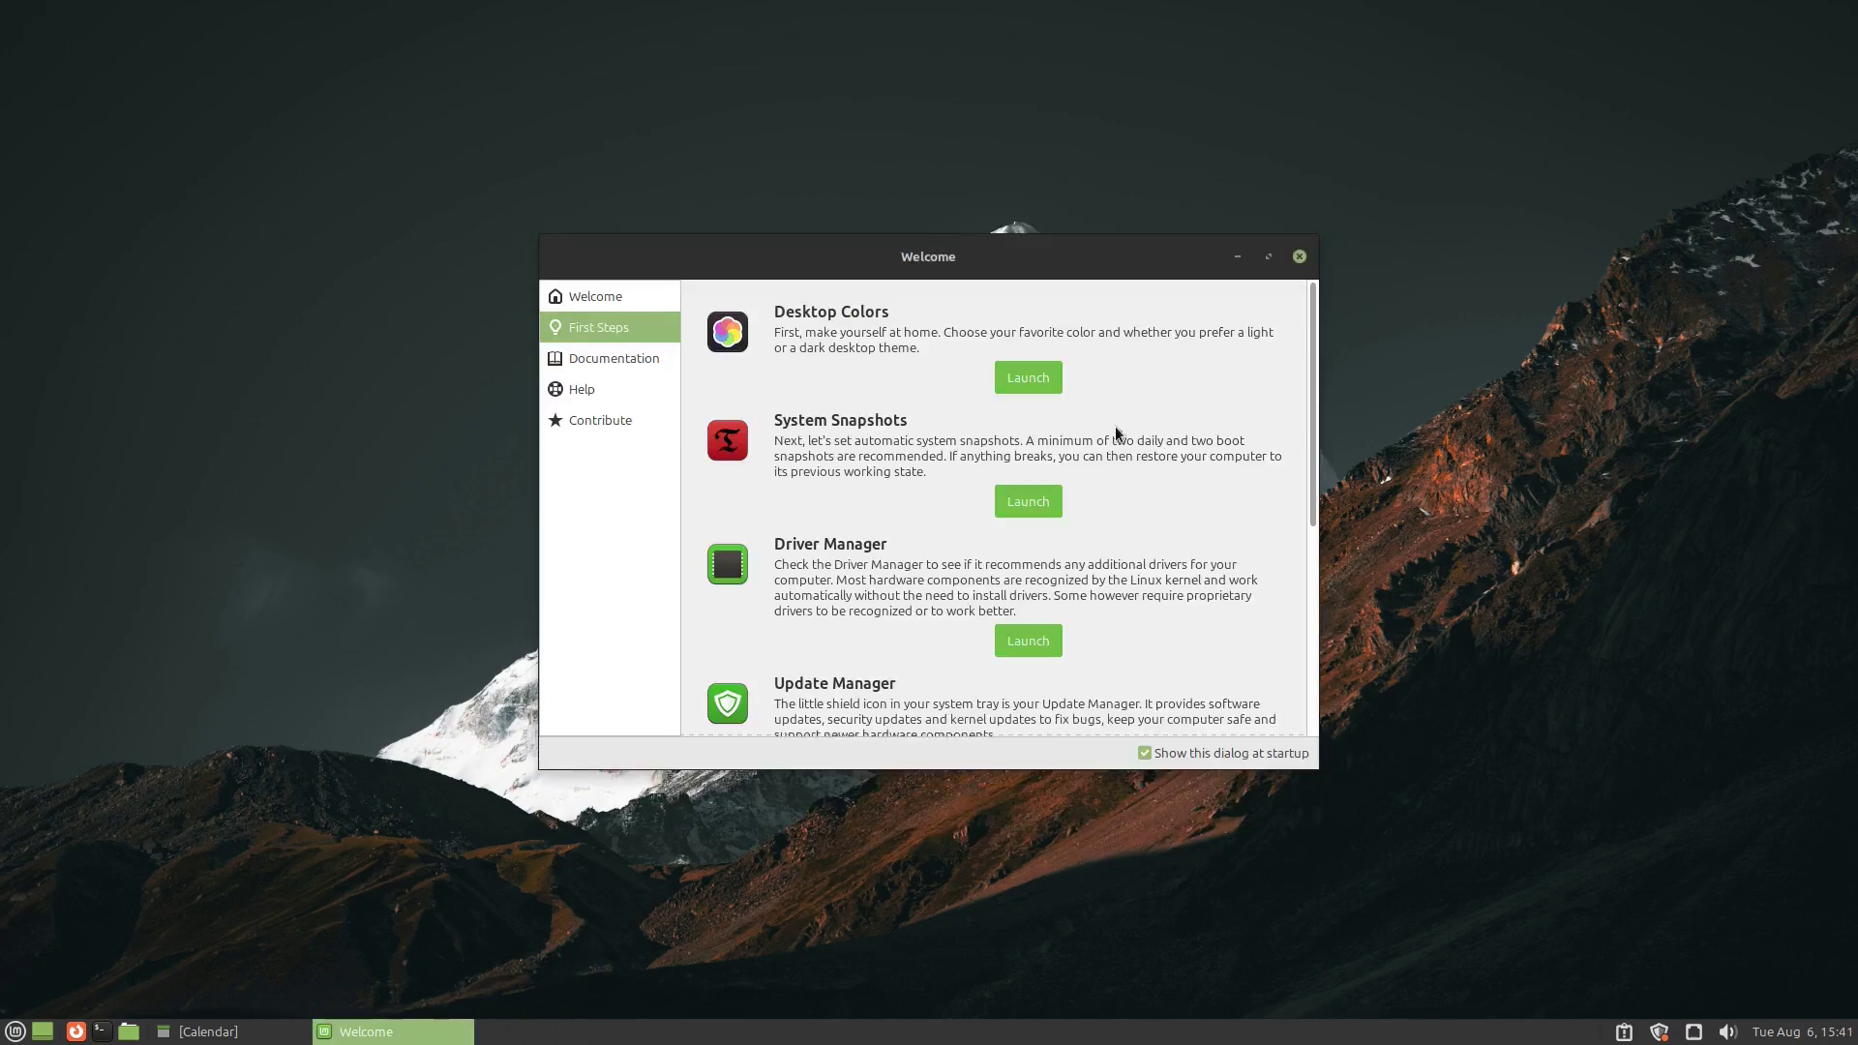
scroll(985, 433, "down", 5)
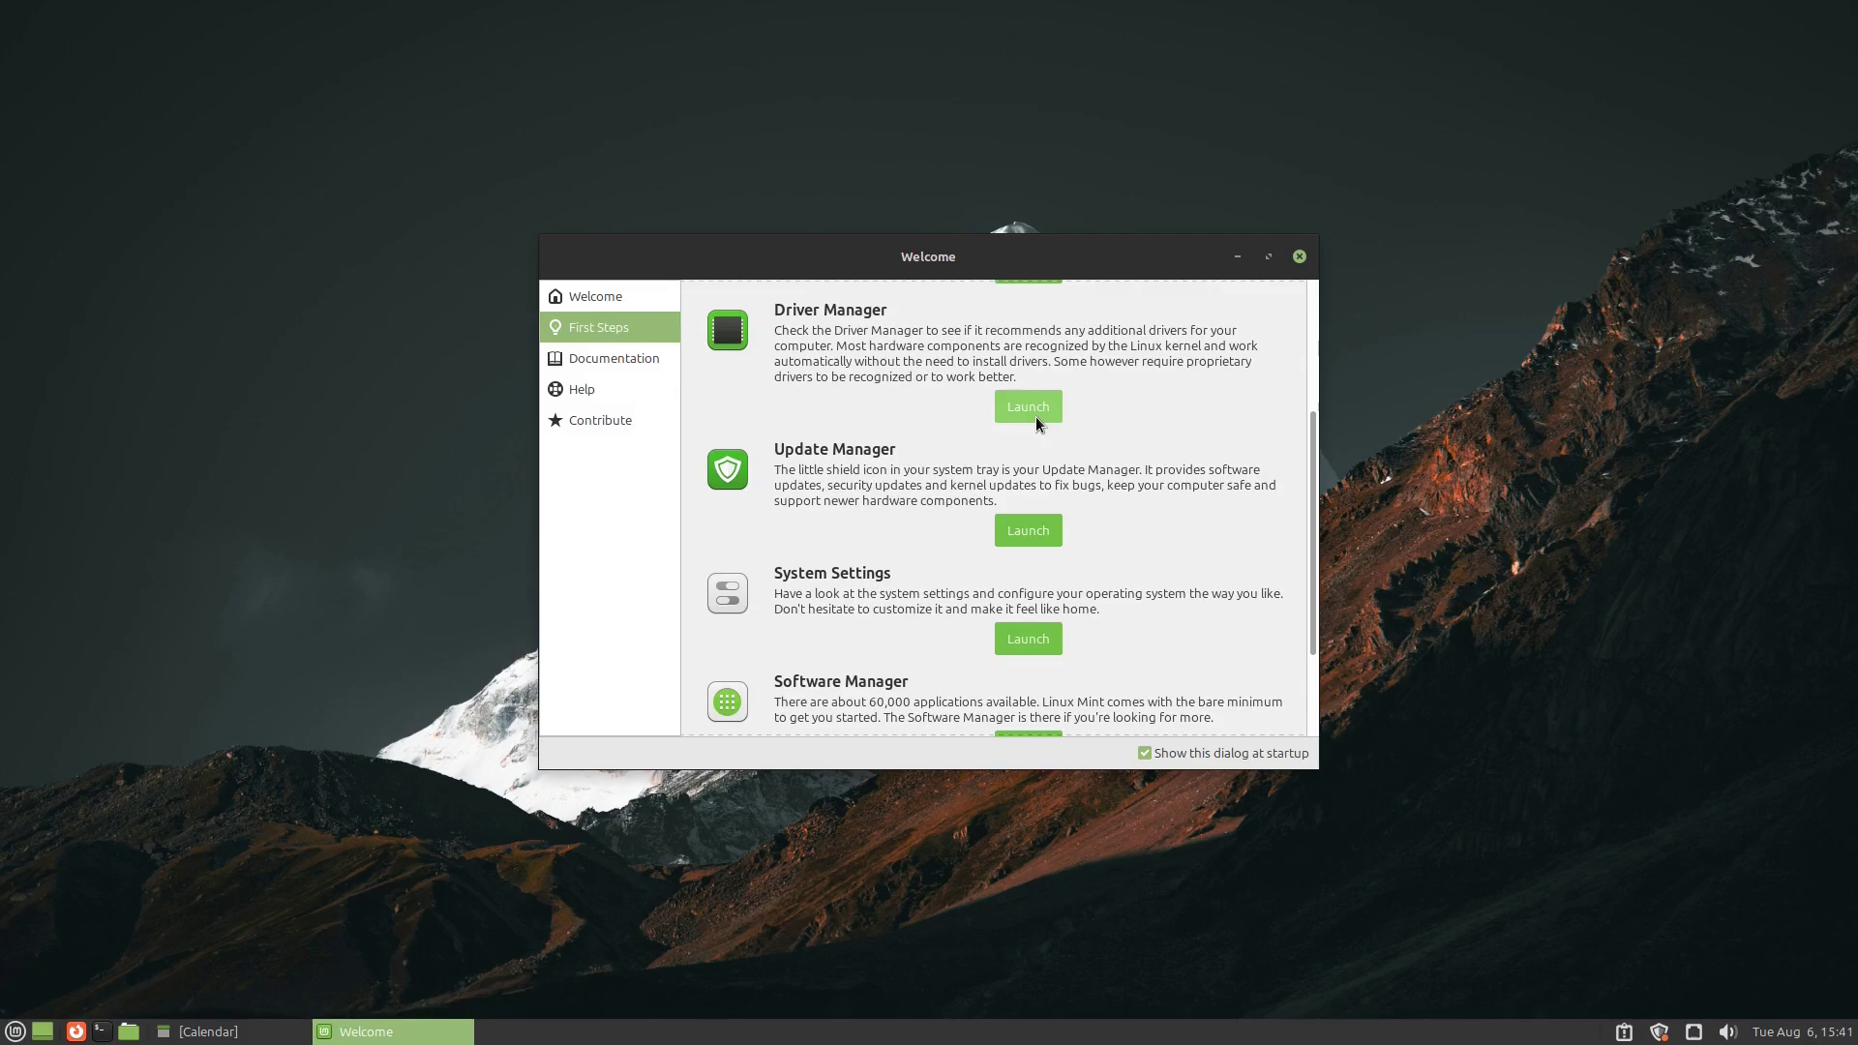
left_click(1035, 416)
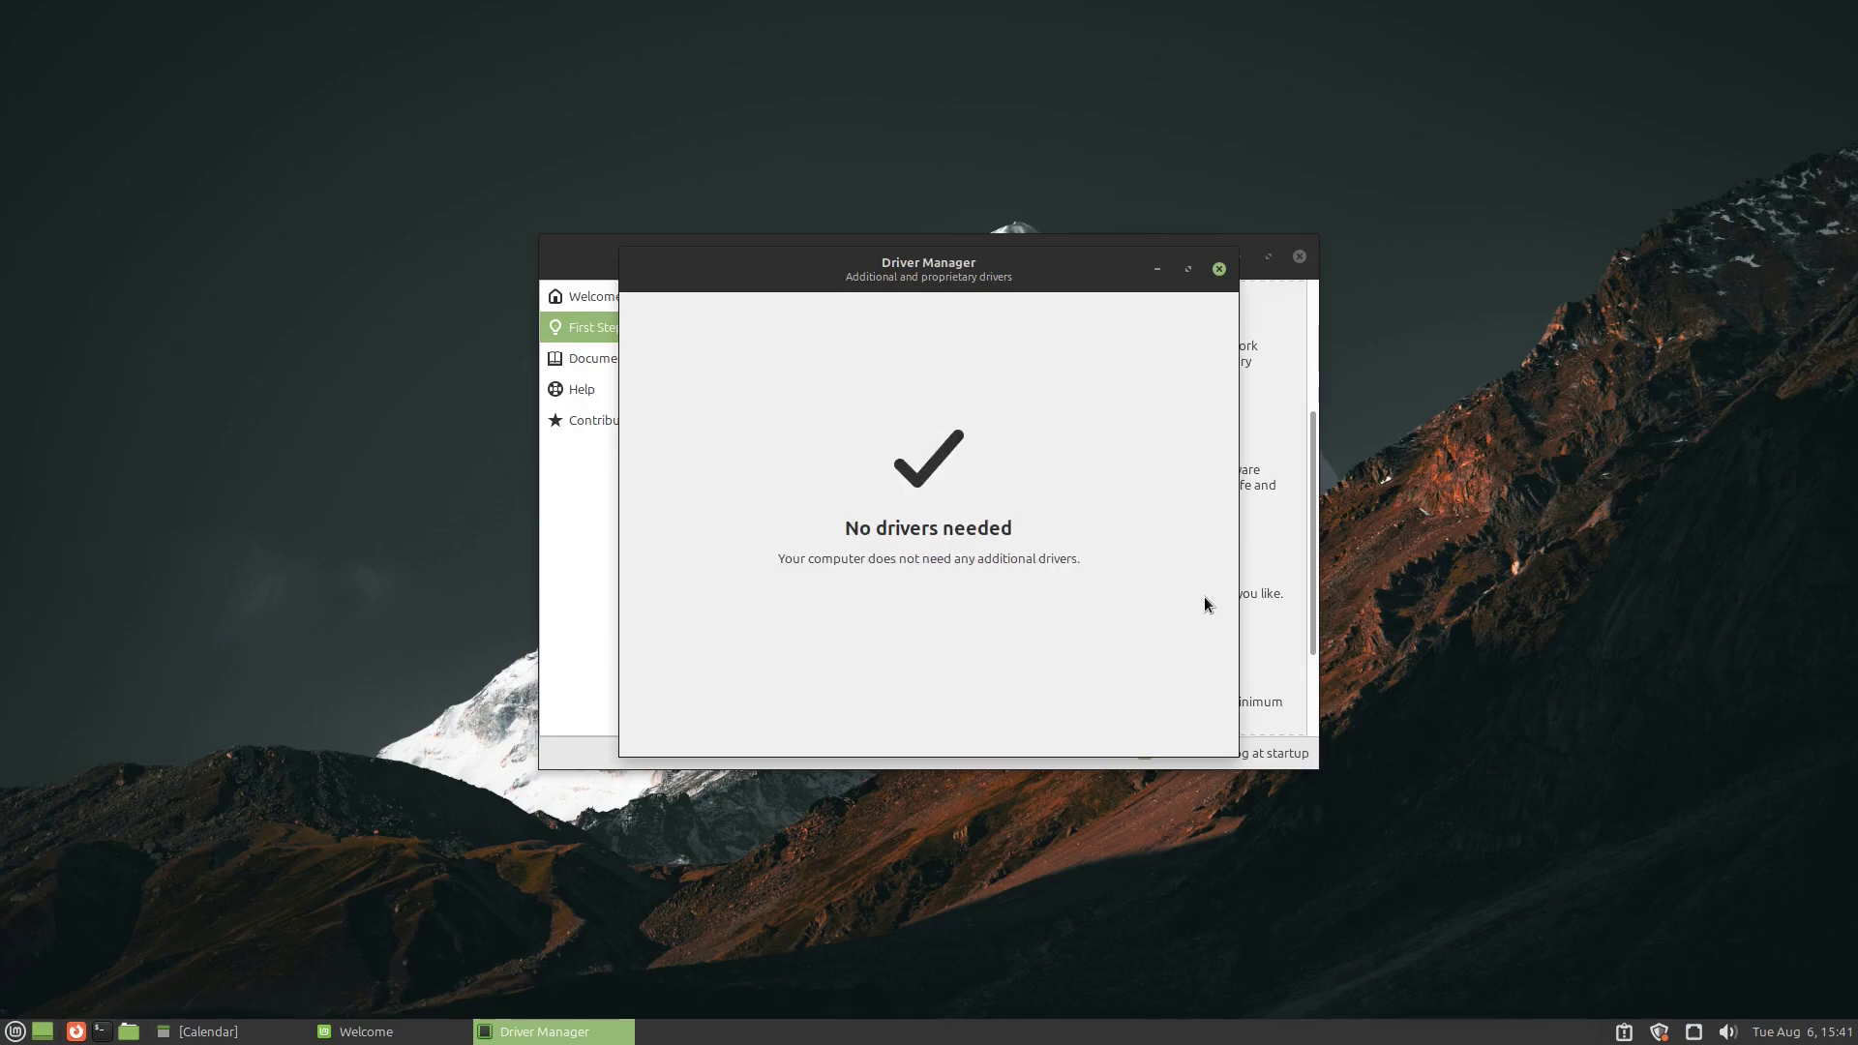
left_click(1218, 269)
scroll(1182, 520, "down", 3)
scroll(1171, 518, "up", 2)
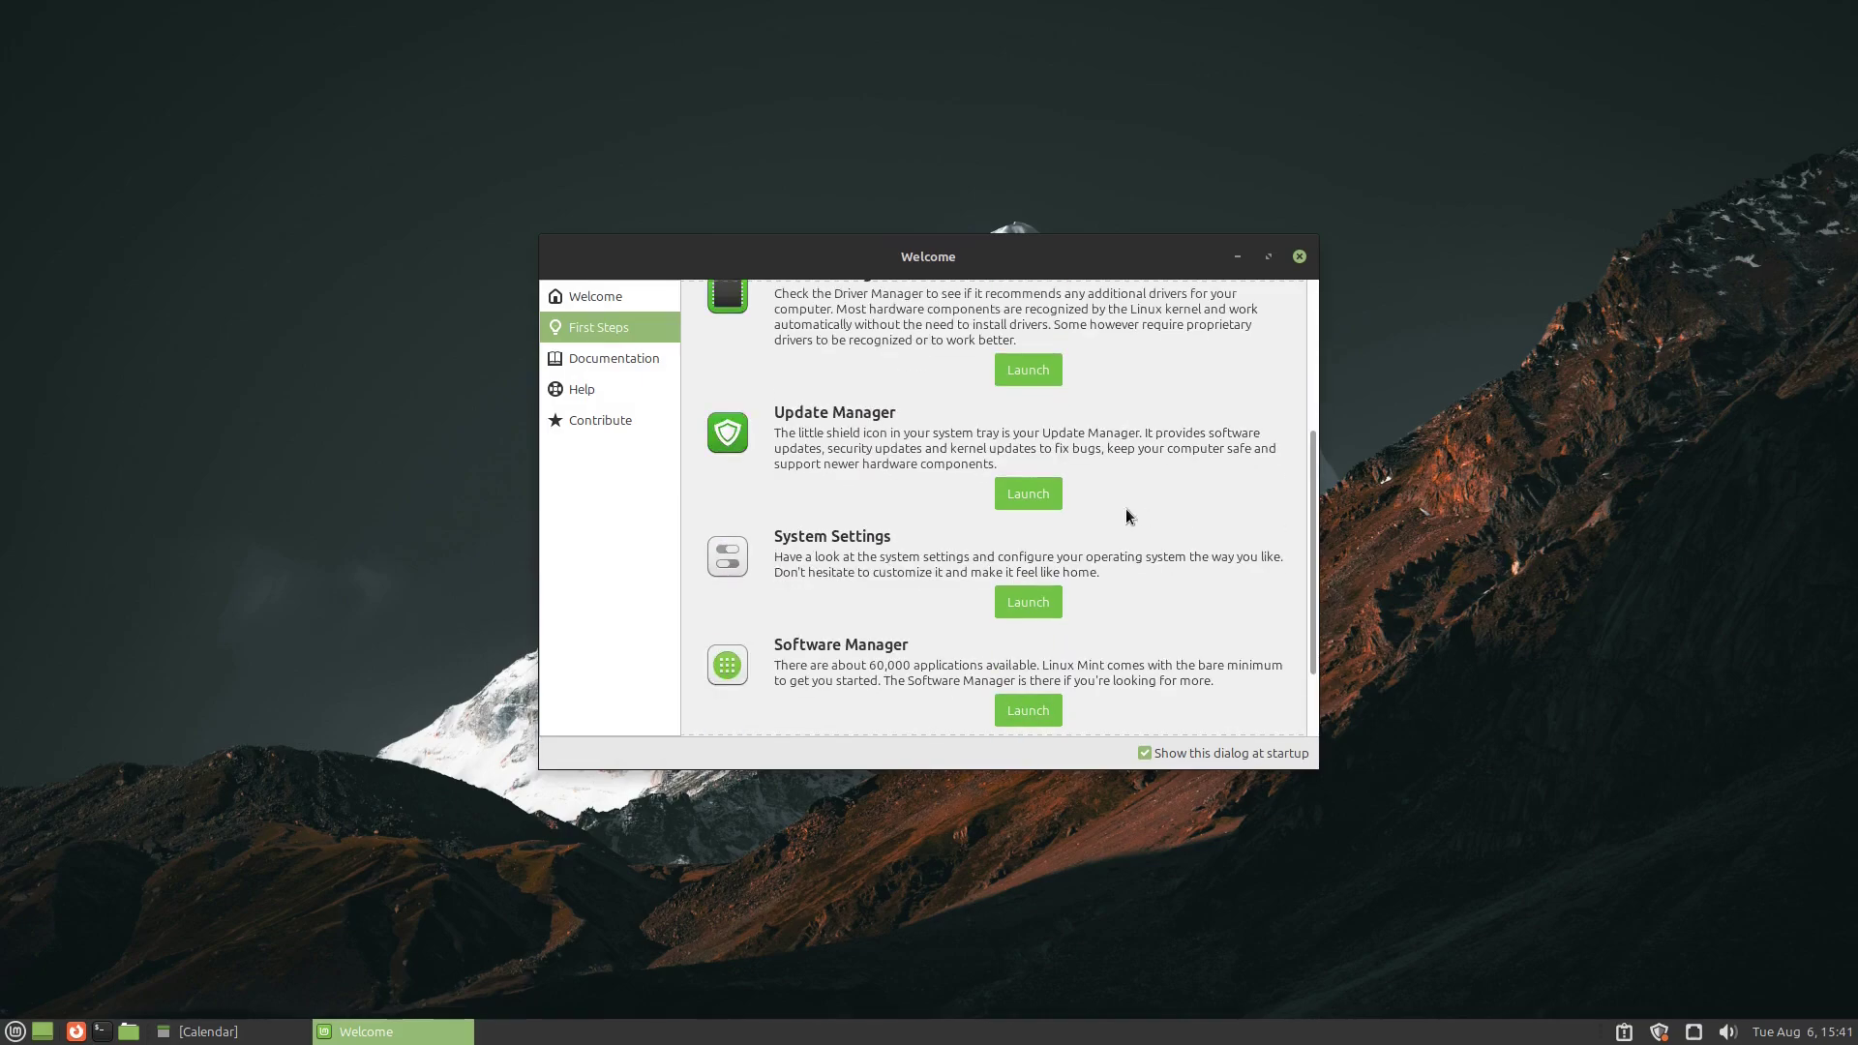
Step: Launch Update Manager, dismiss its introduction, and scroll through the 12 selected updates
left_click(1045, 493)
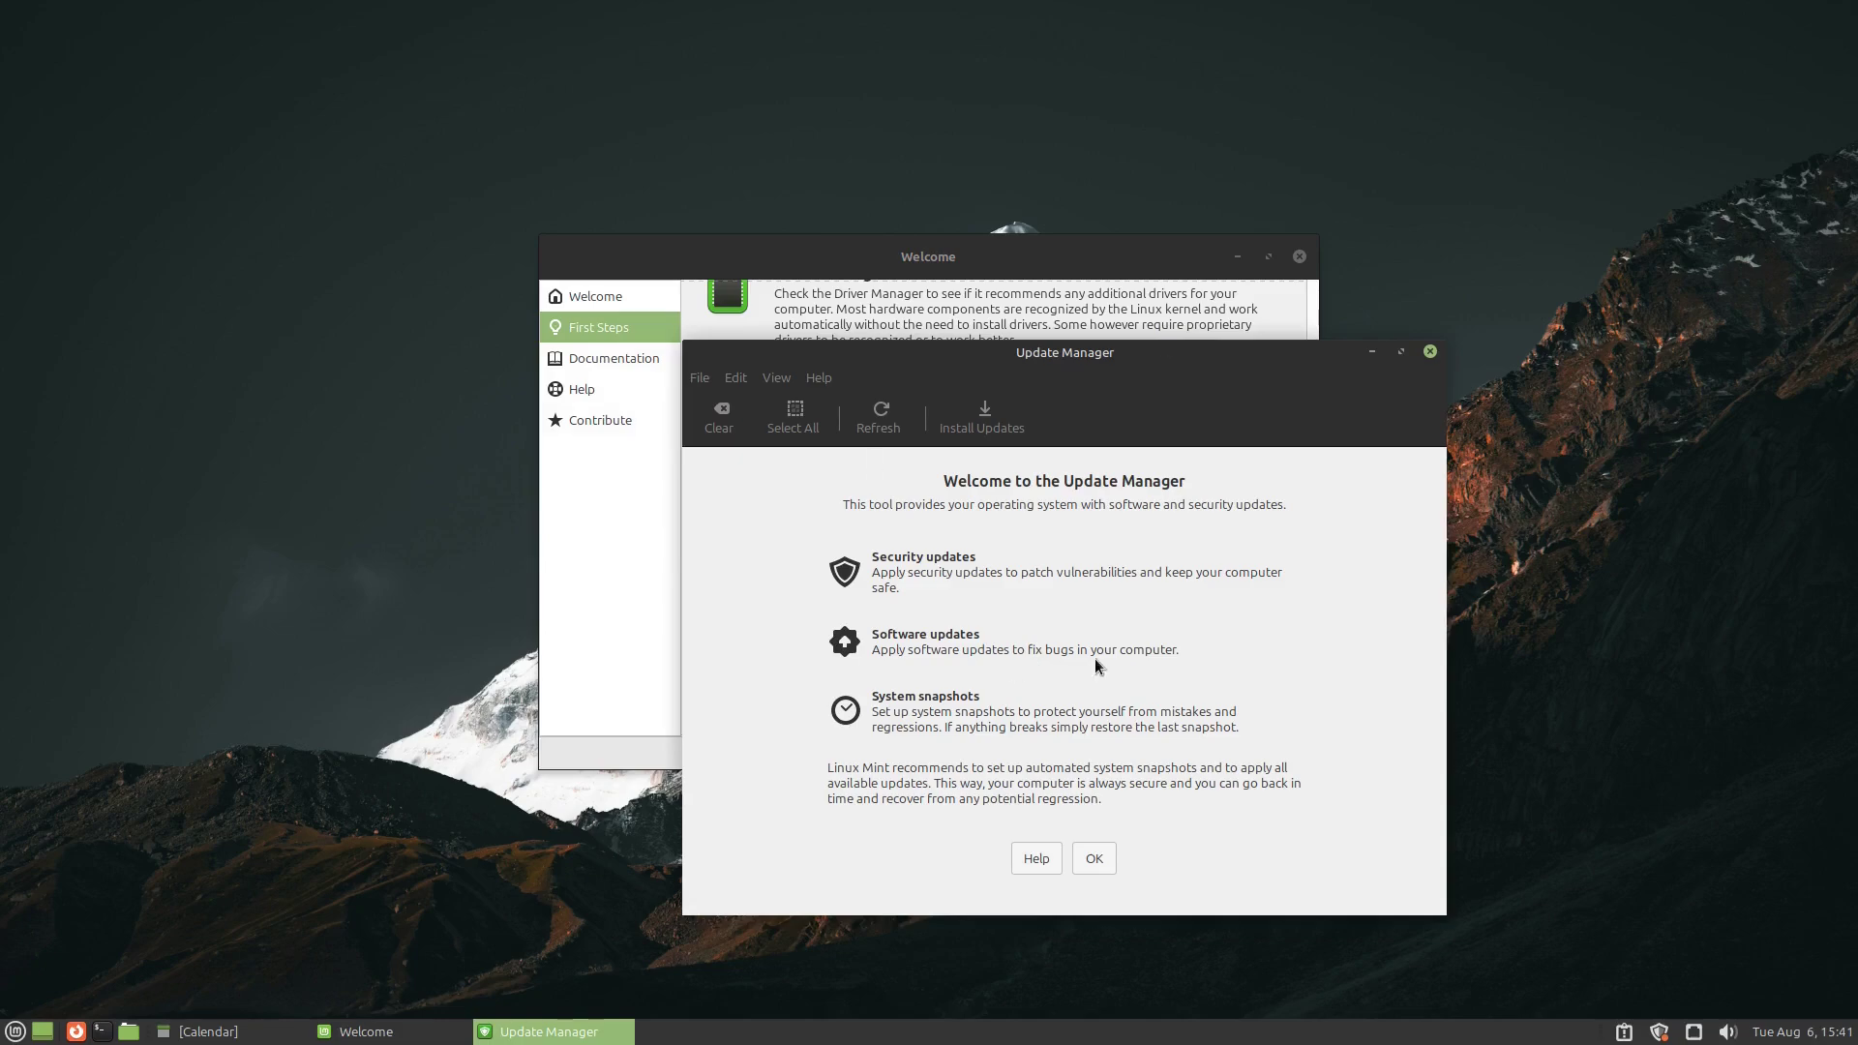
left_click(1093, 858)
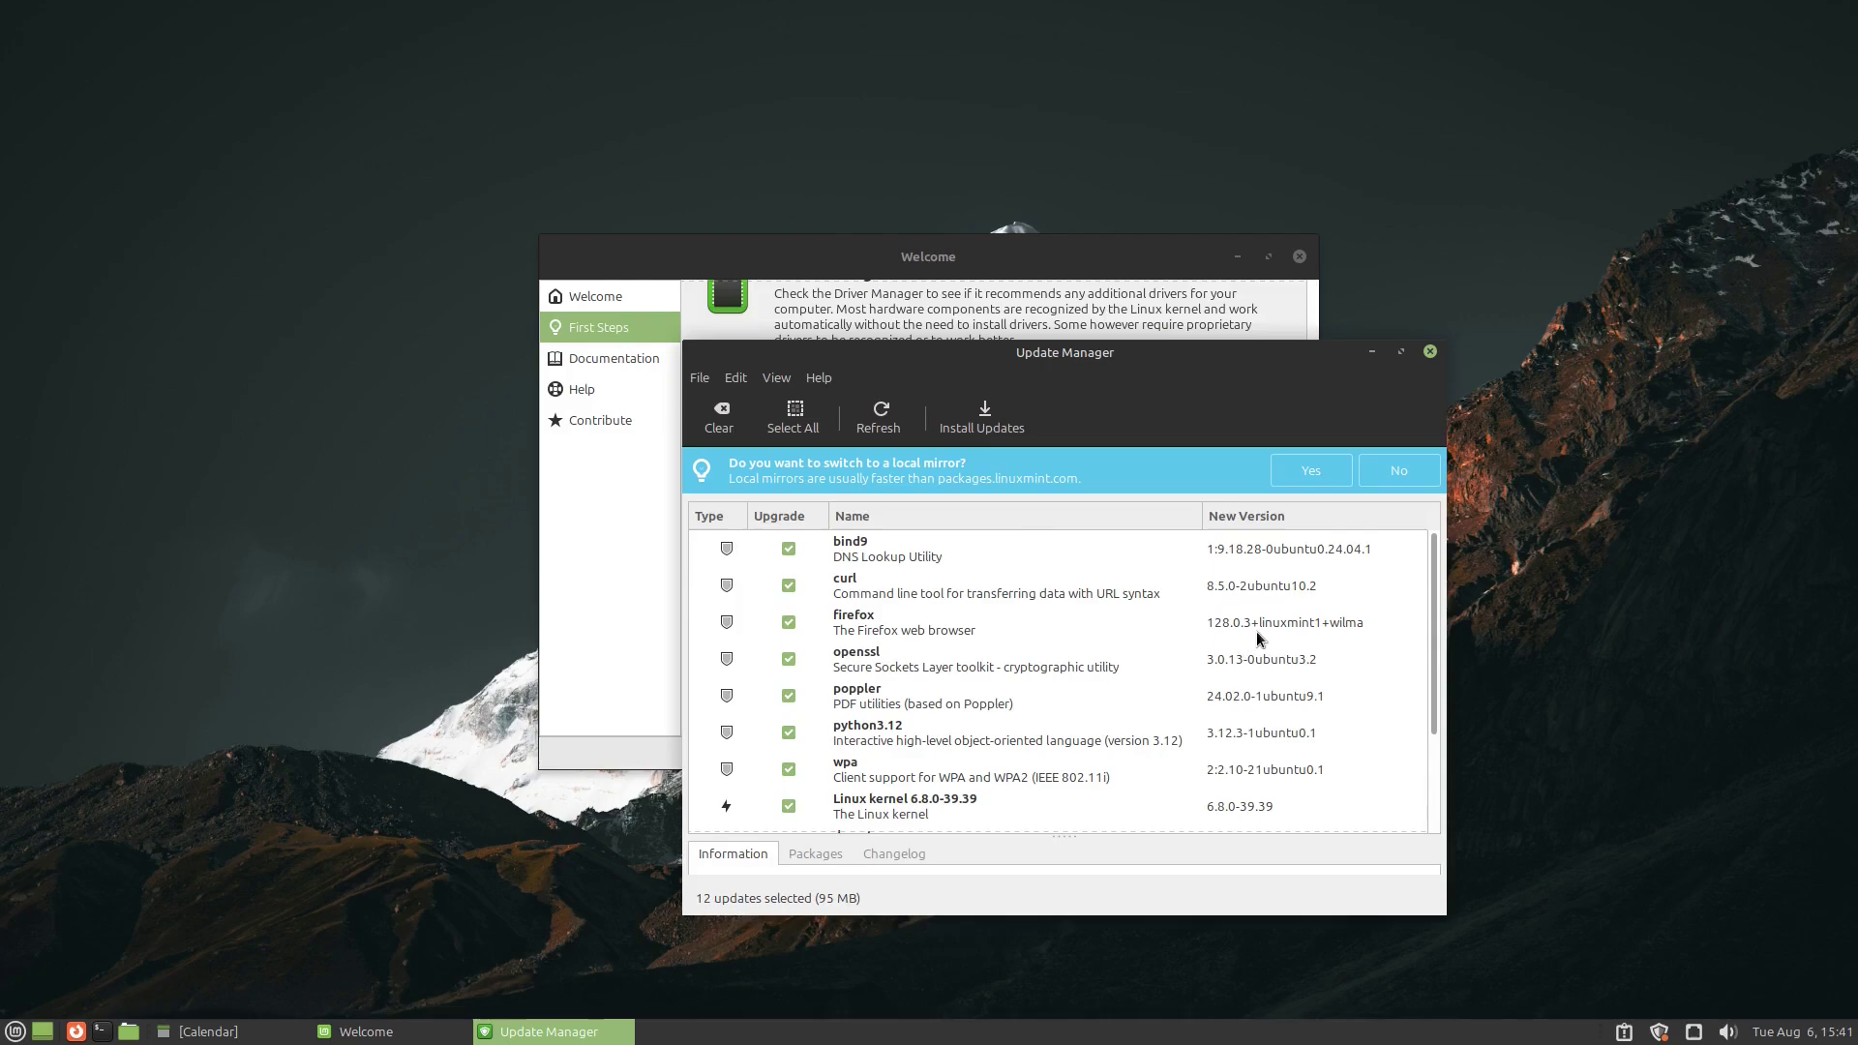
scroll(1256, 631, "down", 3)
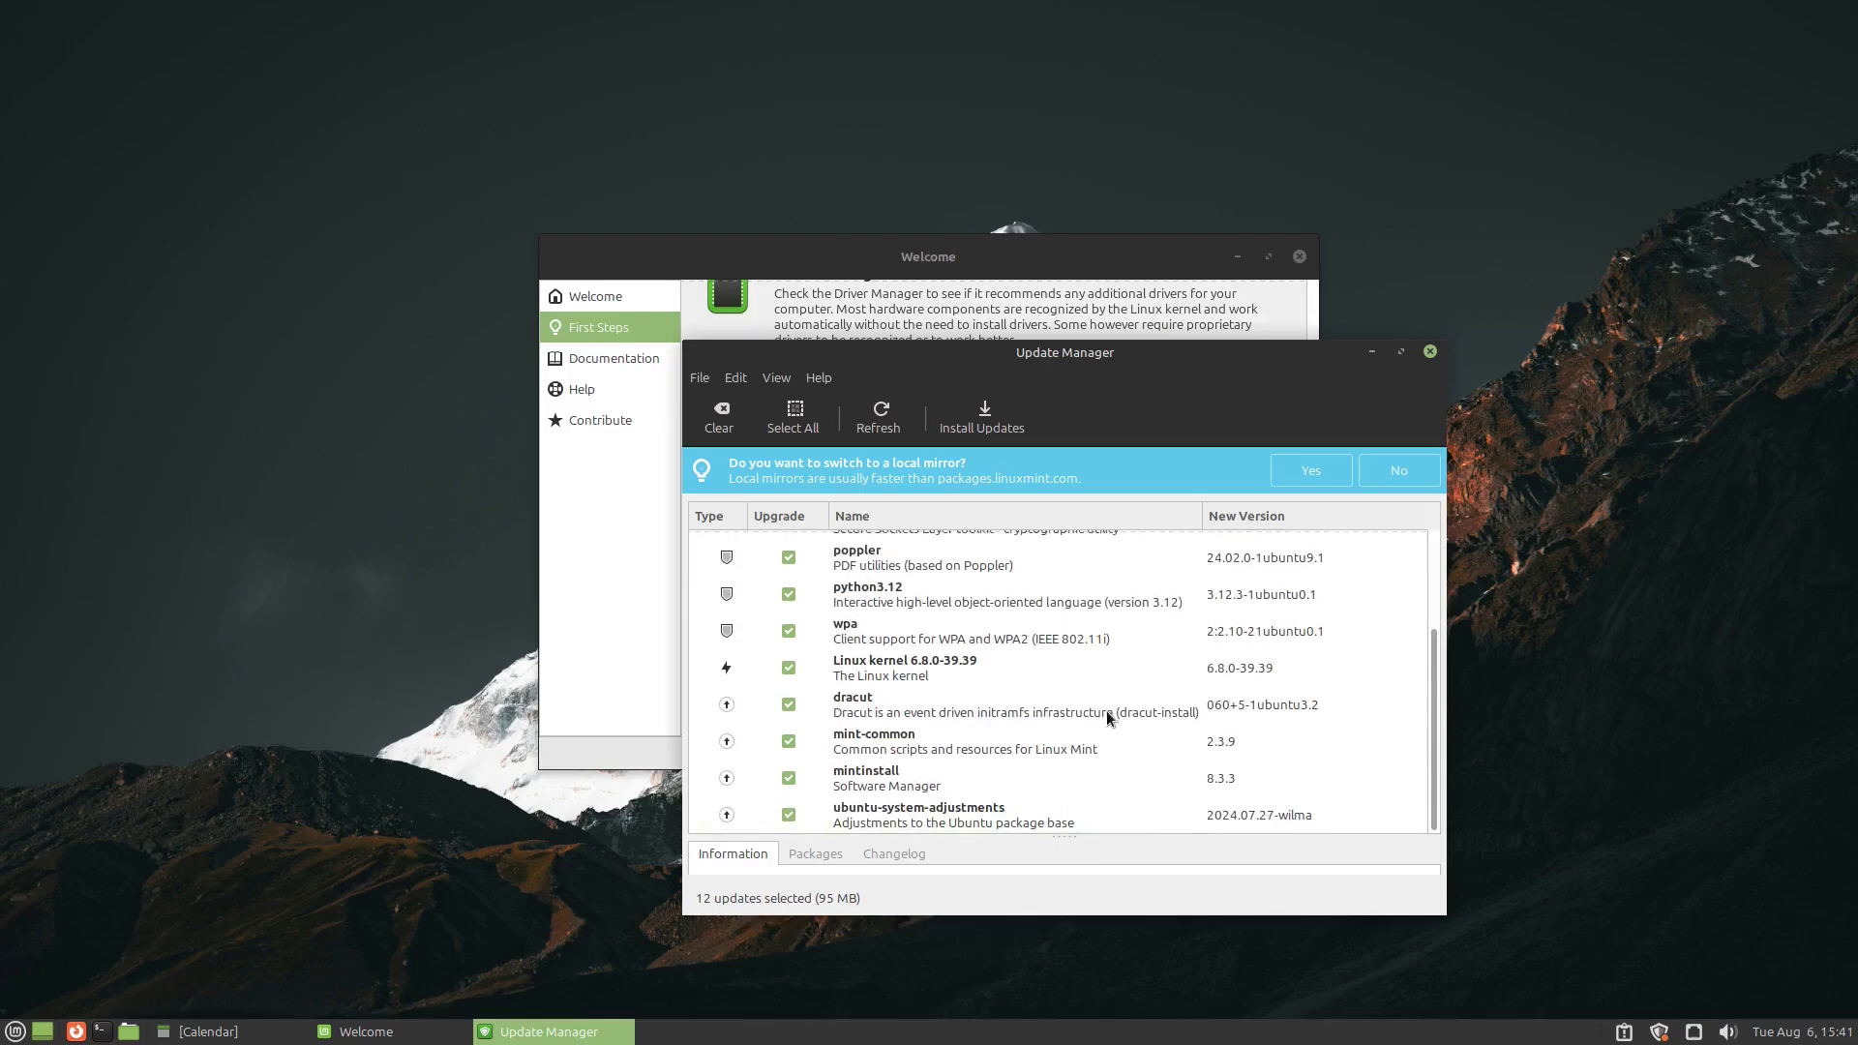
Step: Accept the local mirror, authenticate with the account password, and close Software Sources after reviewing it
left_click(1322, 480)
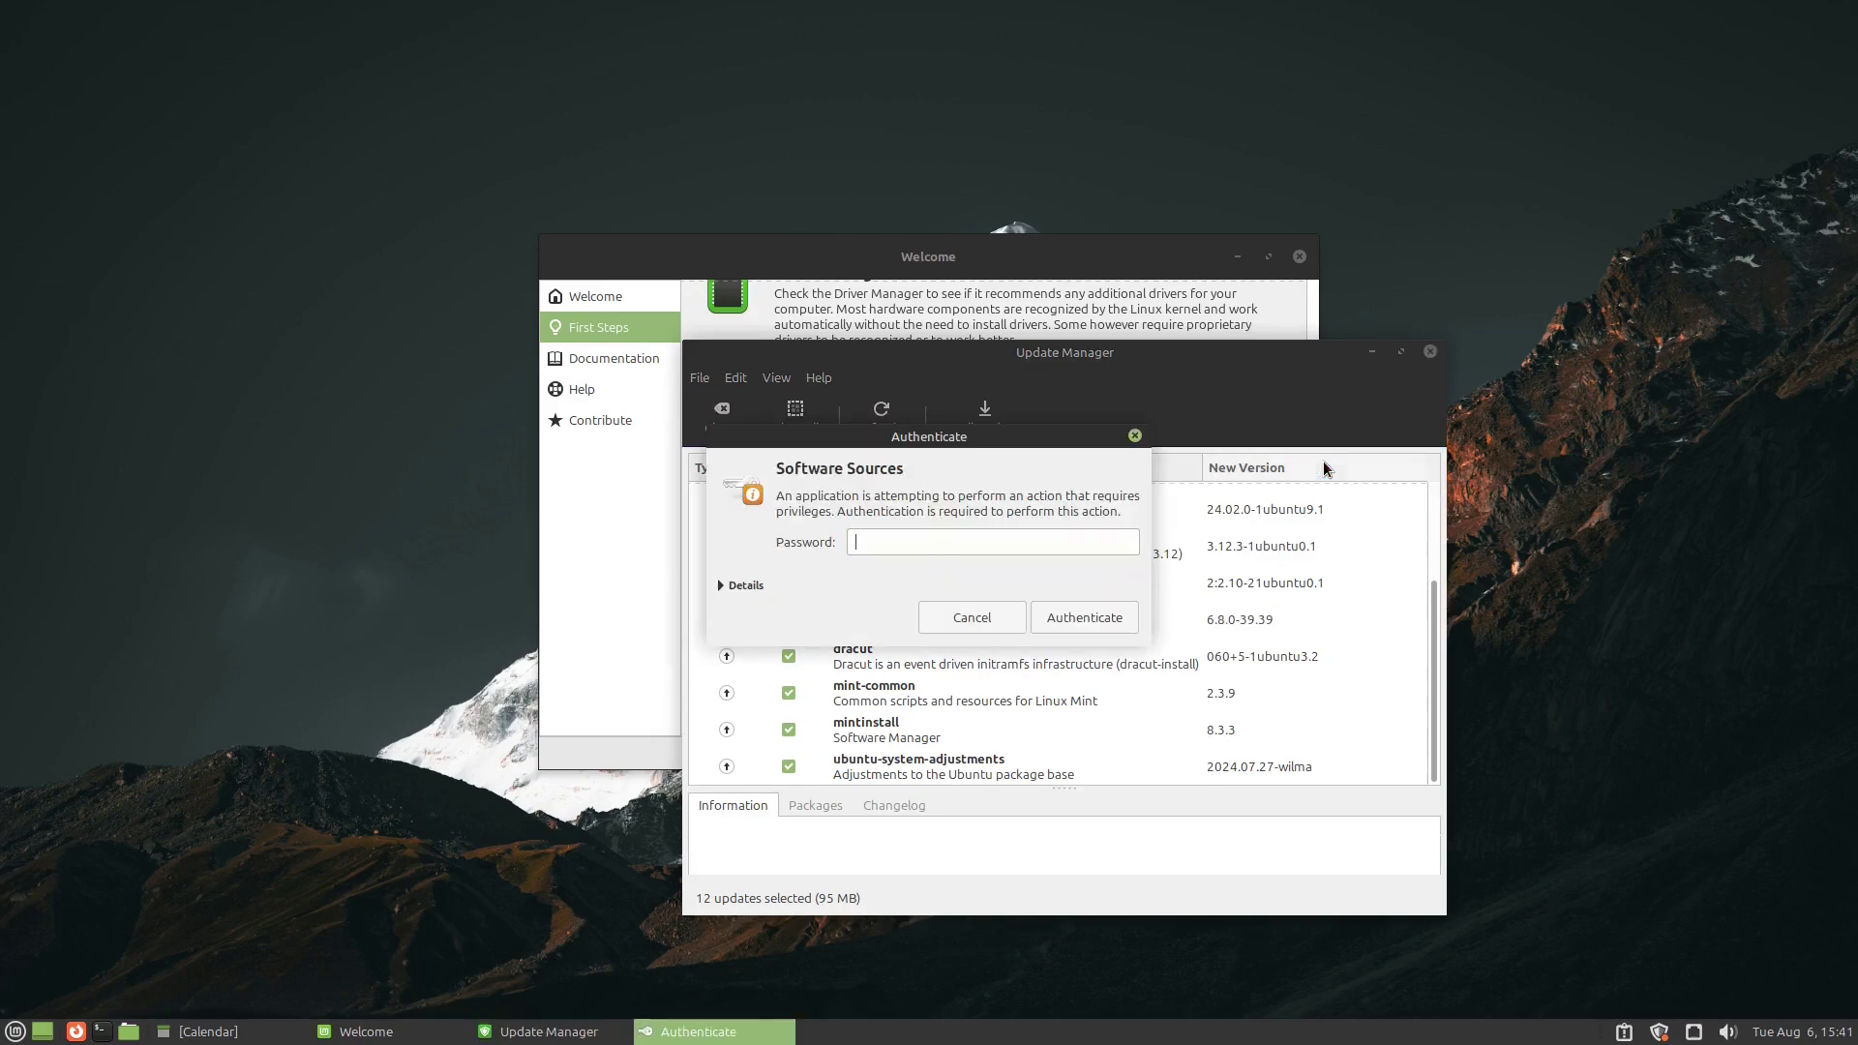
type("•••")
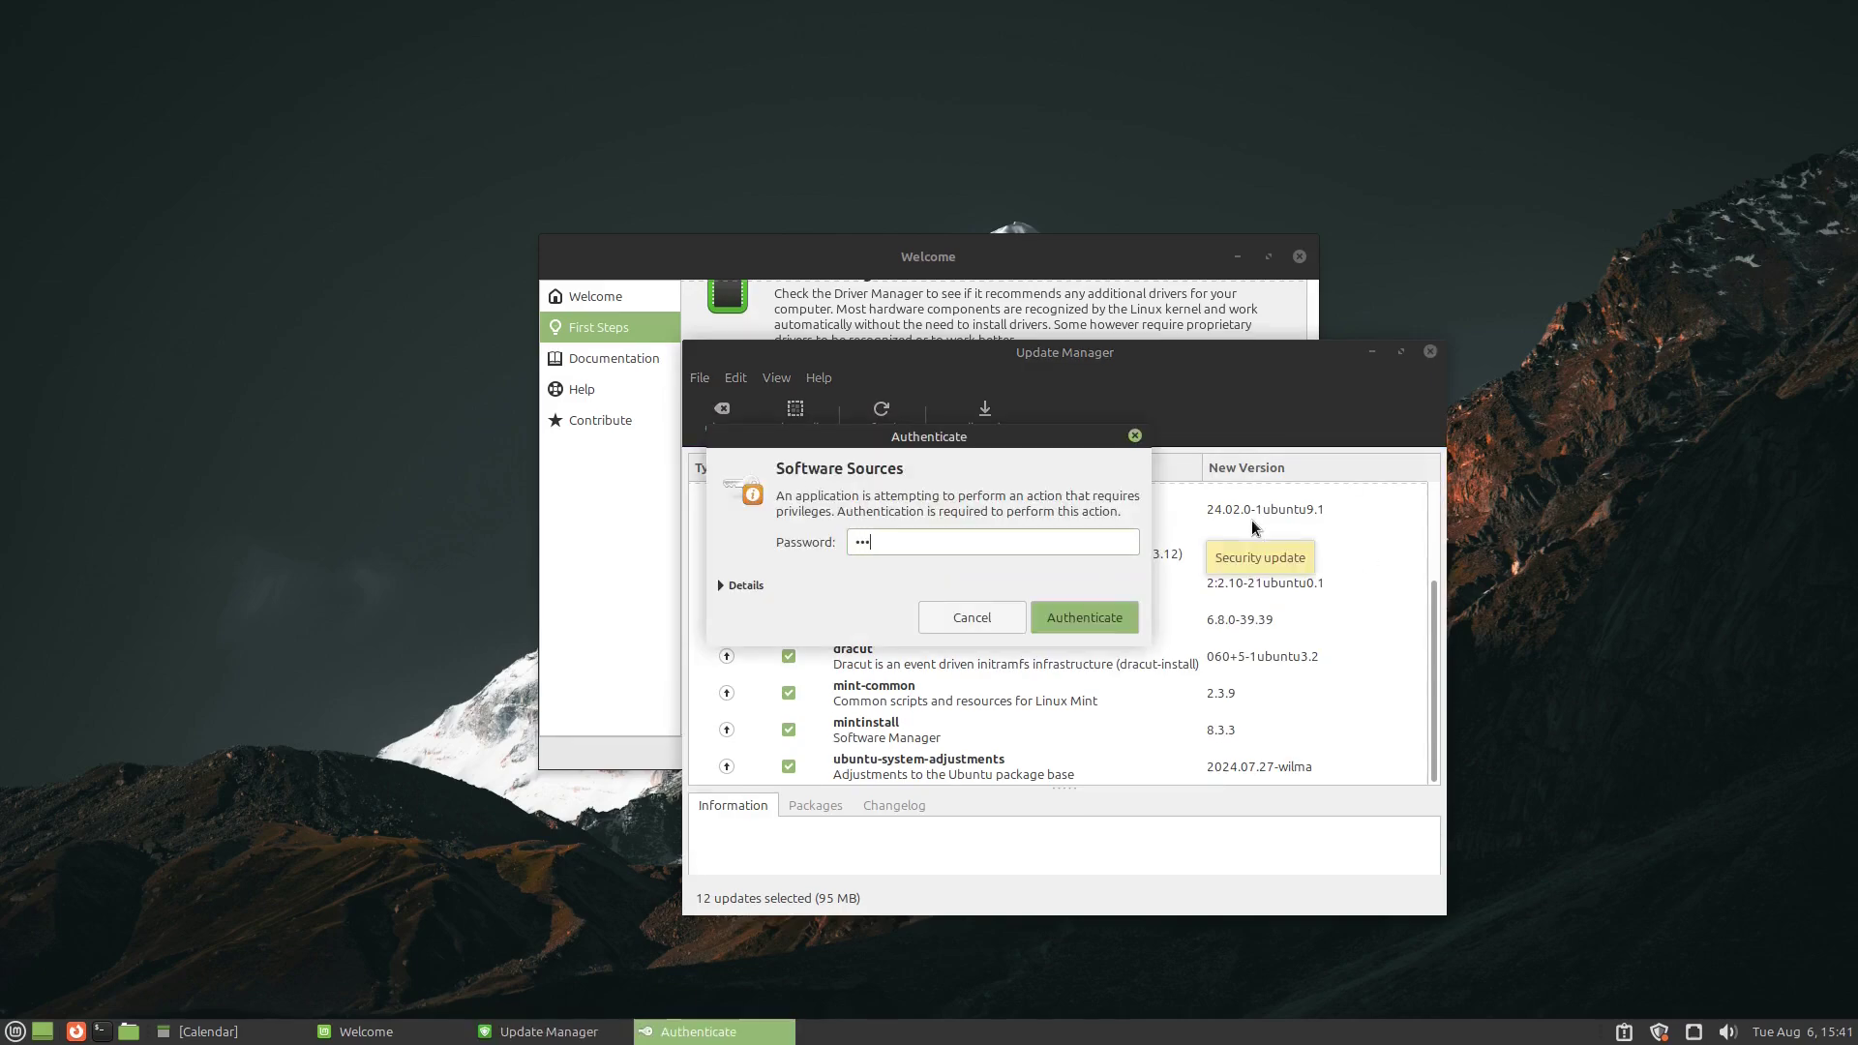
key("Return")
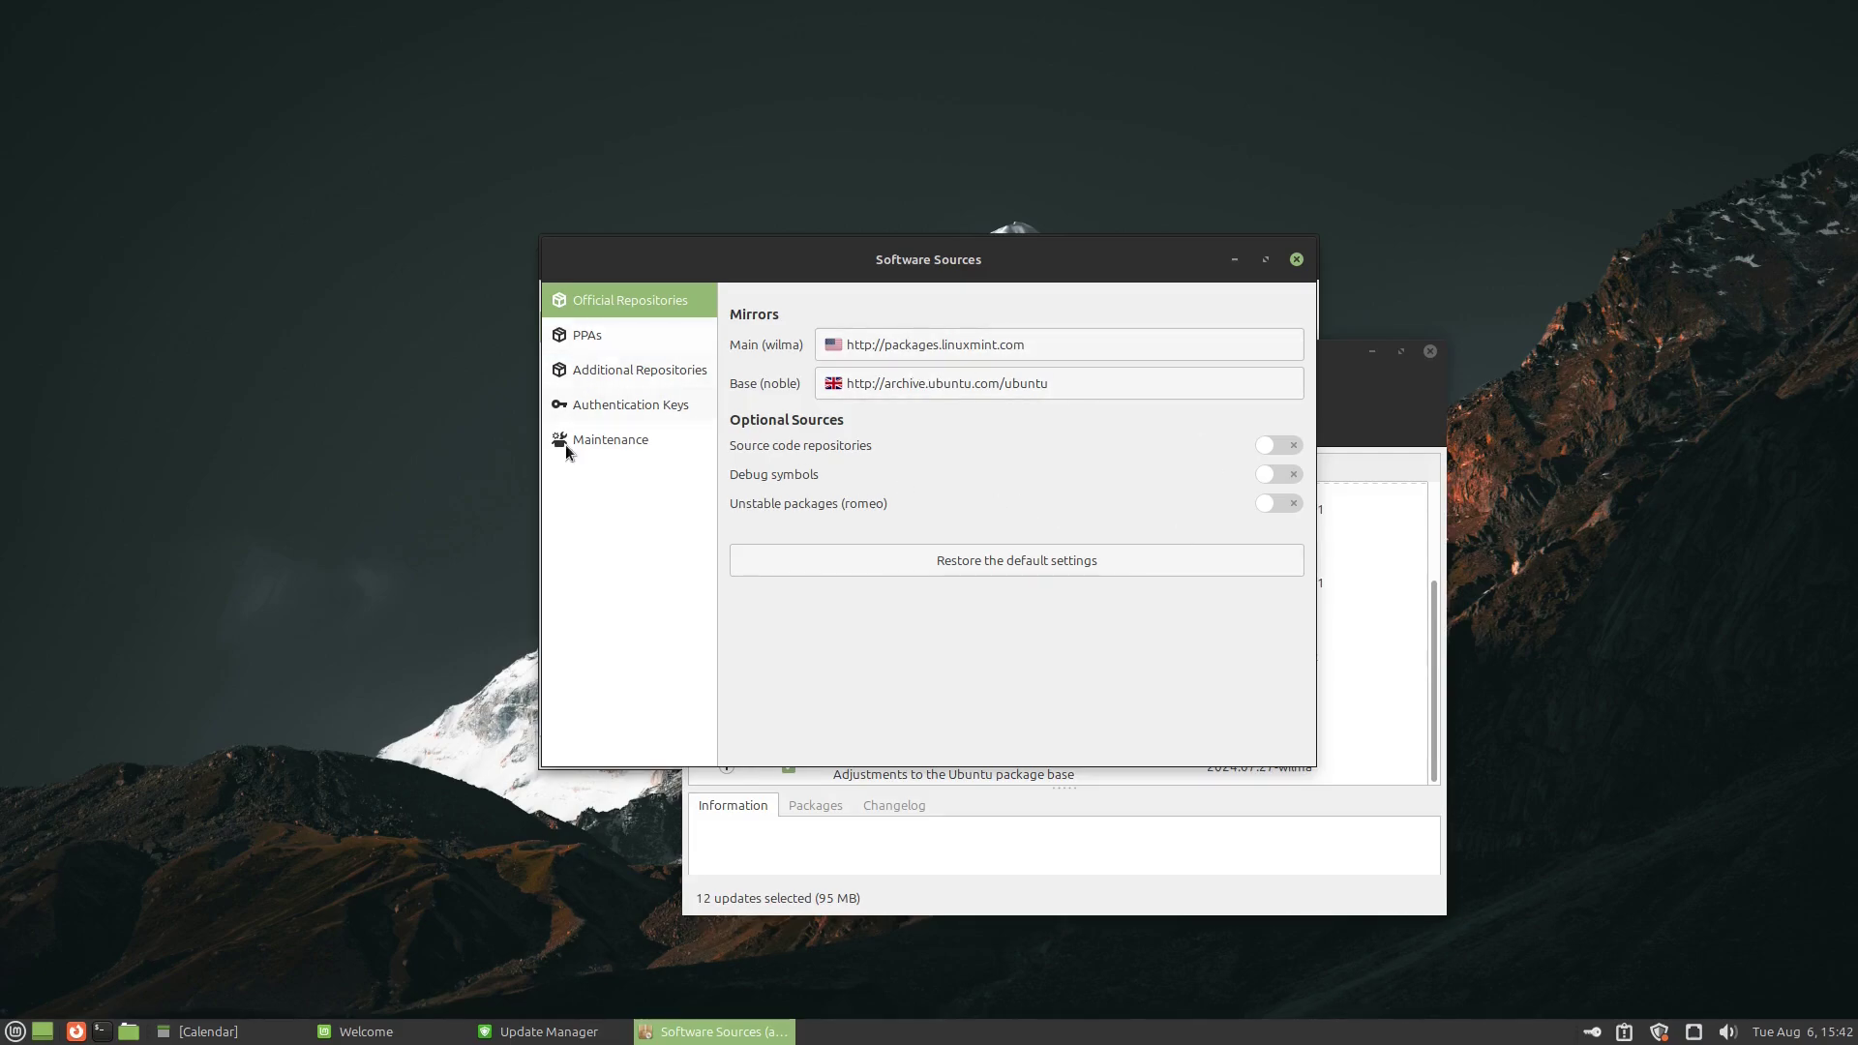
left_click(1297, 260)
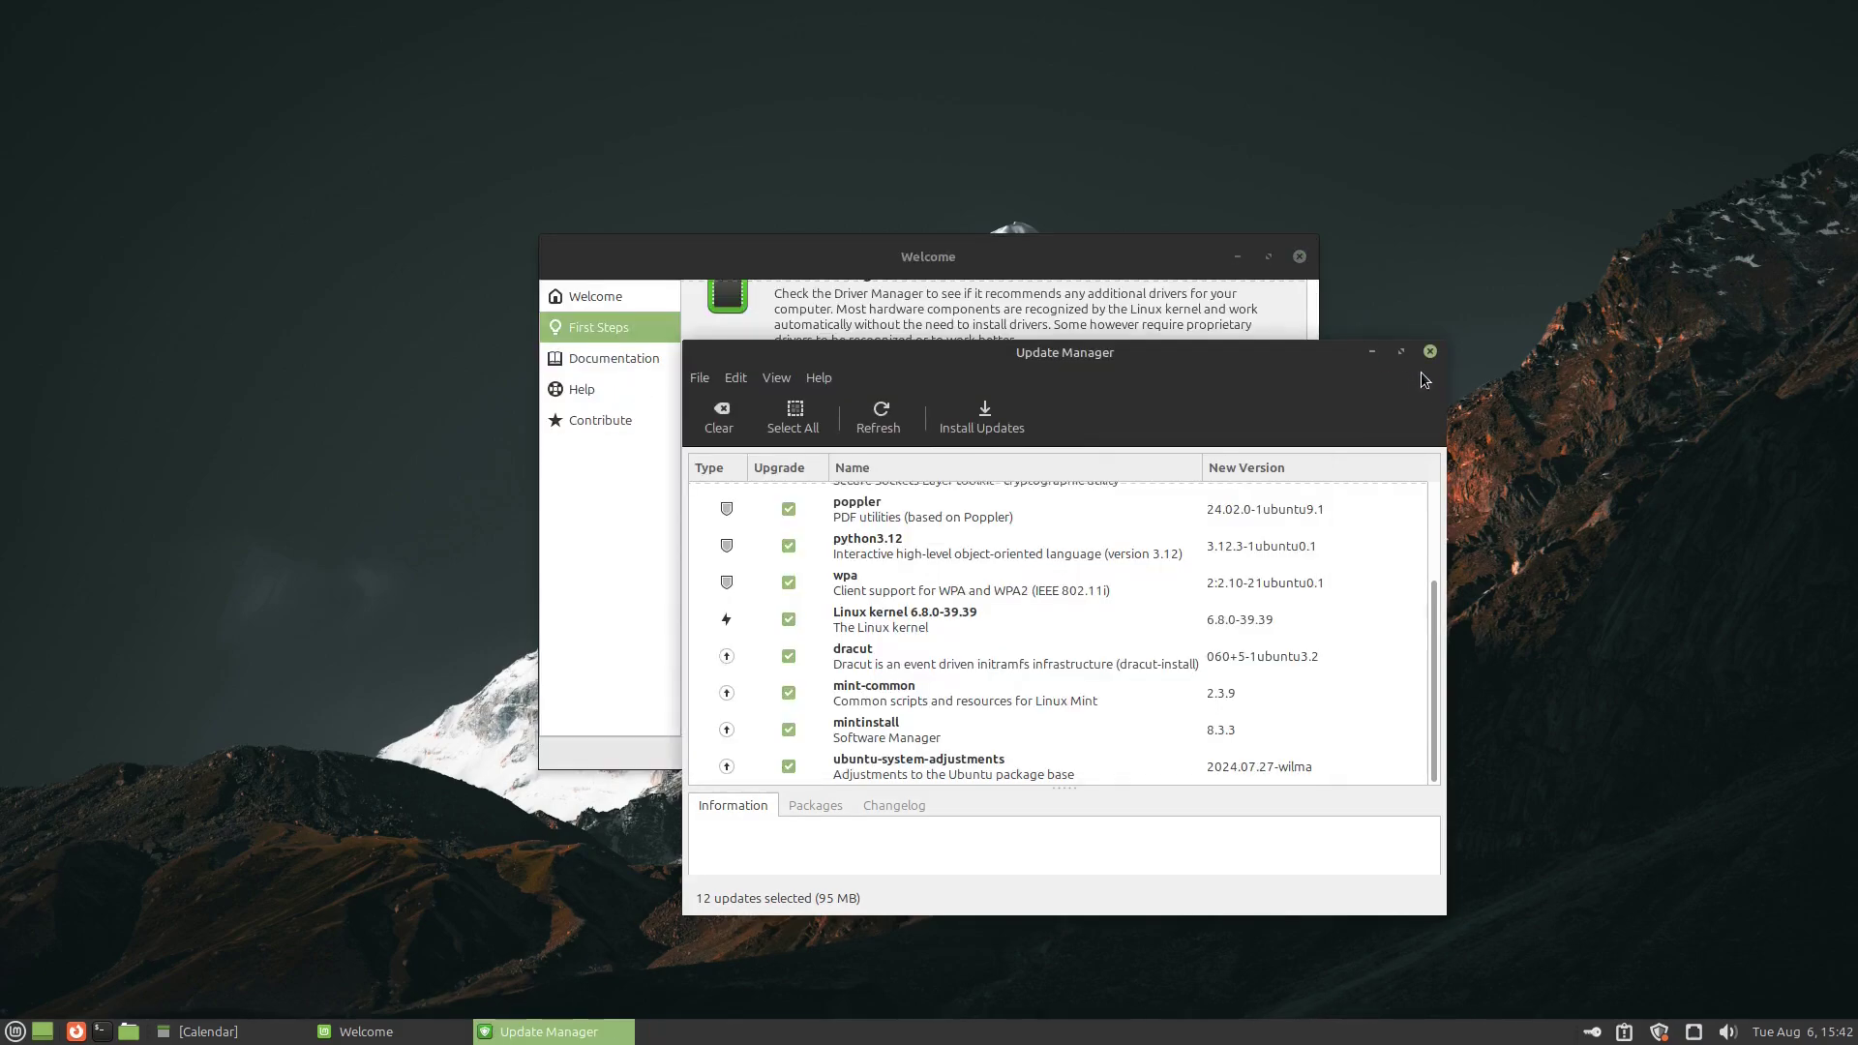
left_click(776, 378)
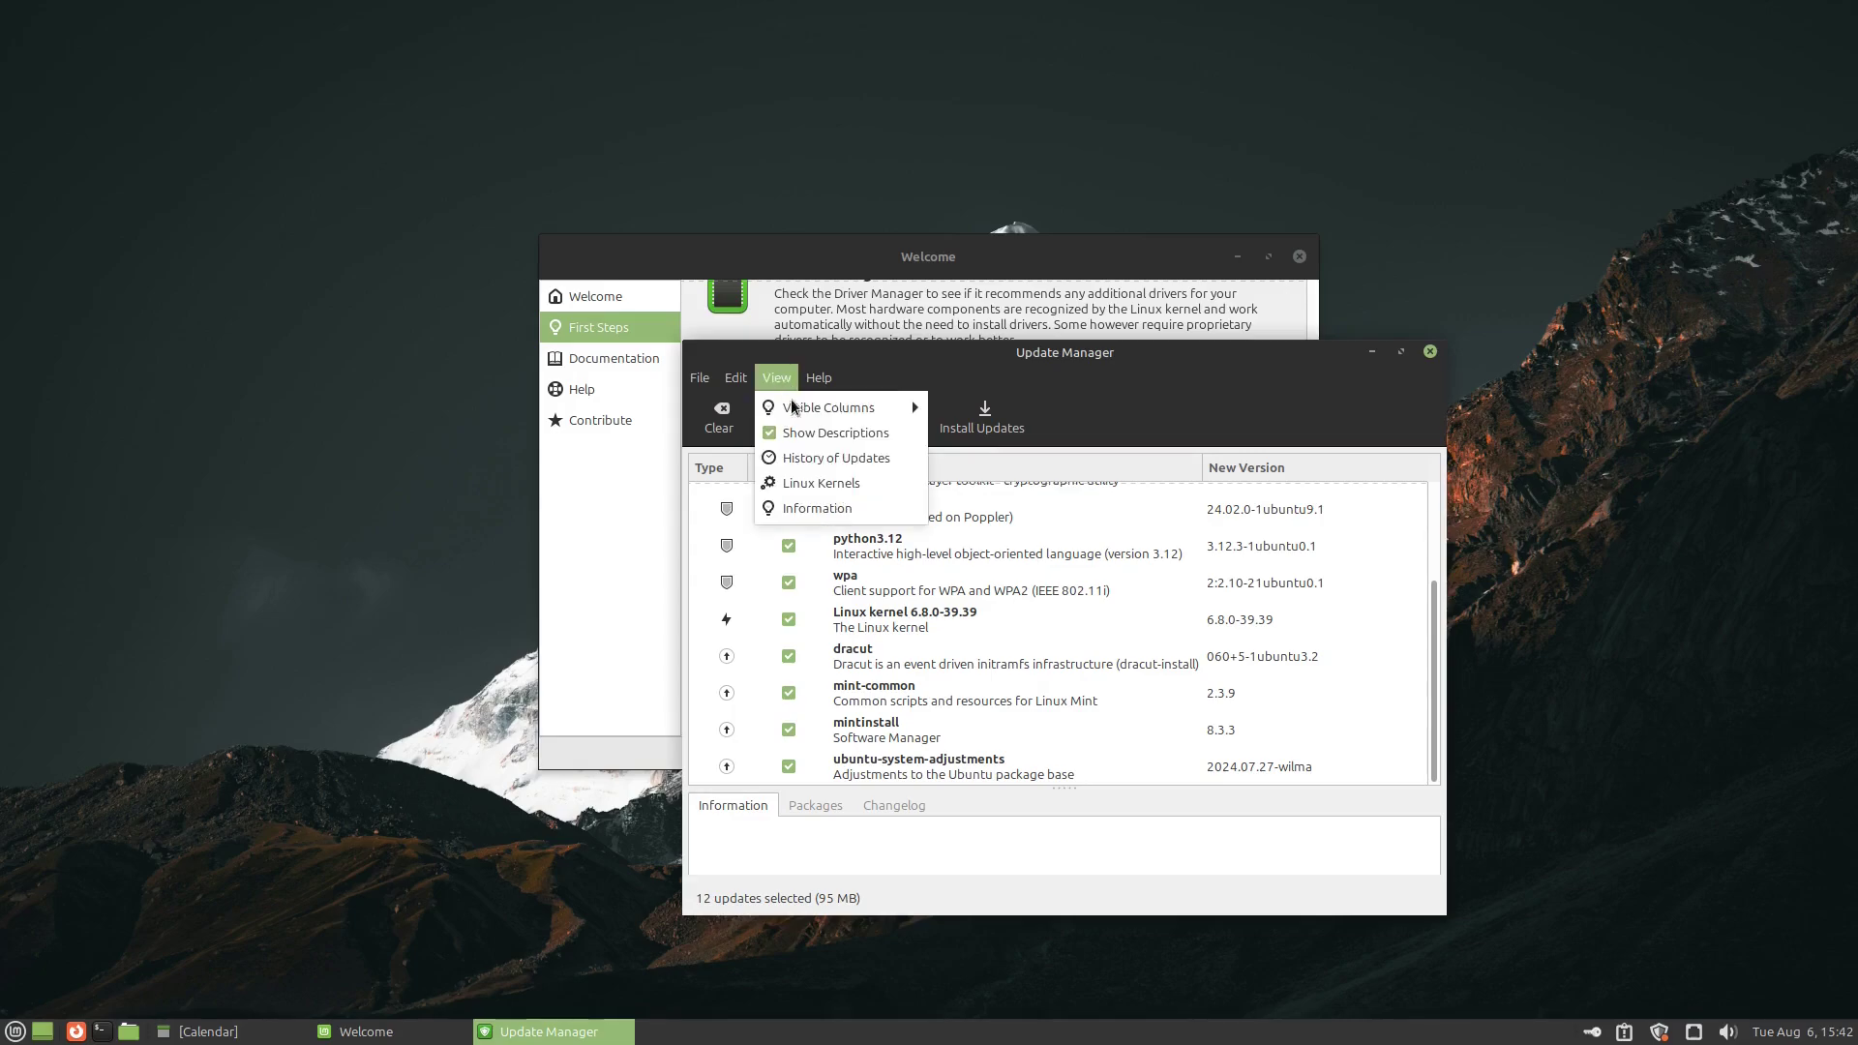
Step: Review the installed 6.8 Linux kernels past the caution notice, then close Kernels and Update Manager
left_click(807, 486)
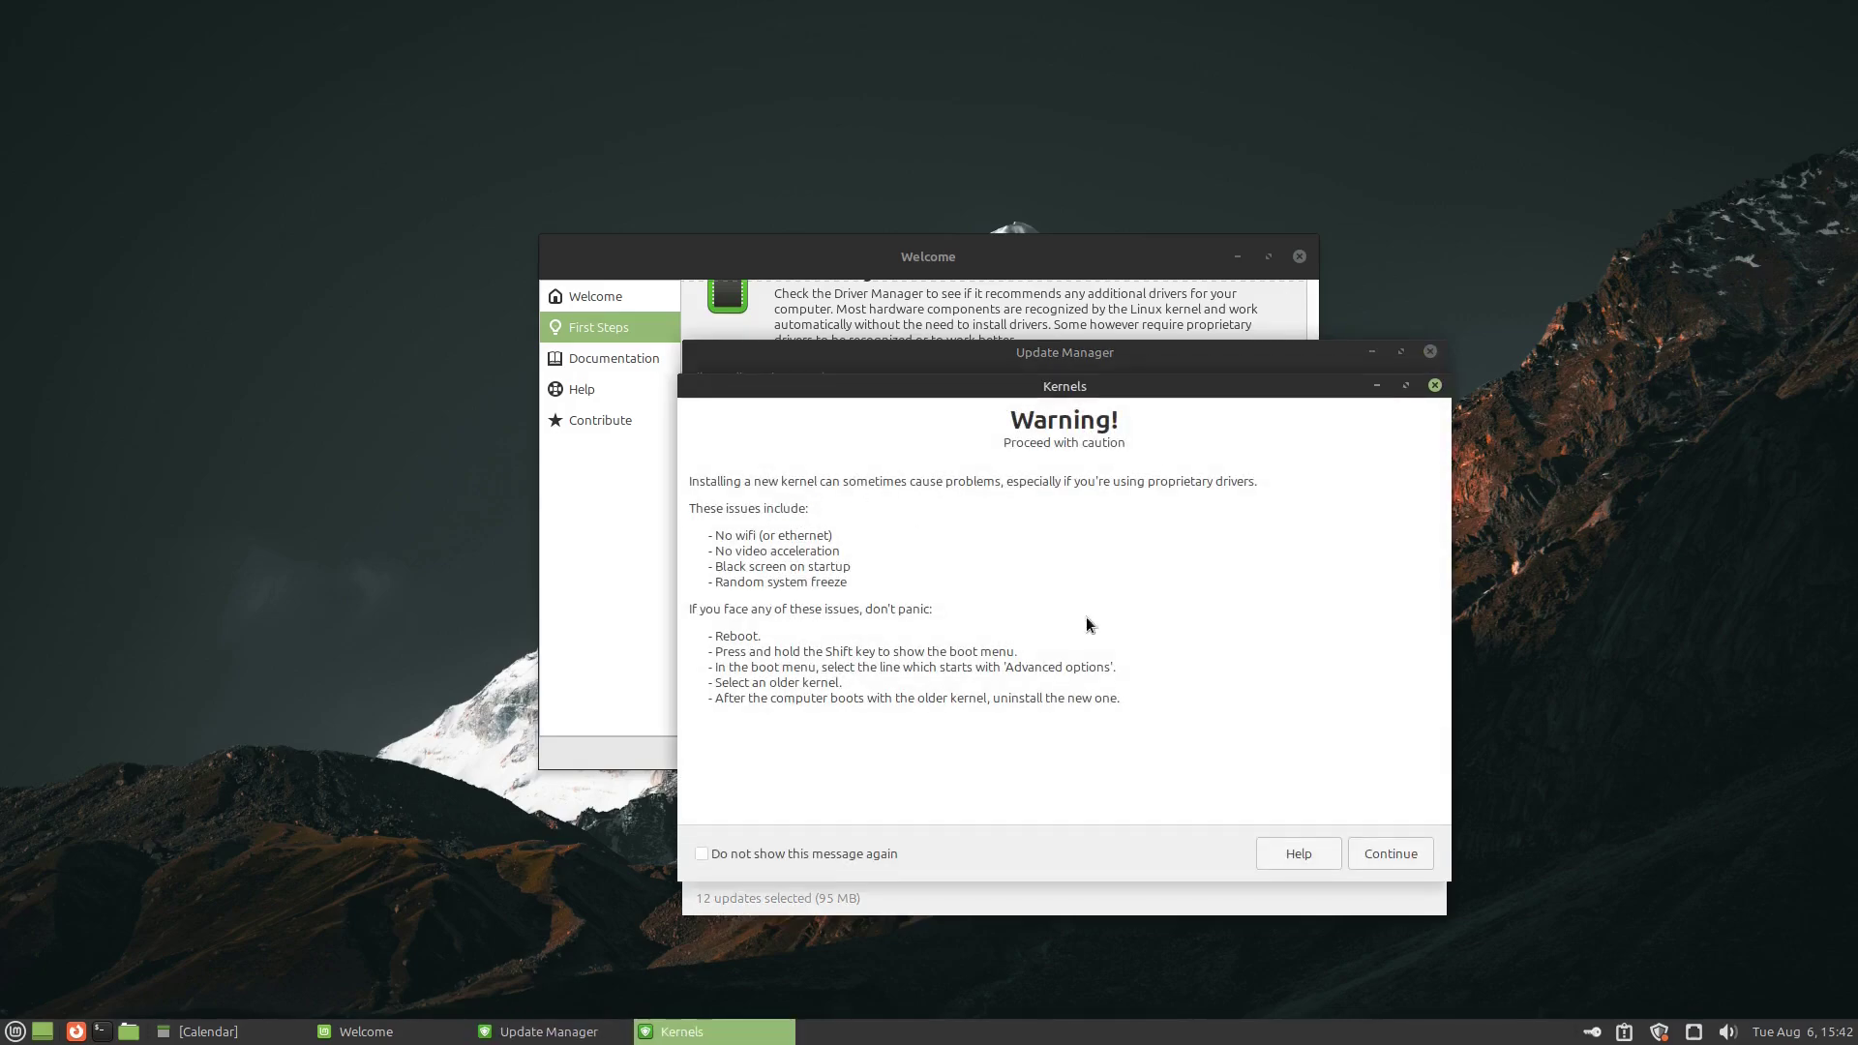
left_click(1390, 854)
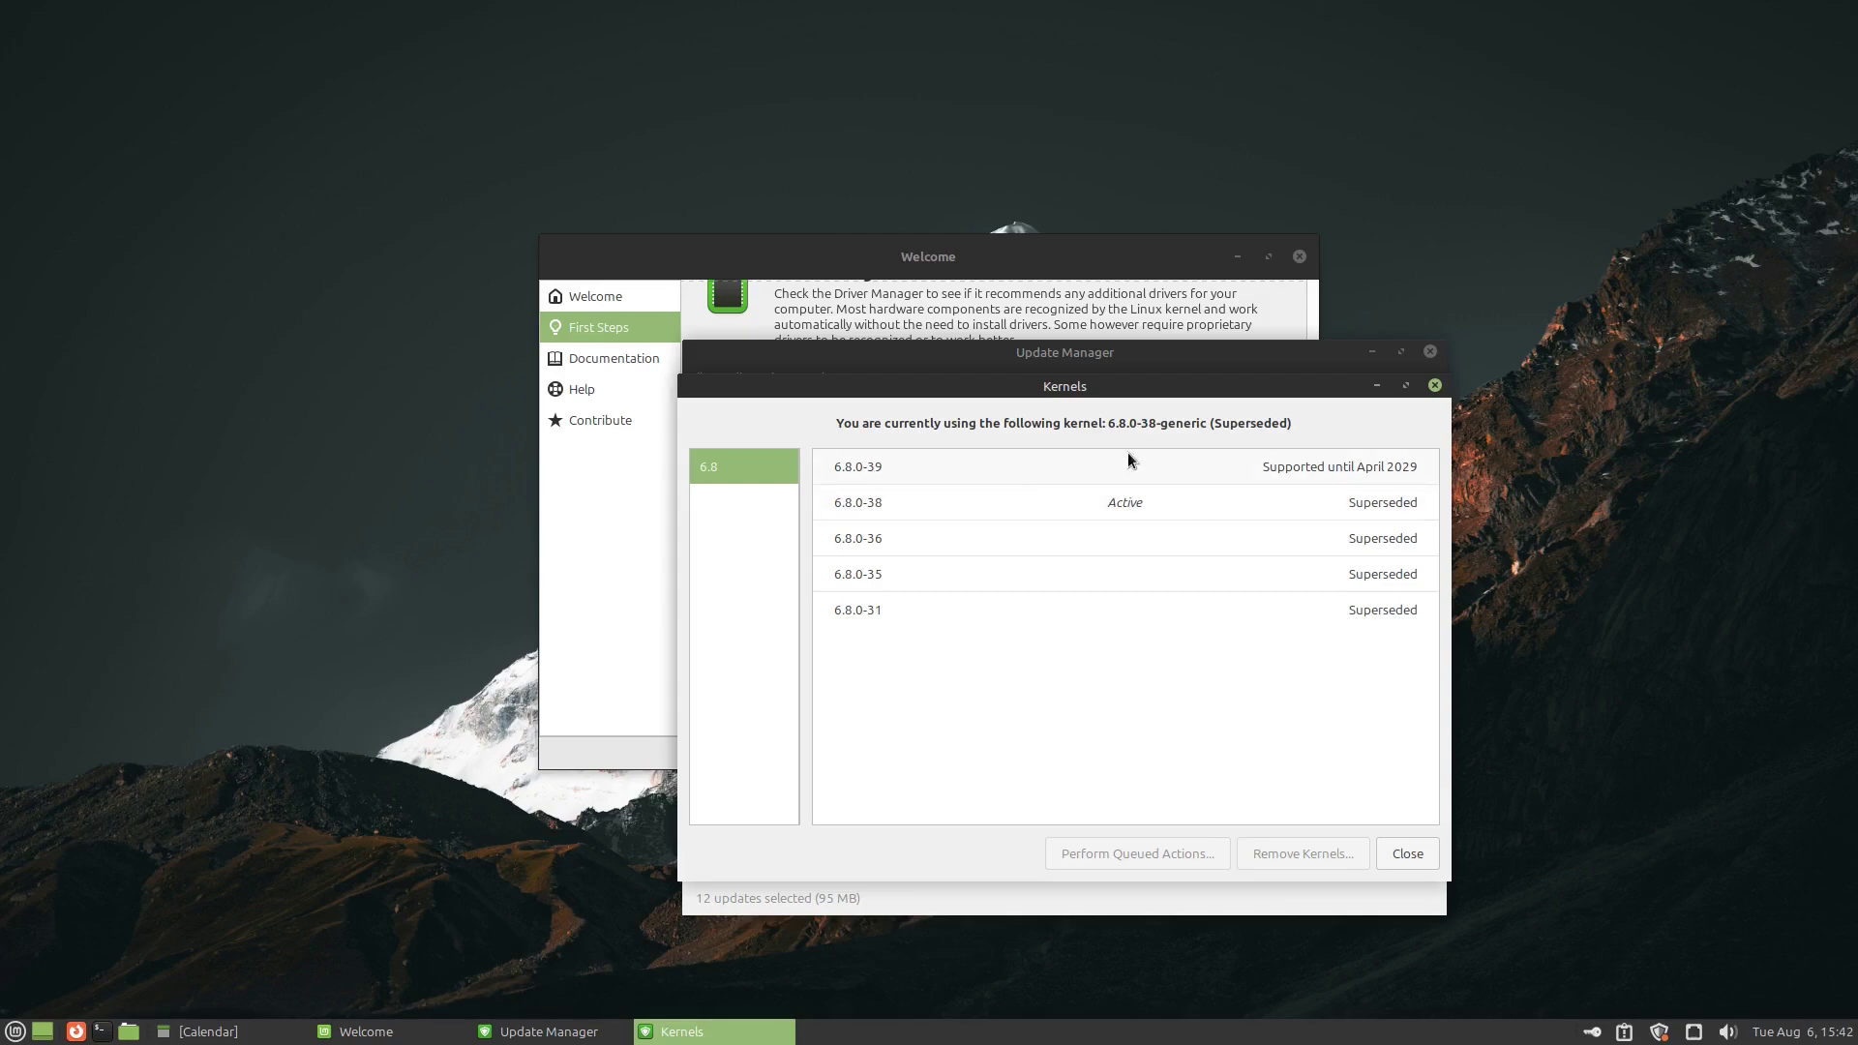
left_click(1434, 385)
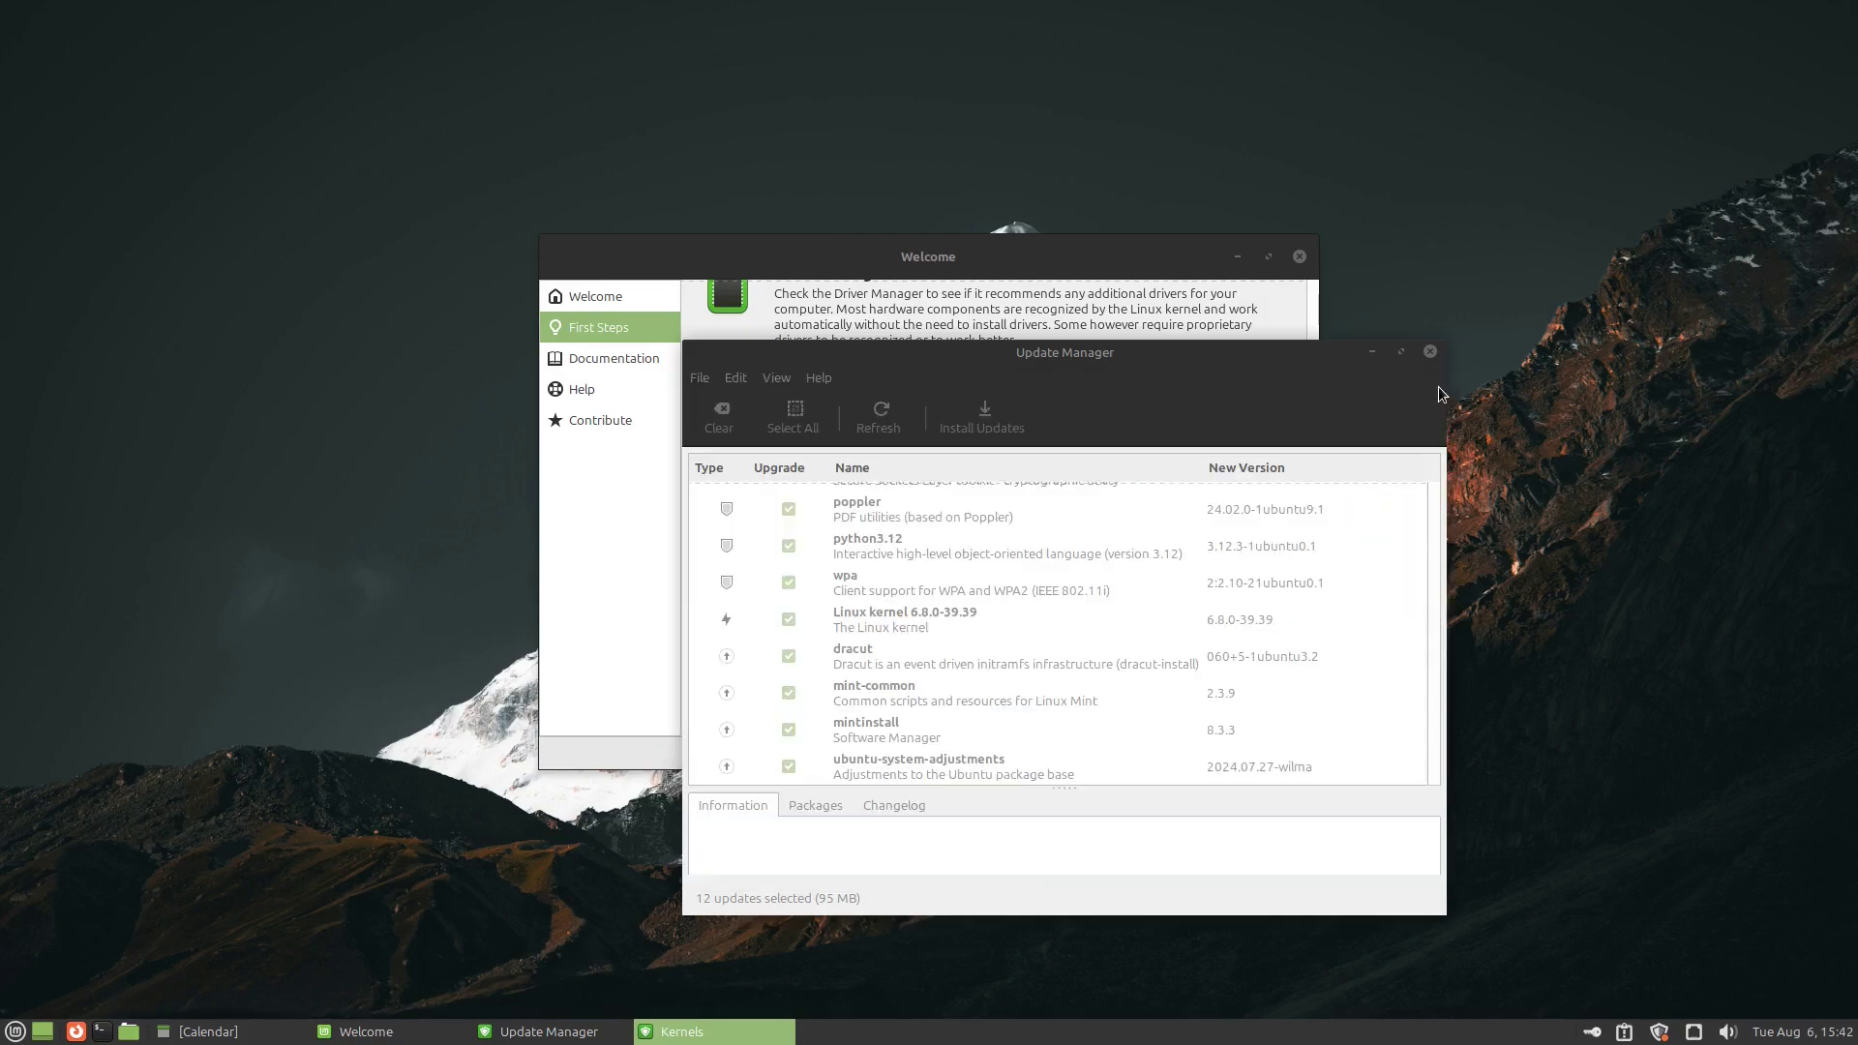
scroll(1016, 581, "up", 3)
scroll(1003, 569, "down", 3)
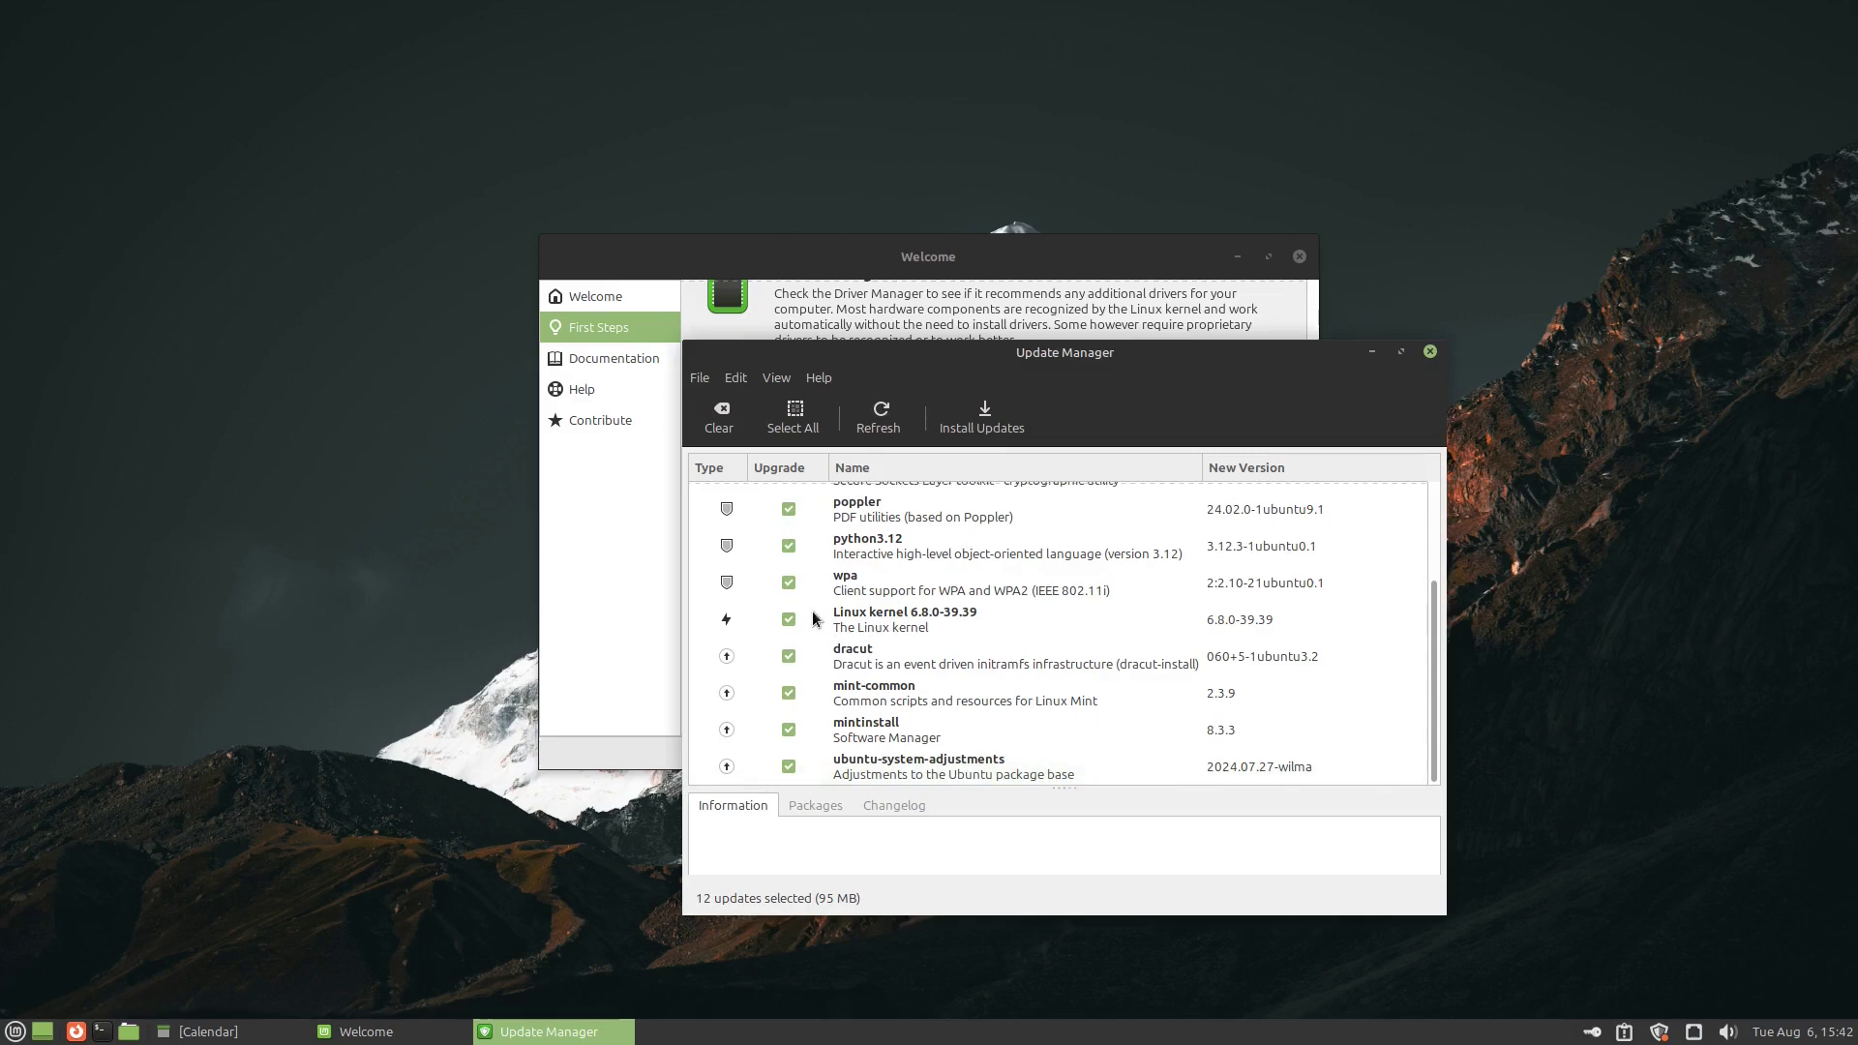
scroll(1174, 682, "up", 3)
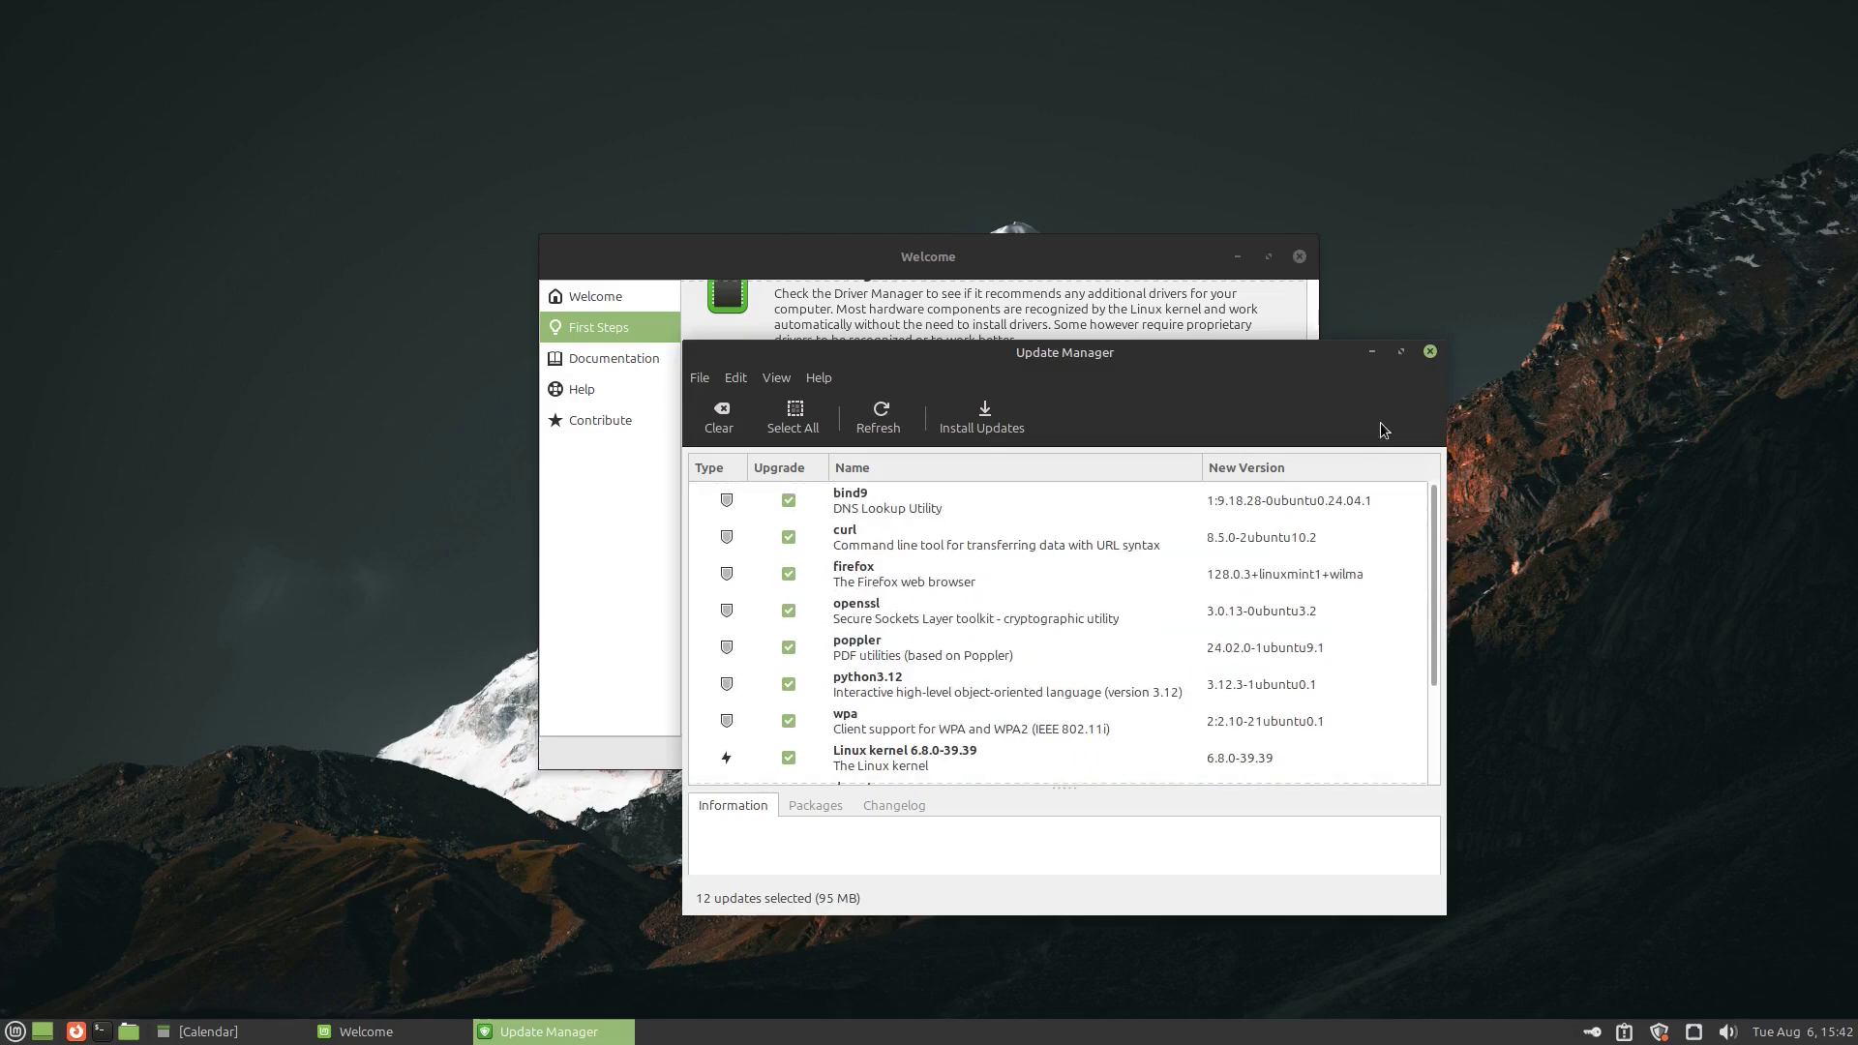
left_click(1429, 351)
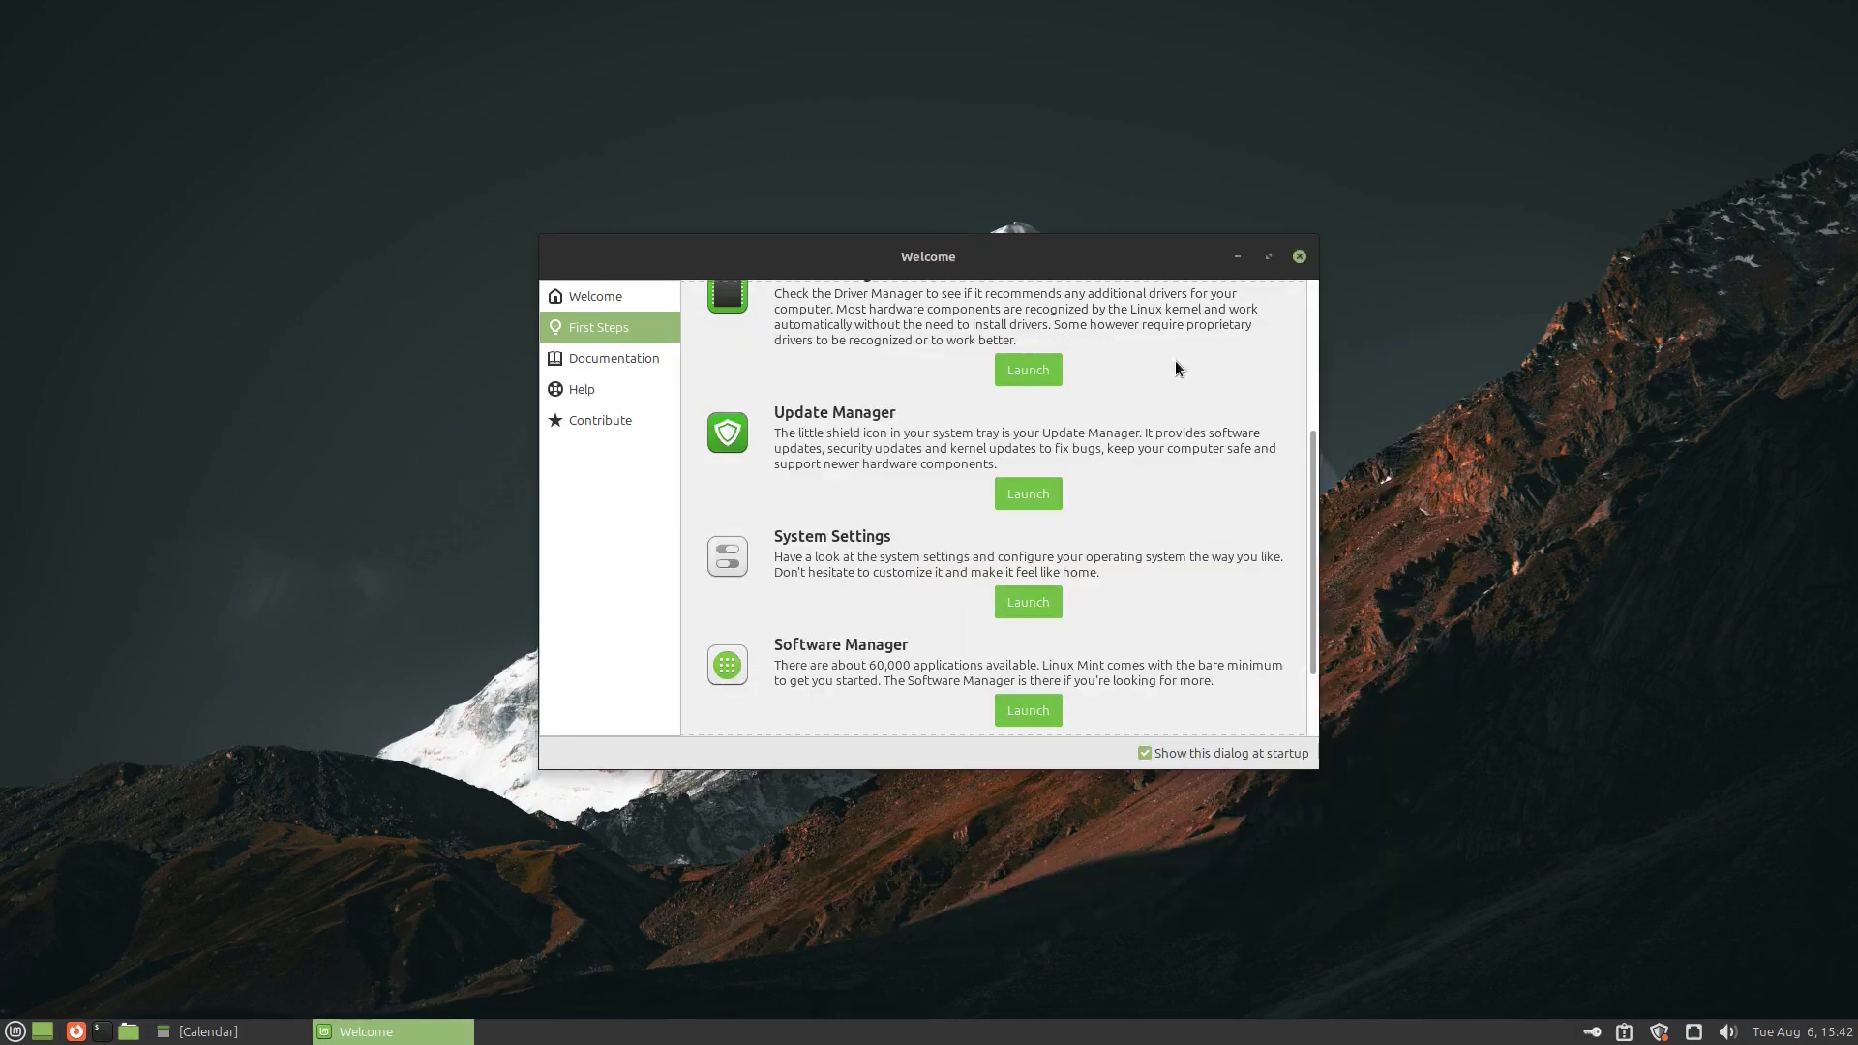
Step: List Software Manager's installed applications, including Evolution and Gnome-calendar, then close it
scroll(1181, 414, "down", 2)
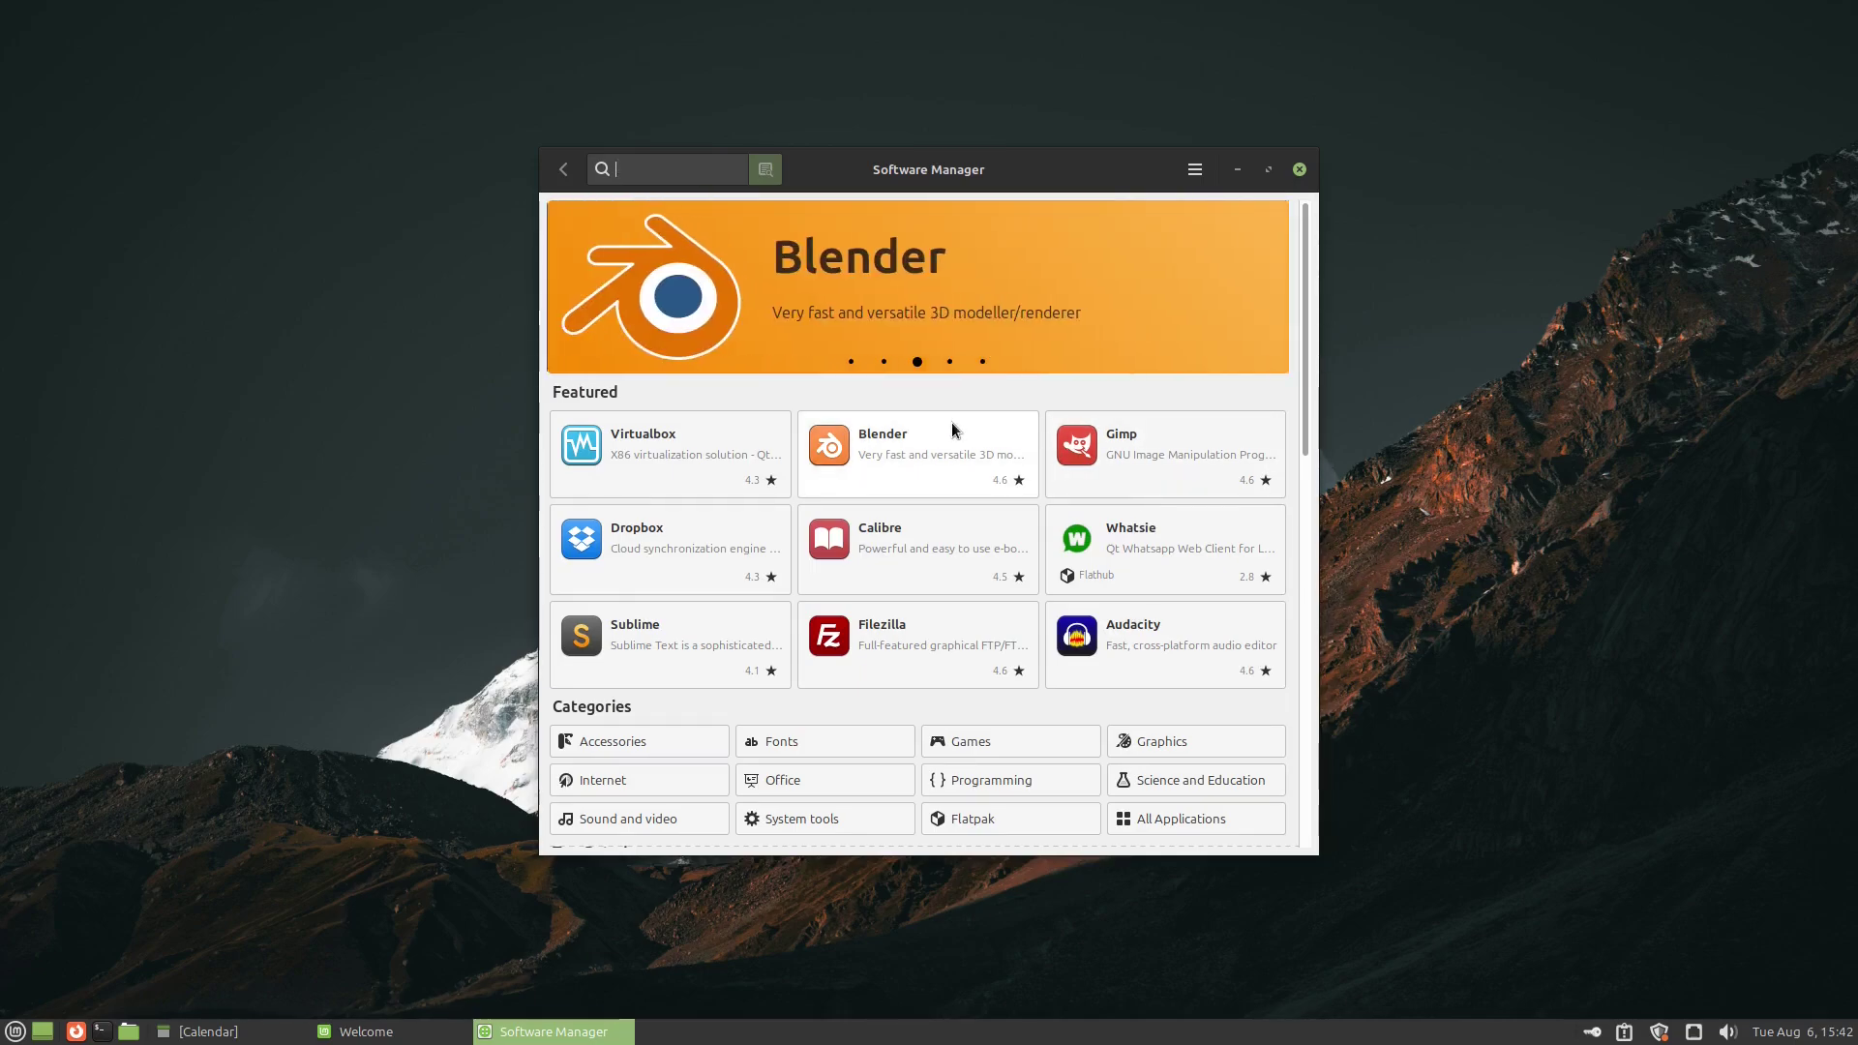
scroll(950, 426, "down", 5)
scroll(951, 426, "up", 5)
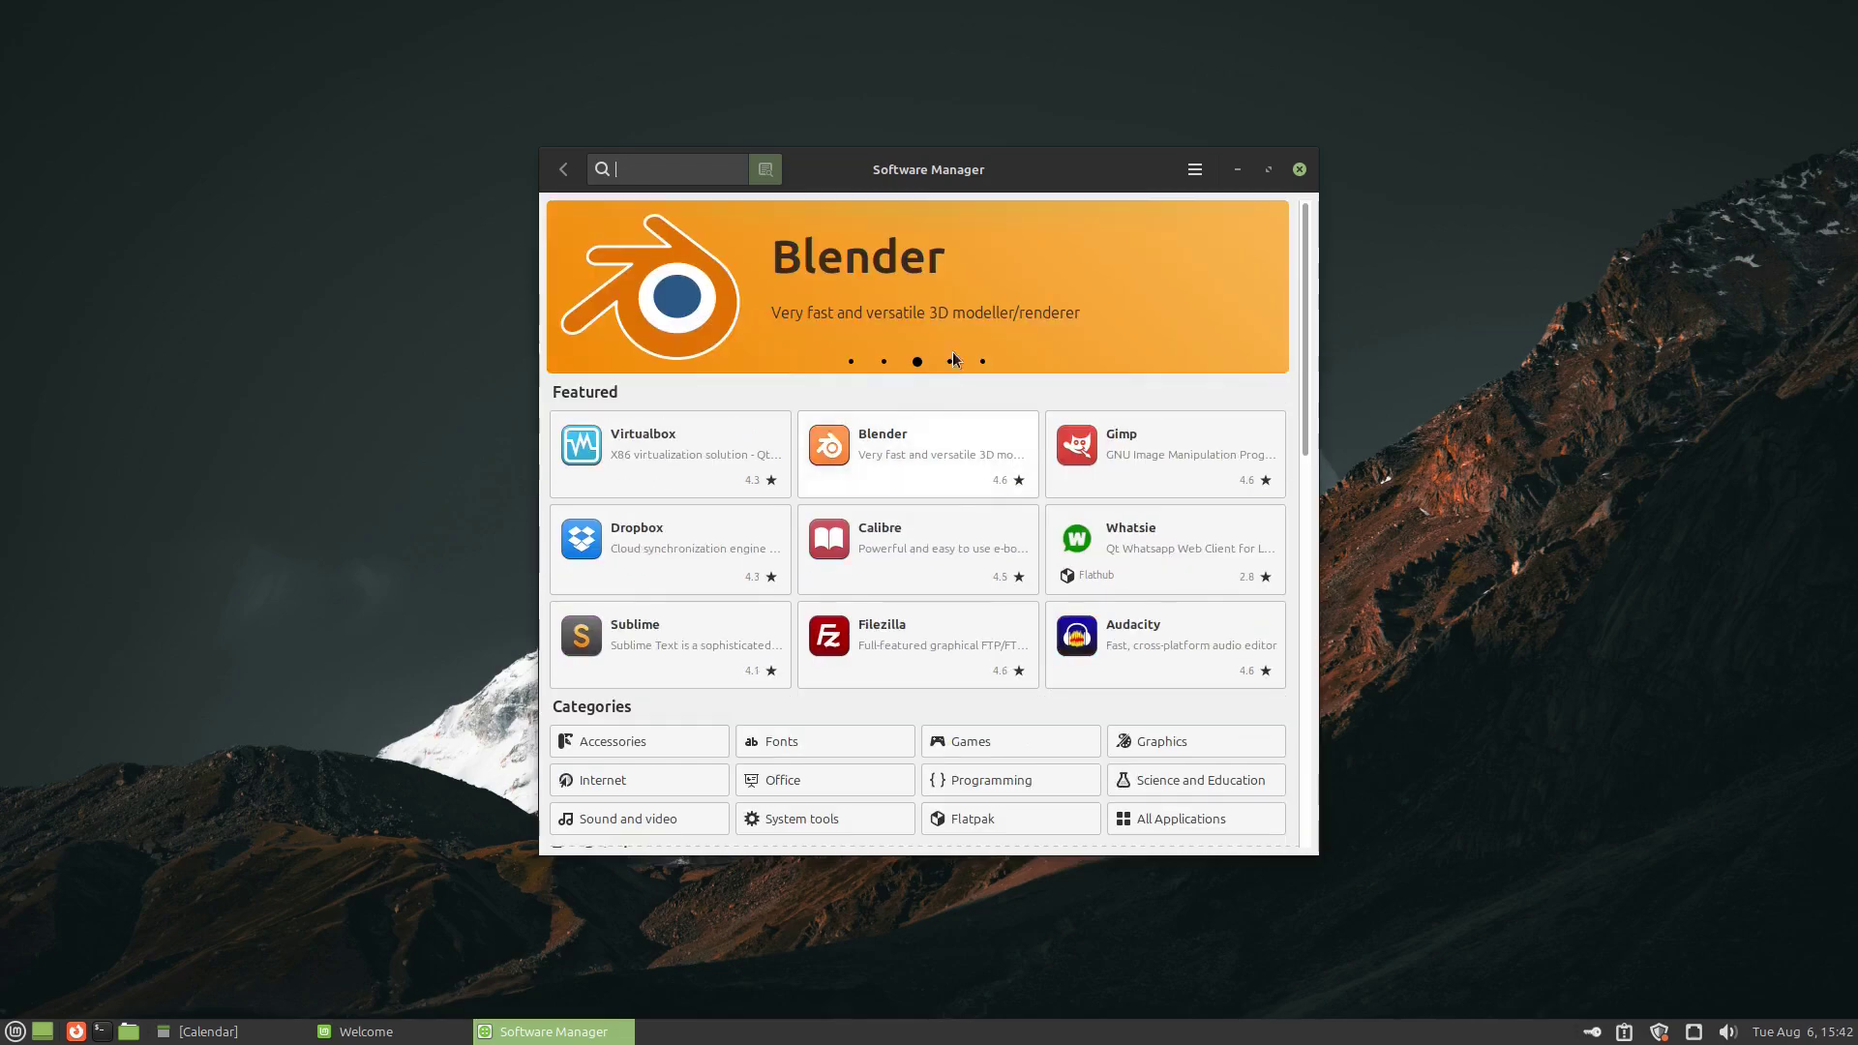
left_click(1195, 170)
left_click(1263, 191)
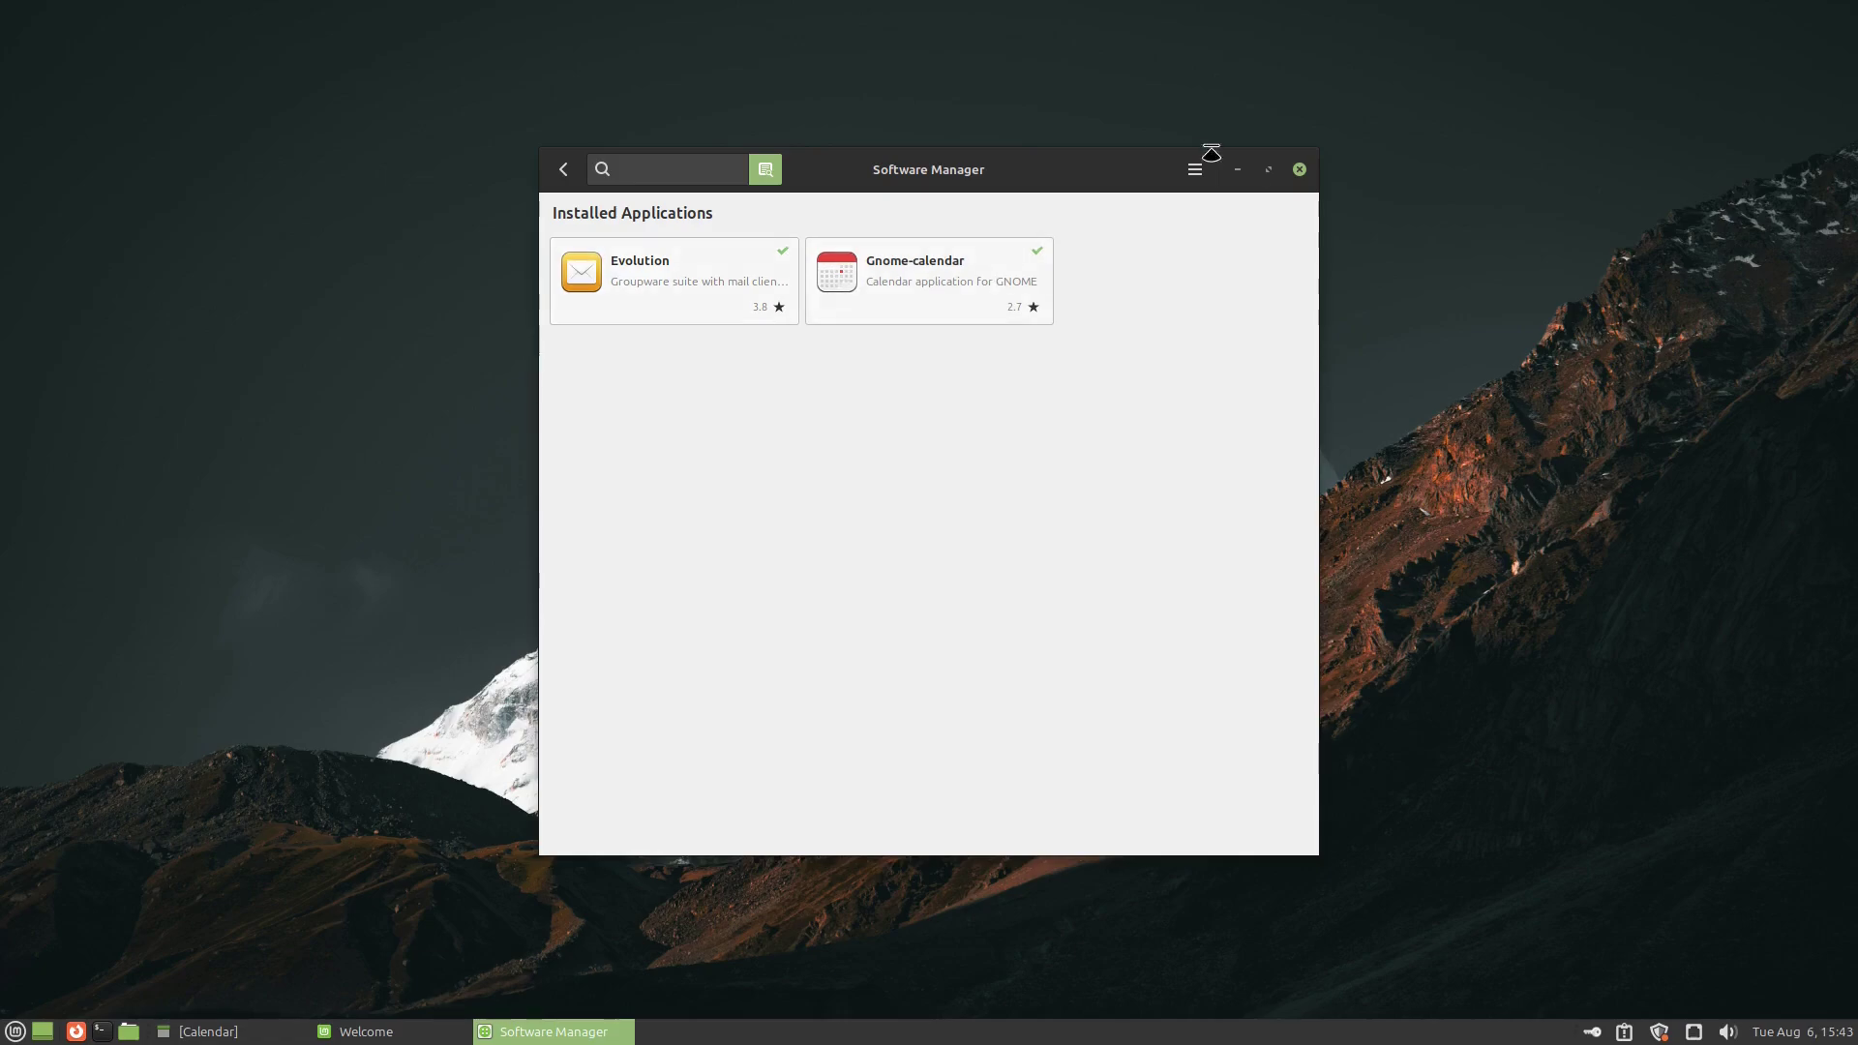
left_click(1299, 169)
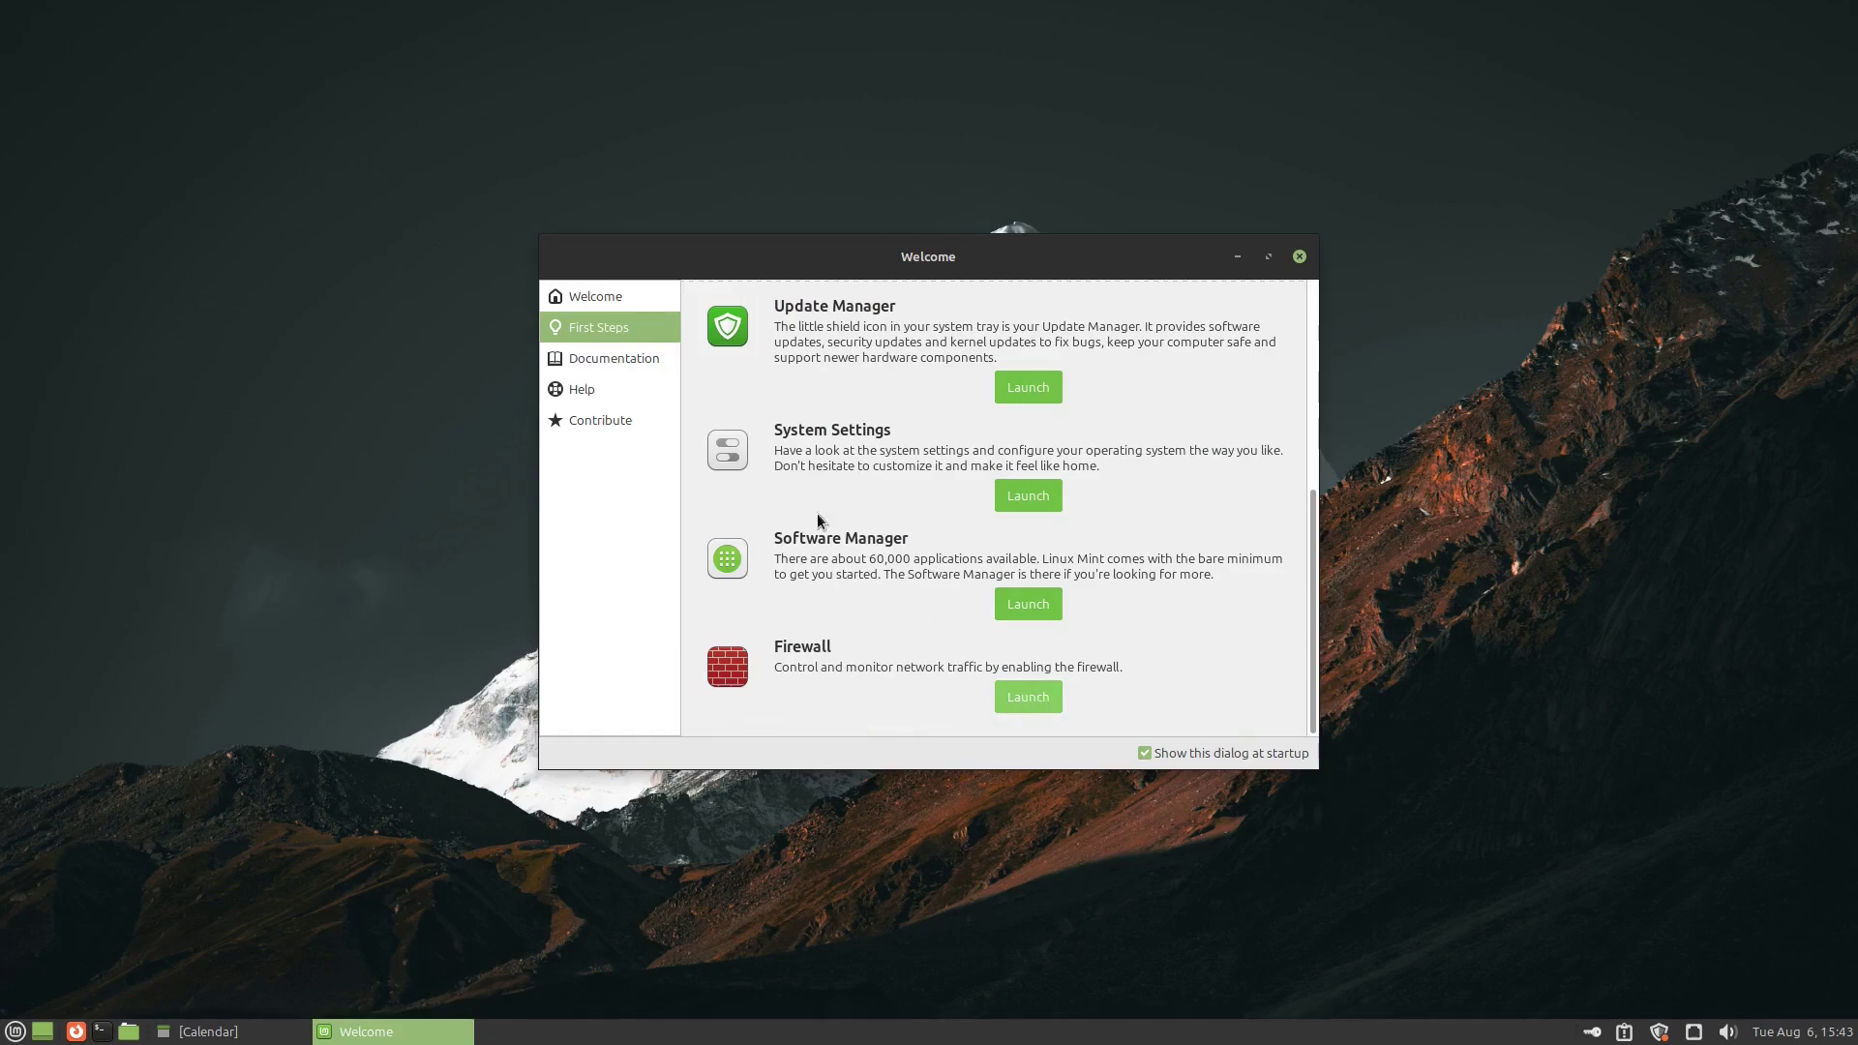
Step: Browse Welcome's Documentation, Help and Contribute pages, close it, and launch Control Center from the menu
left_click(624, 358)
left_click(605, 391)
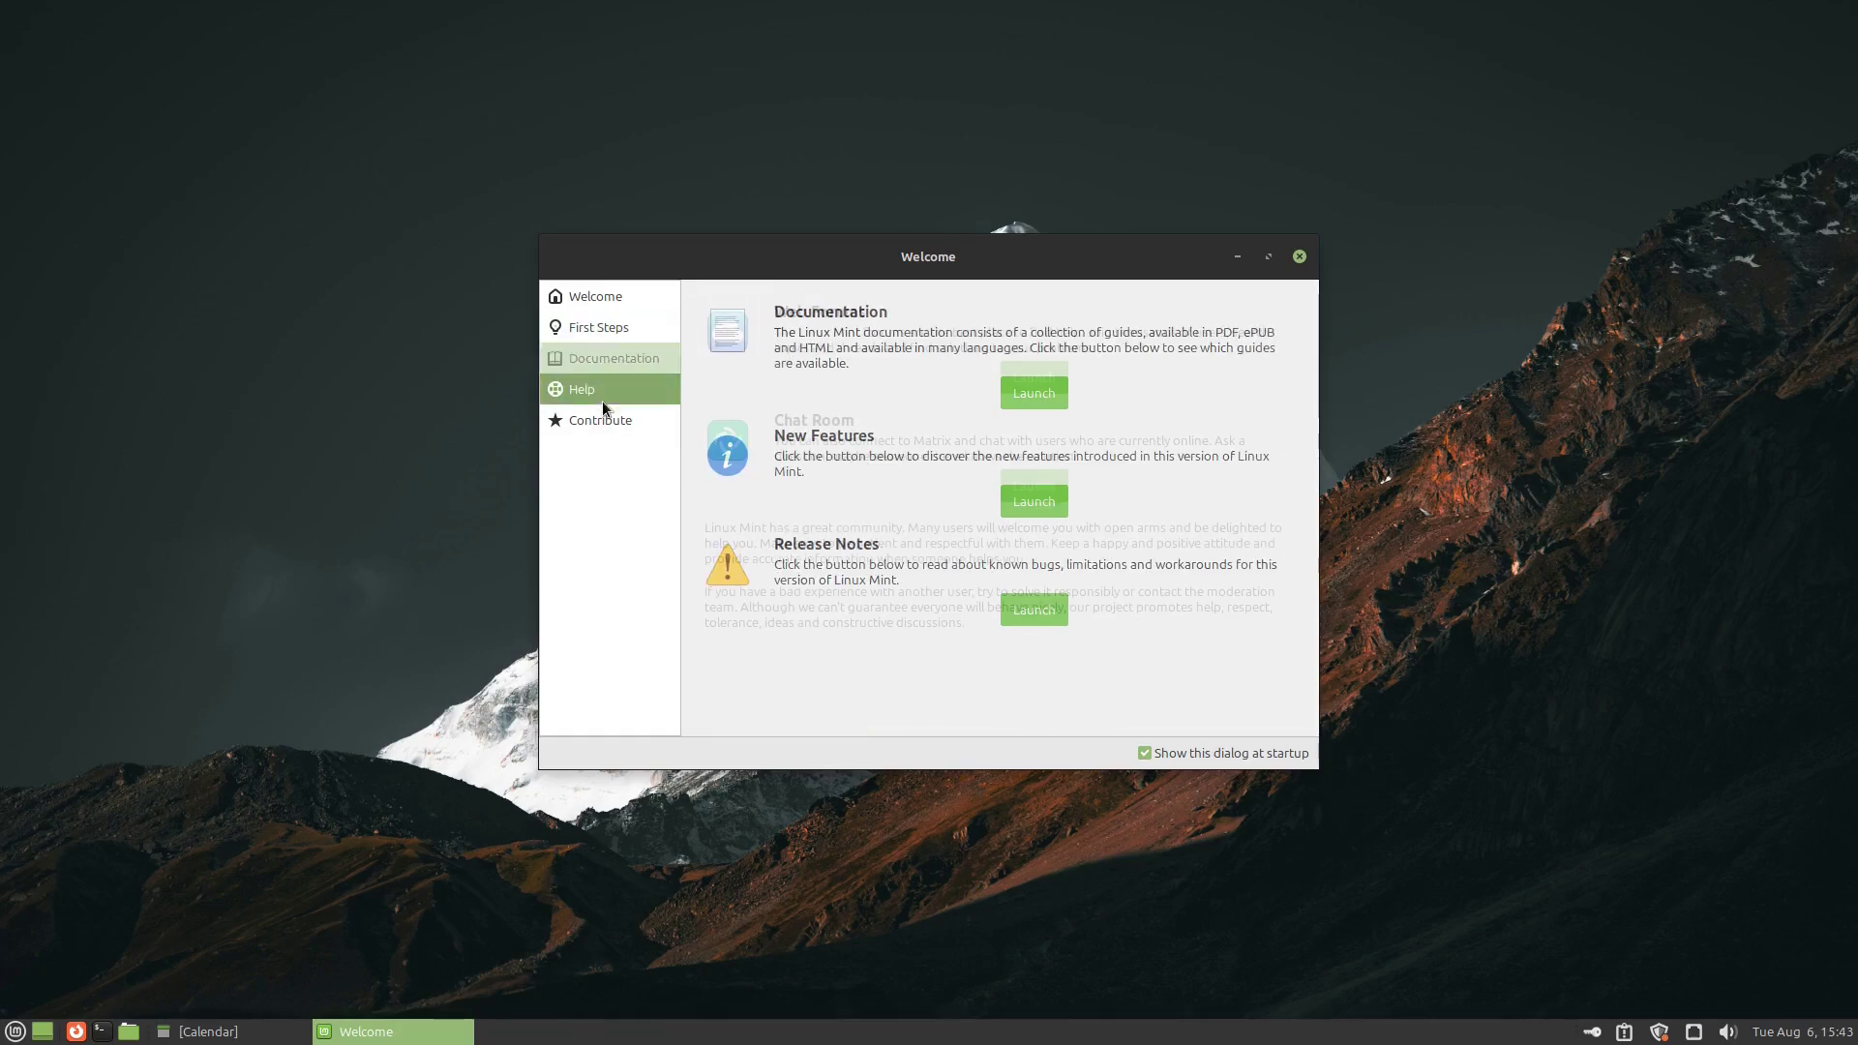
left_click(602, 420)
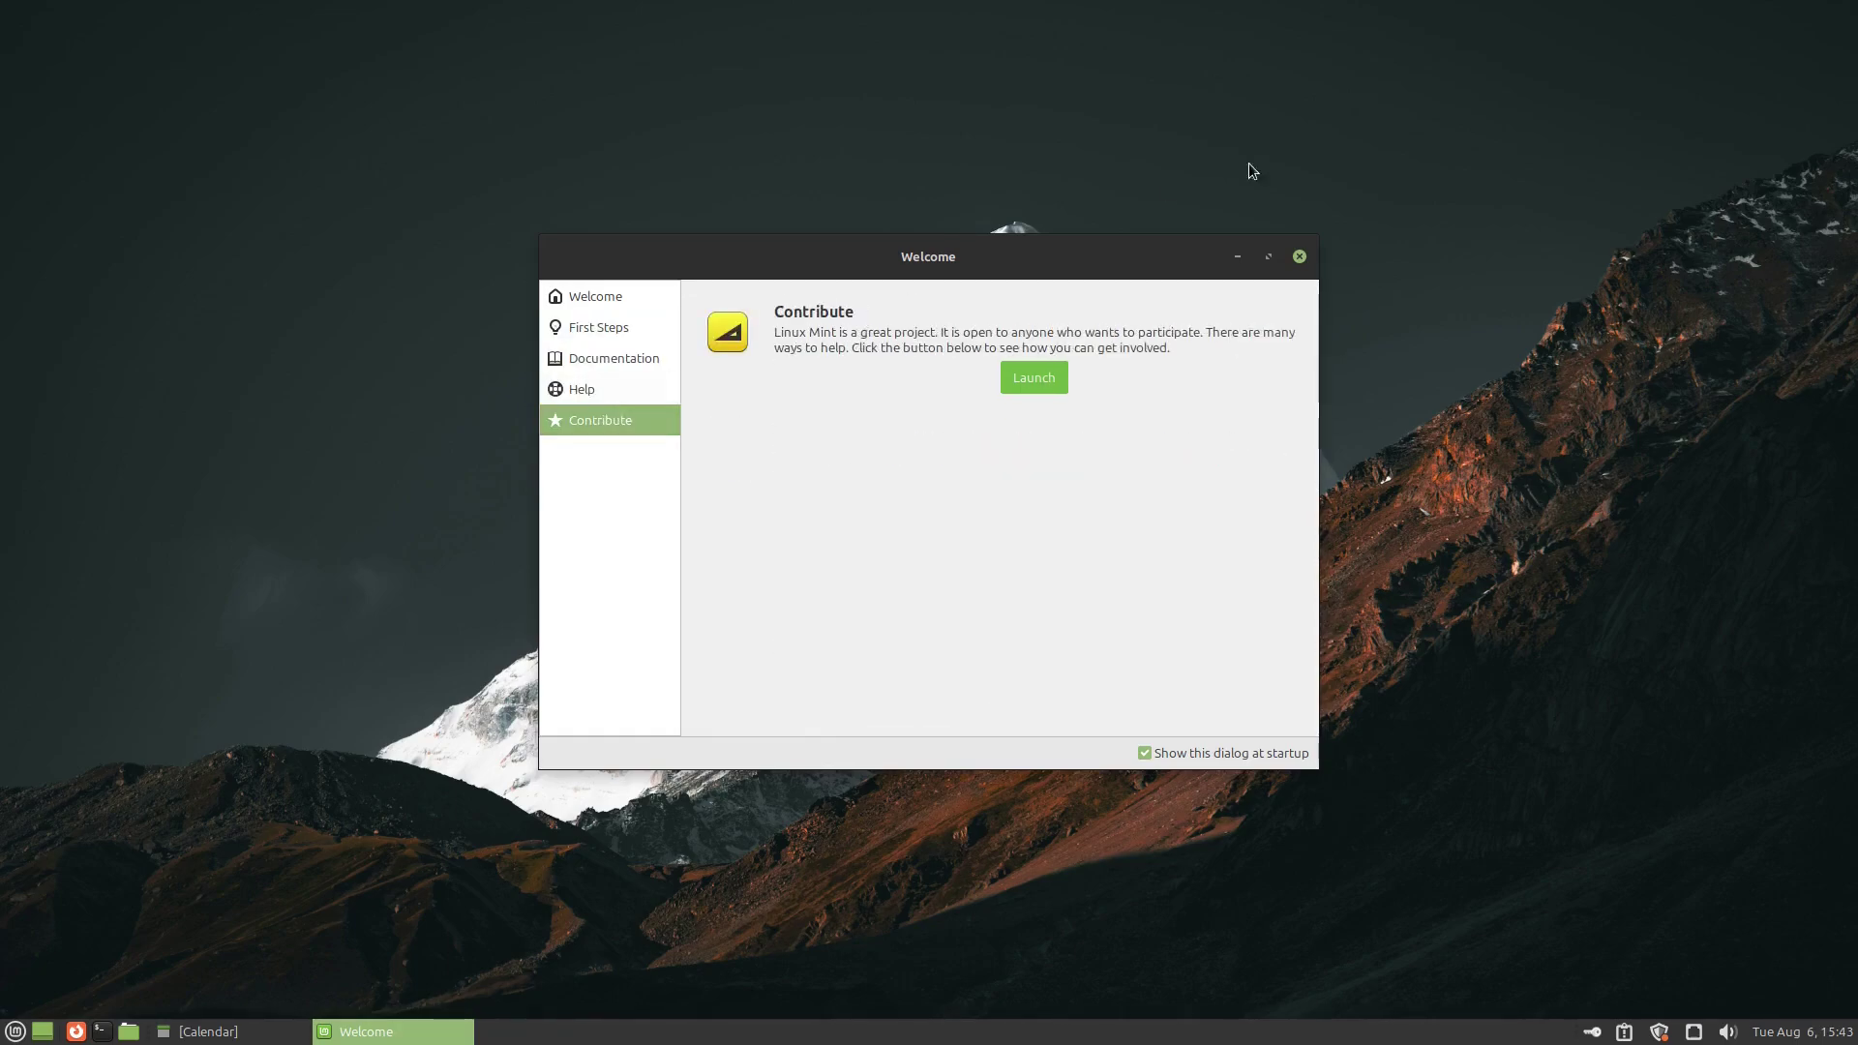
left_click(1298, 257)
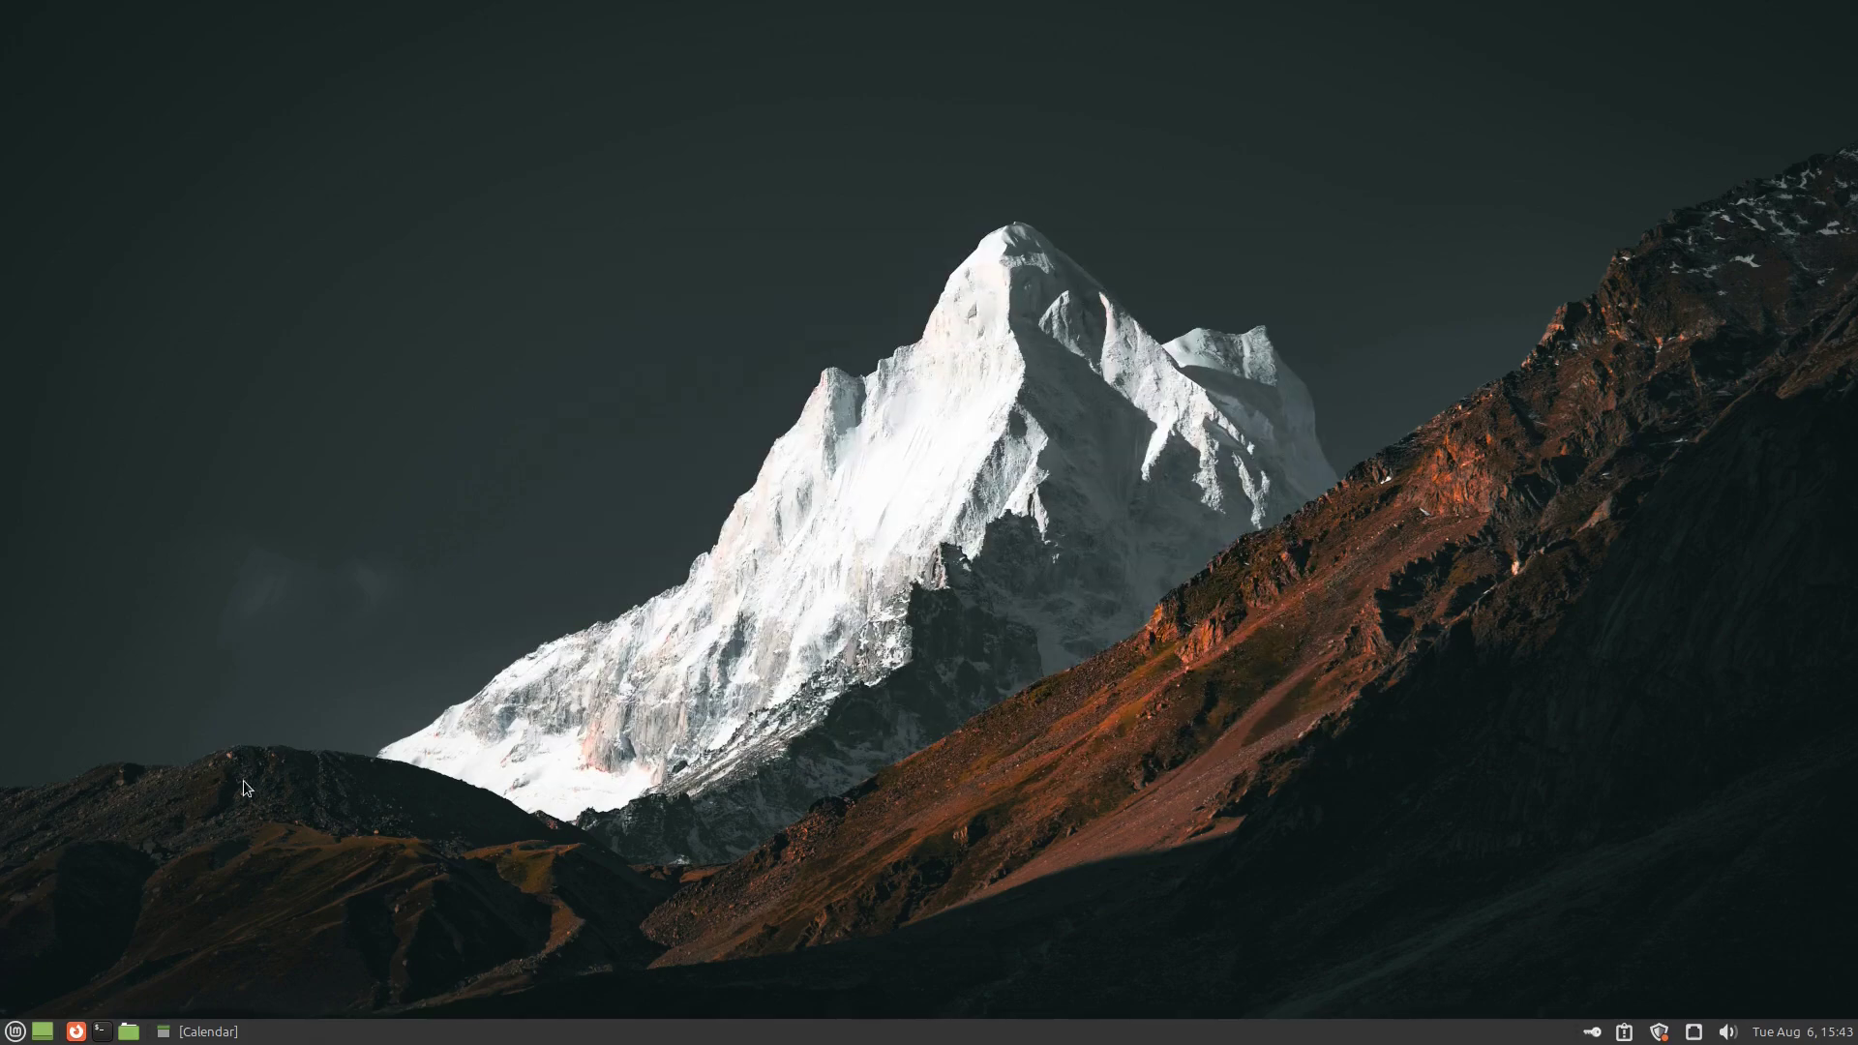
left_click(15, 1034)
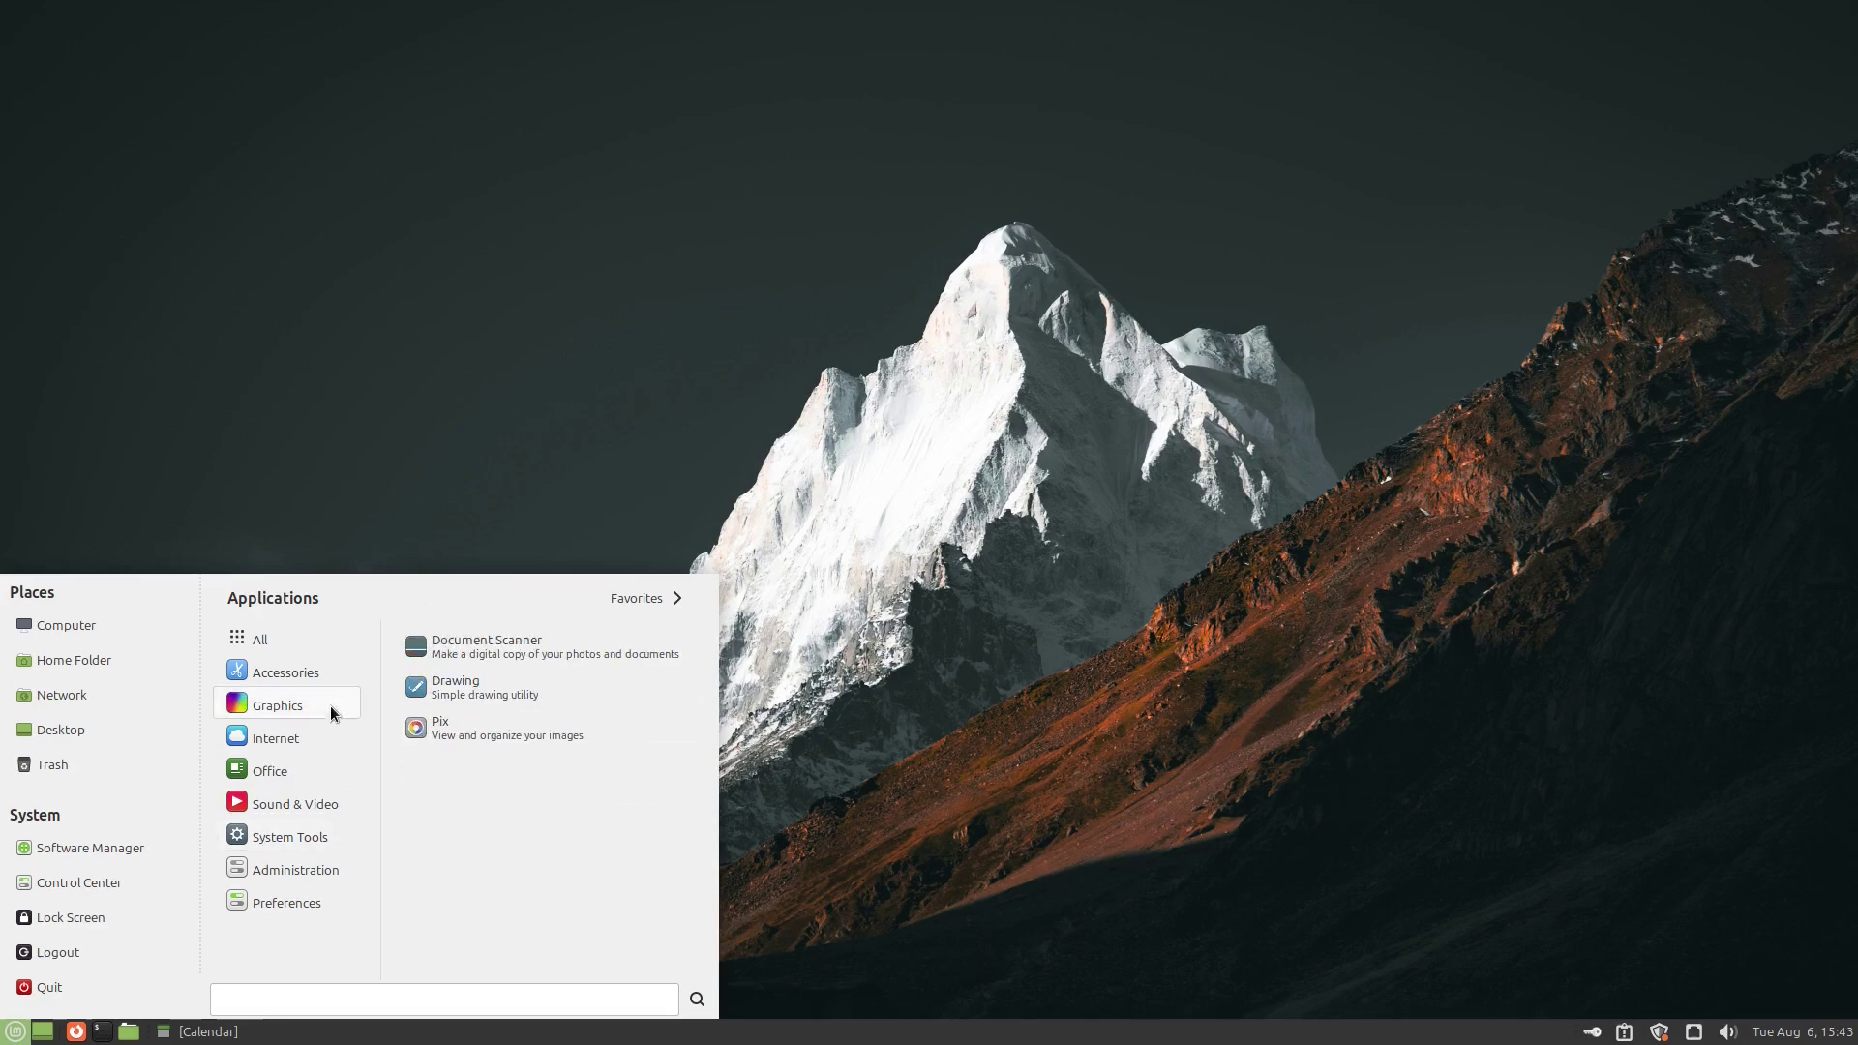
left_click(101, 881)
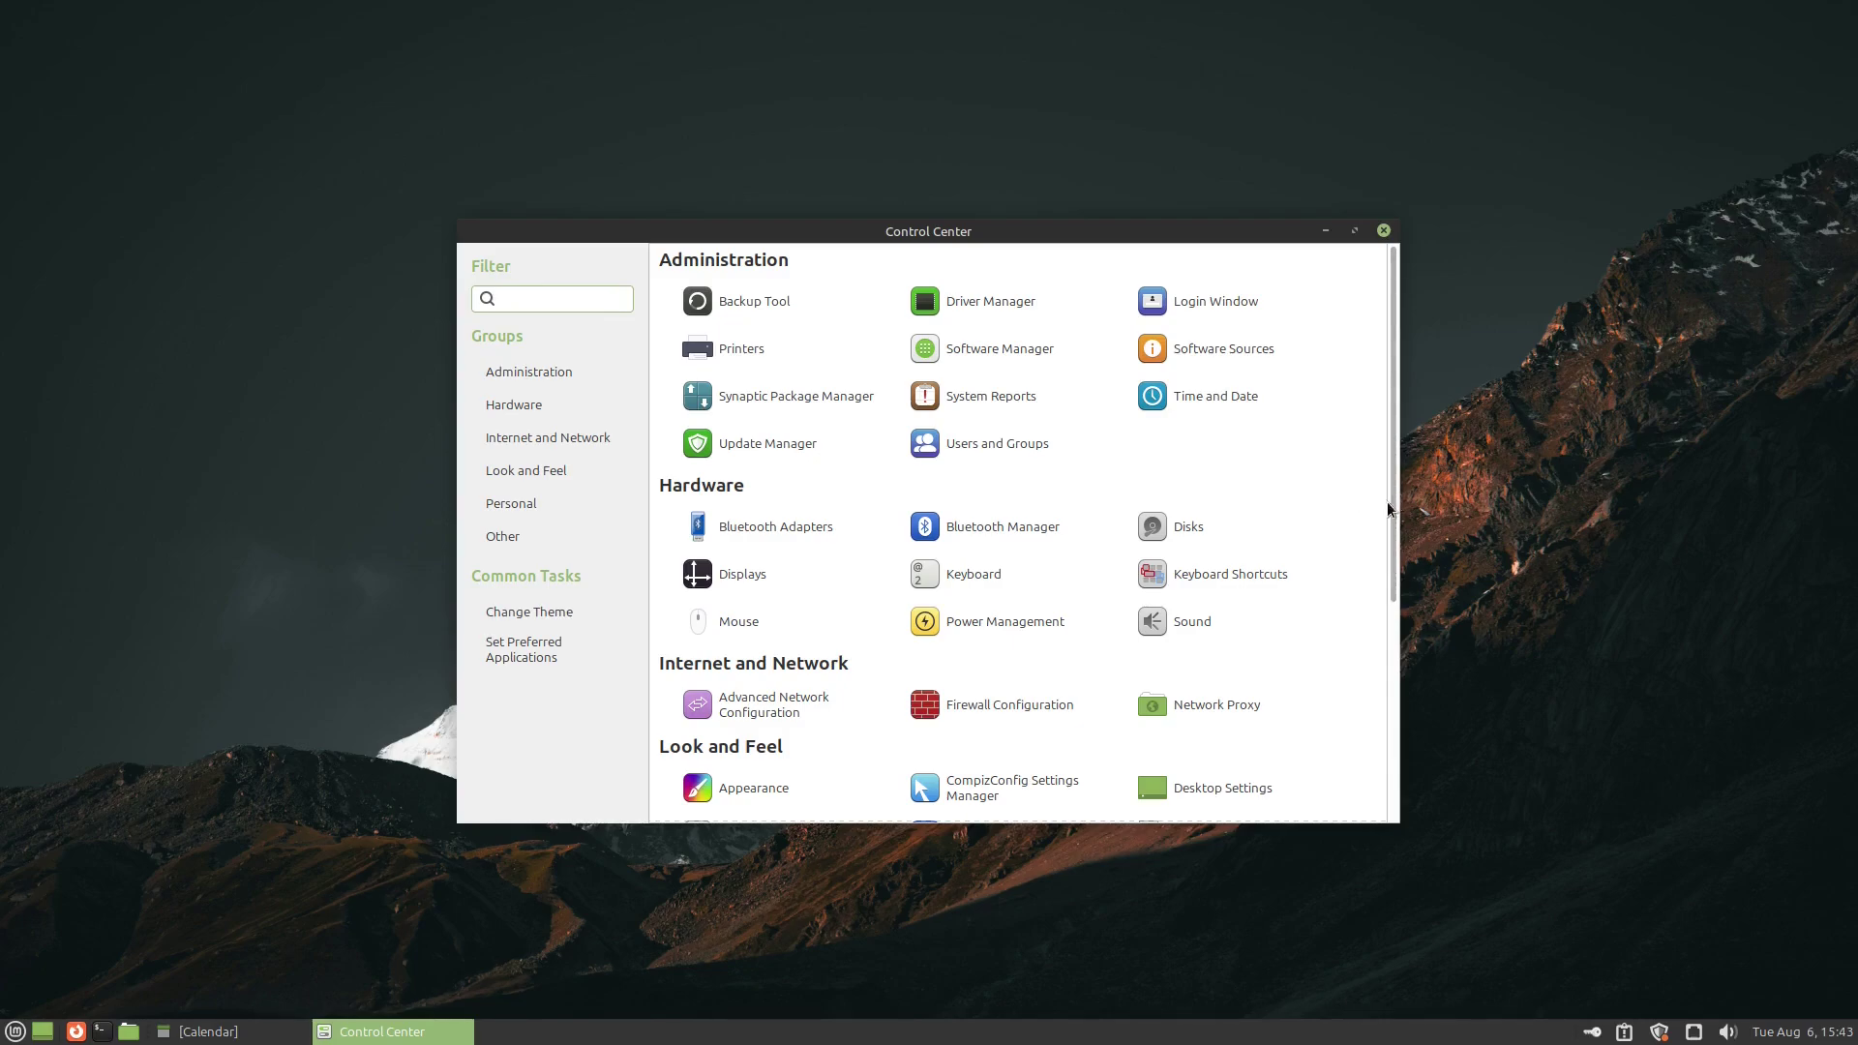
Step: Scroll through Control Center's Administration, Hardware, Internet and Network, and Look and Feel categories
left_click_drag(1395, 524, 1327, 432)
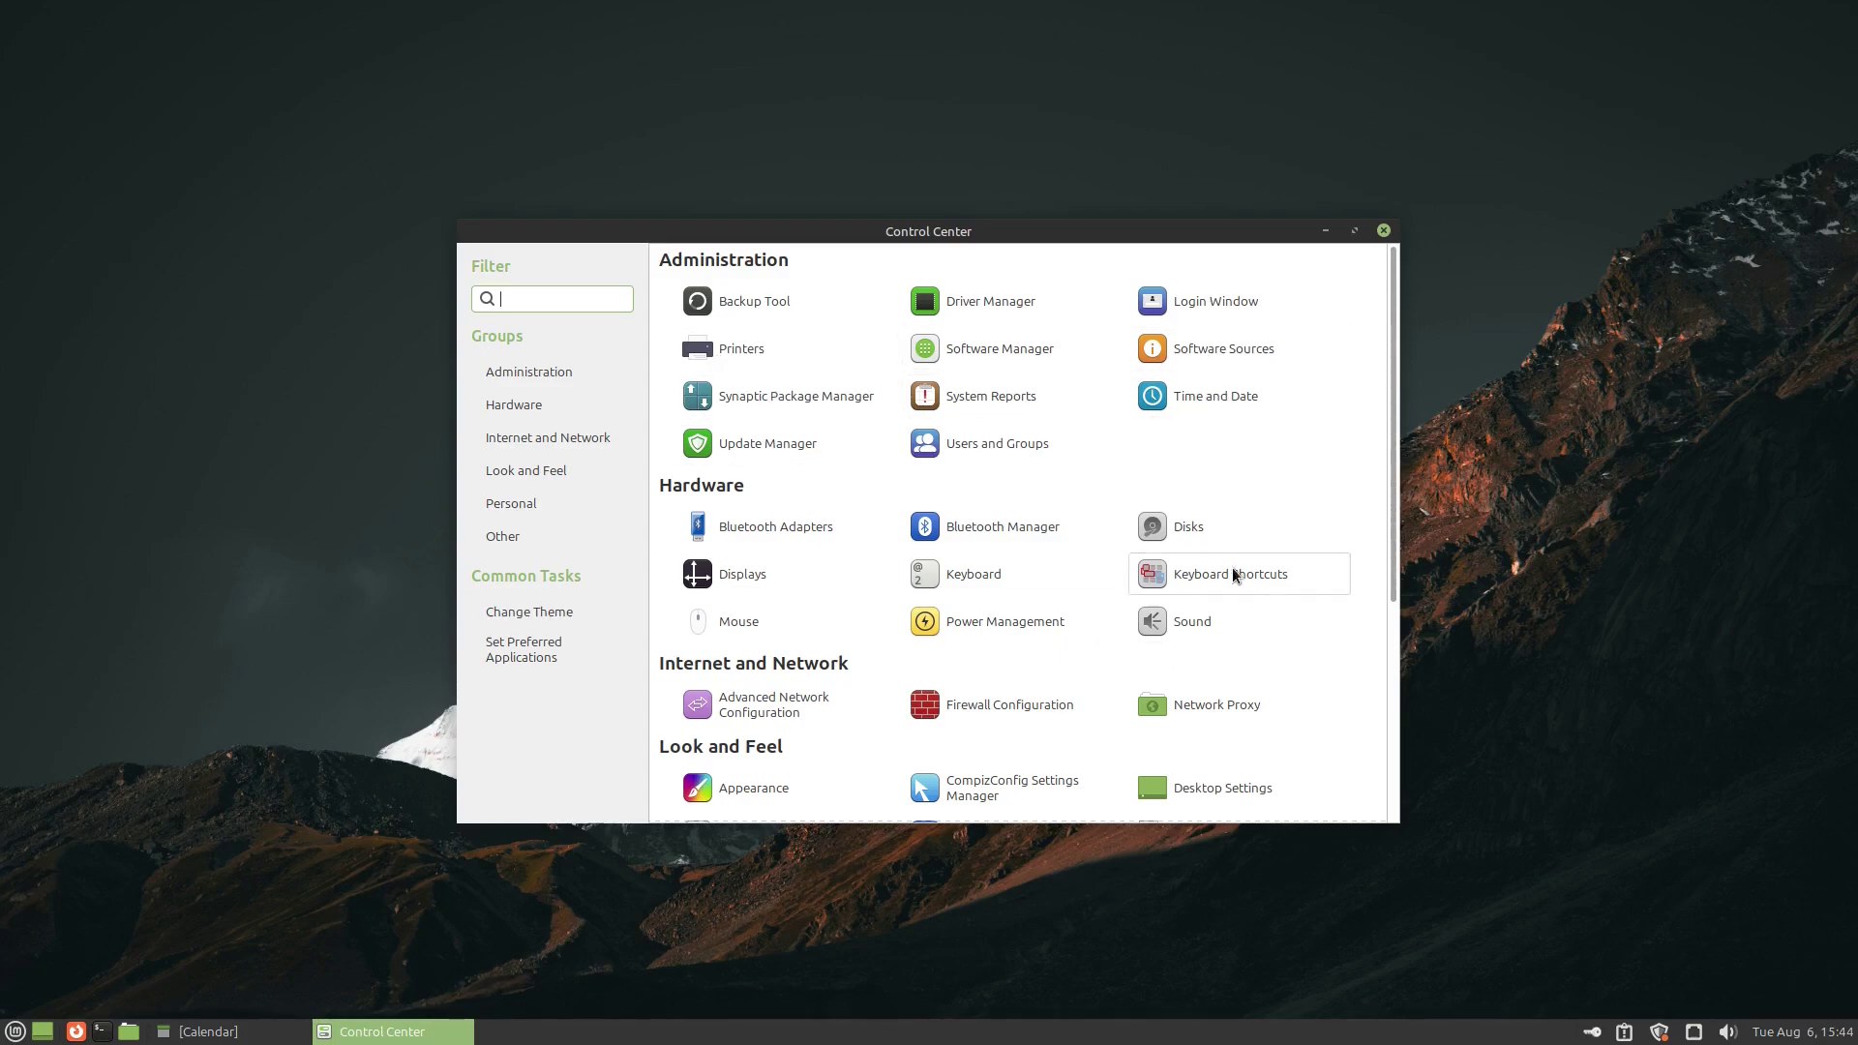
scroll(1294, 600, "down", 3)
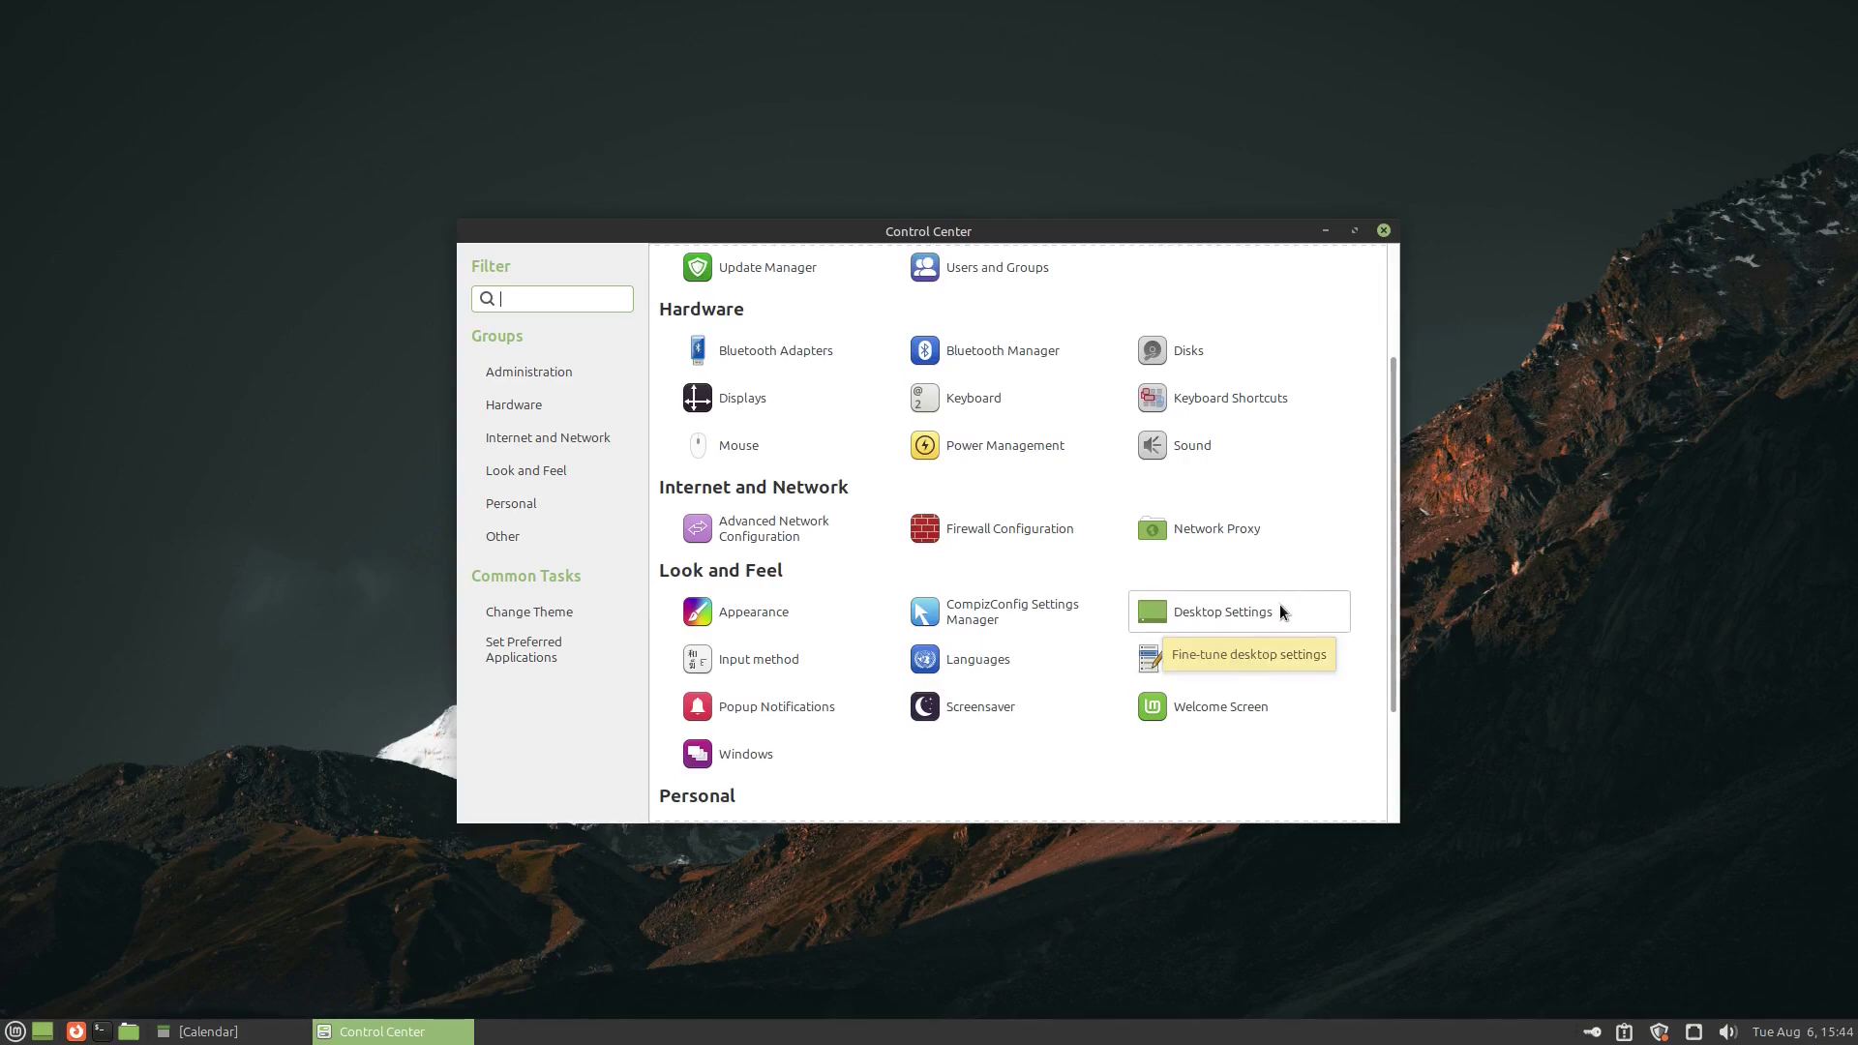
scroll(1310, 651, "down", 3)
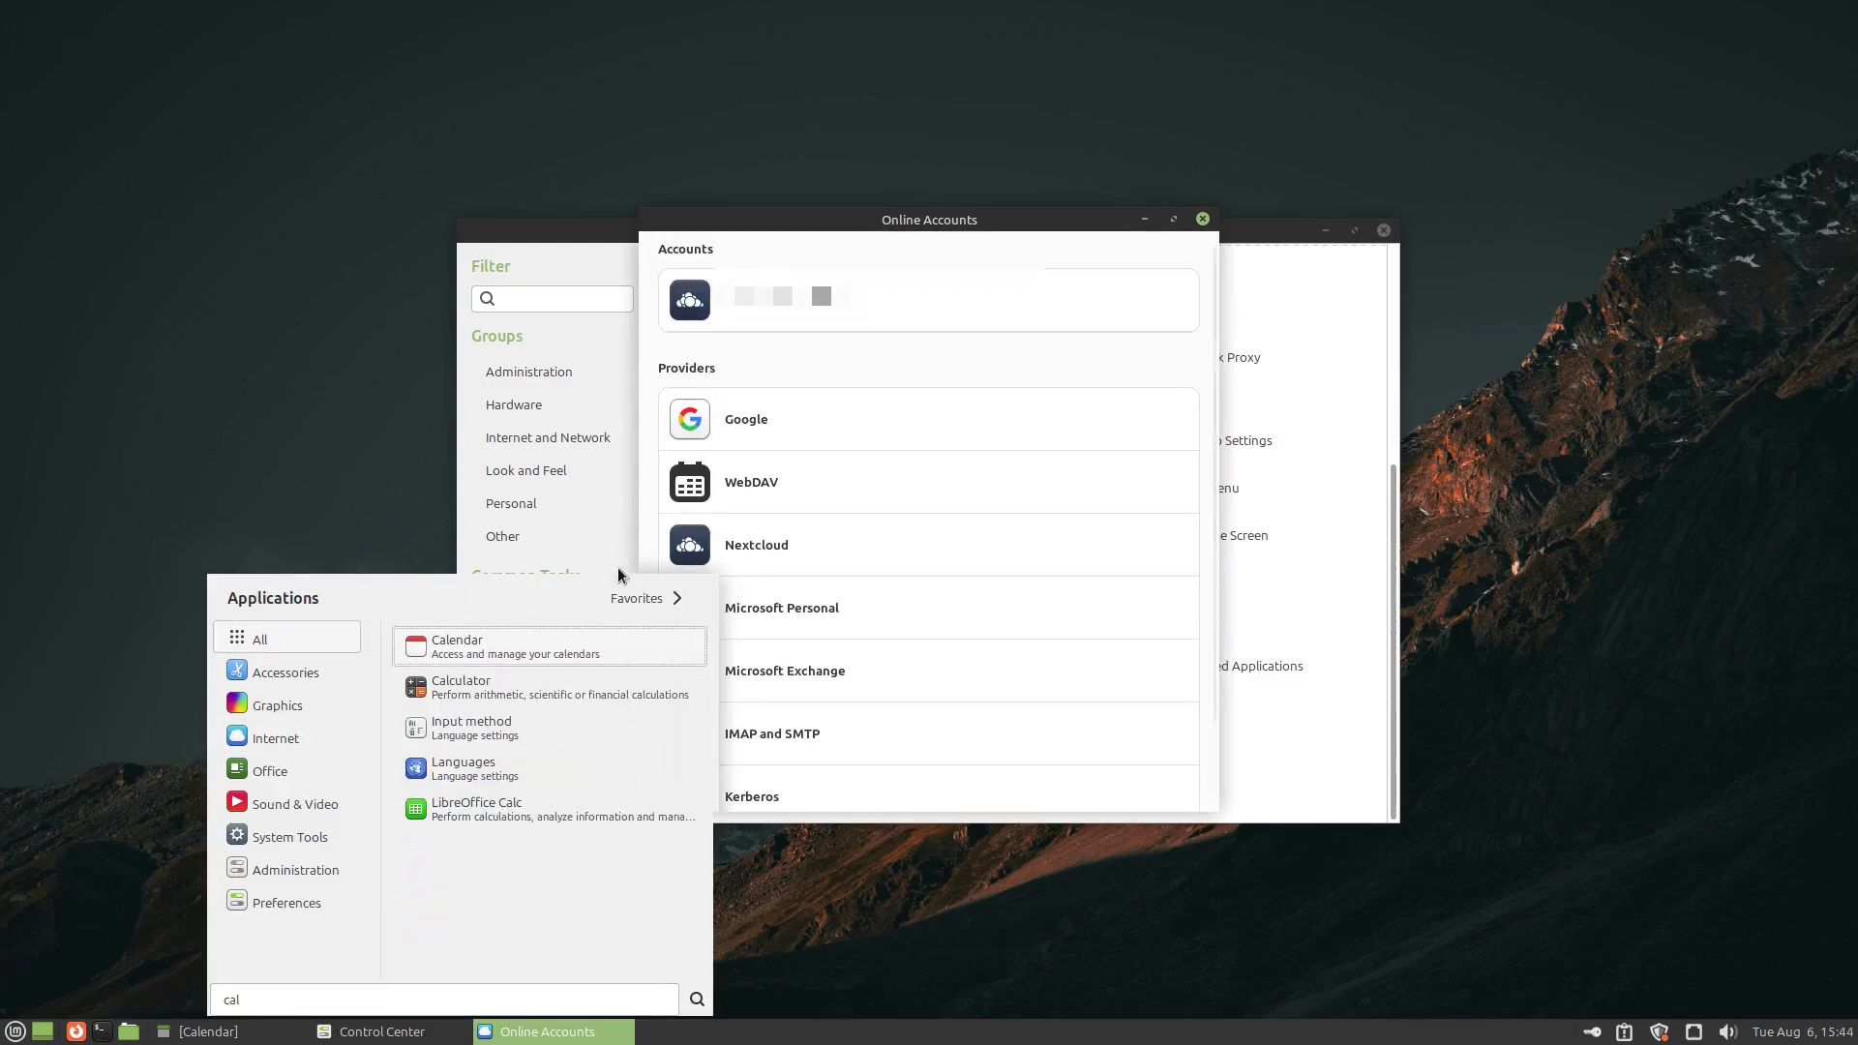
Step: Launch Calendar from the menu search results, view the August month view, then minimize it
left_click(468, 650)
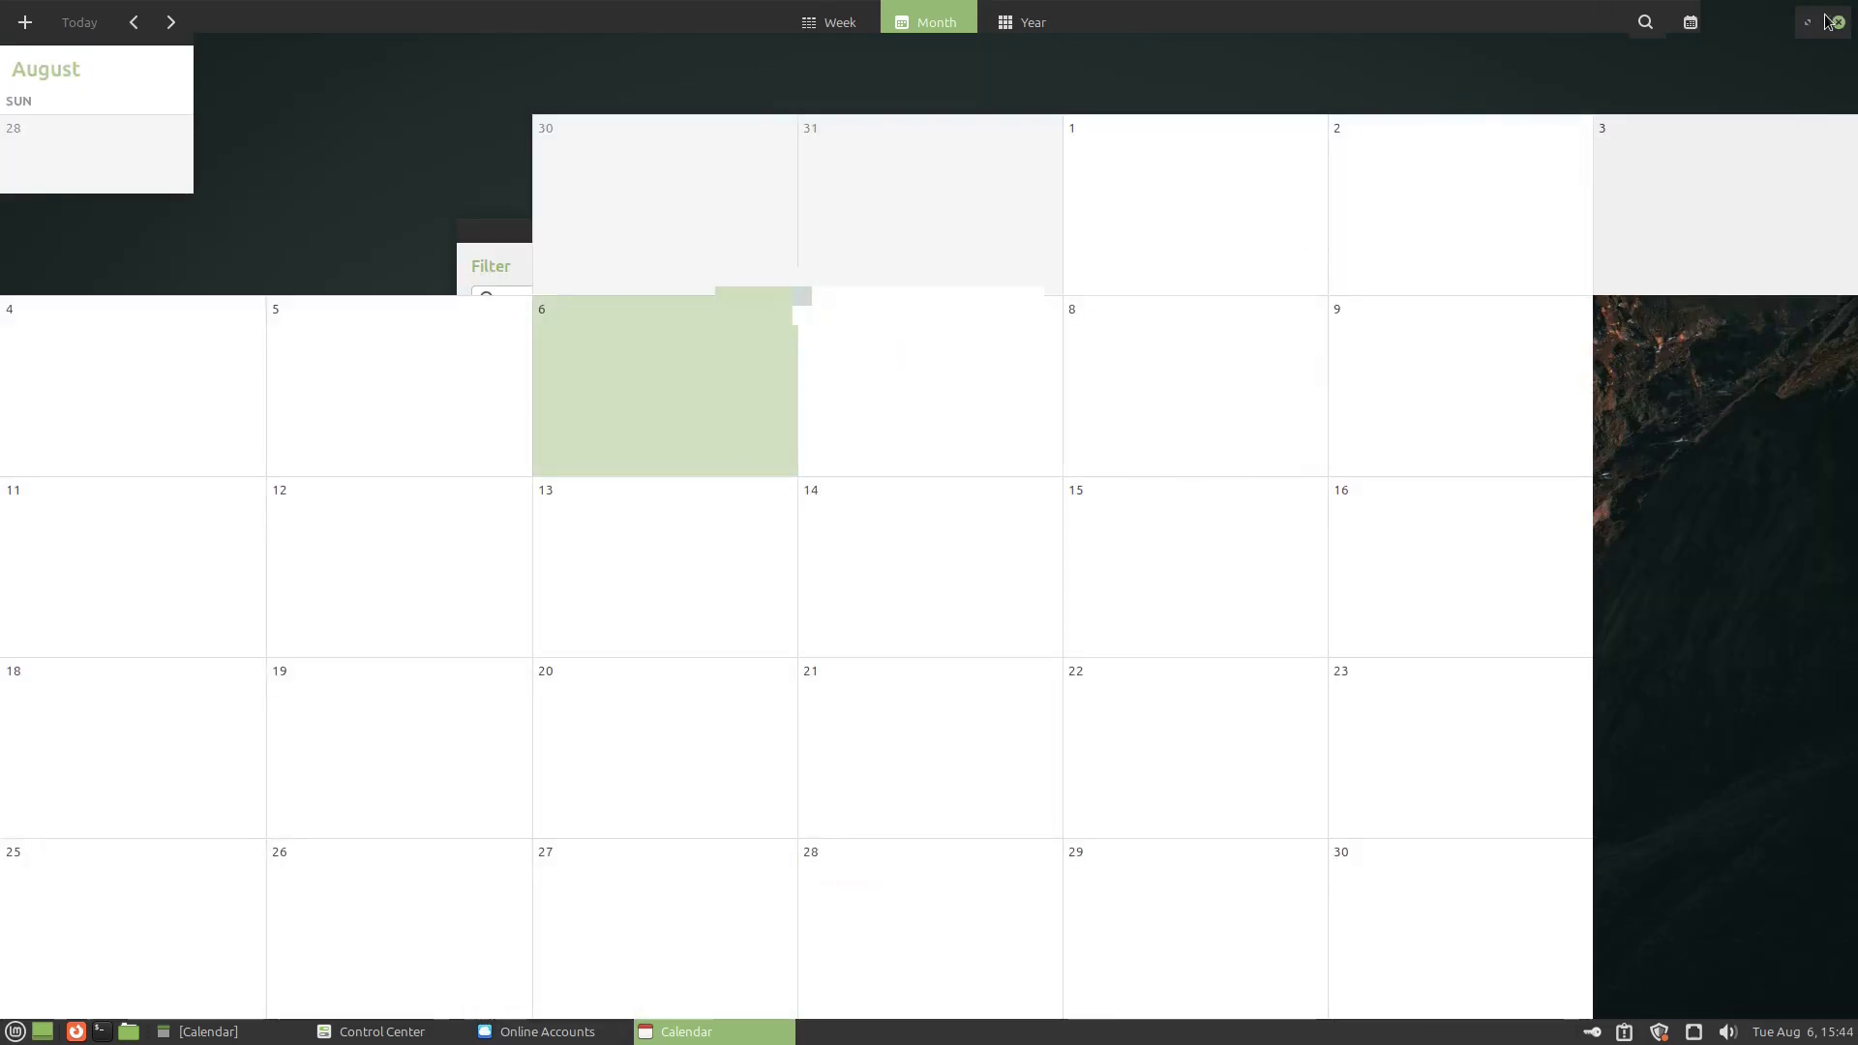
left_click(1802, 22)
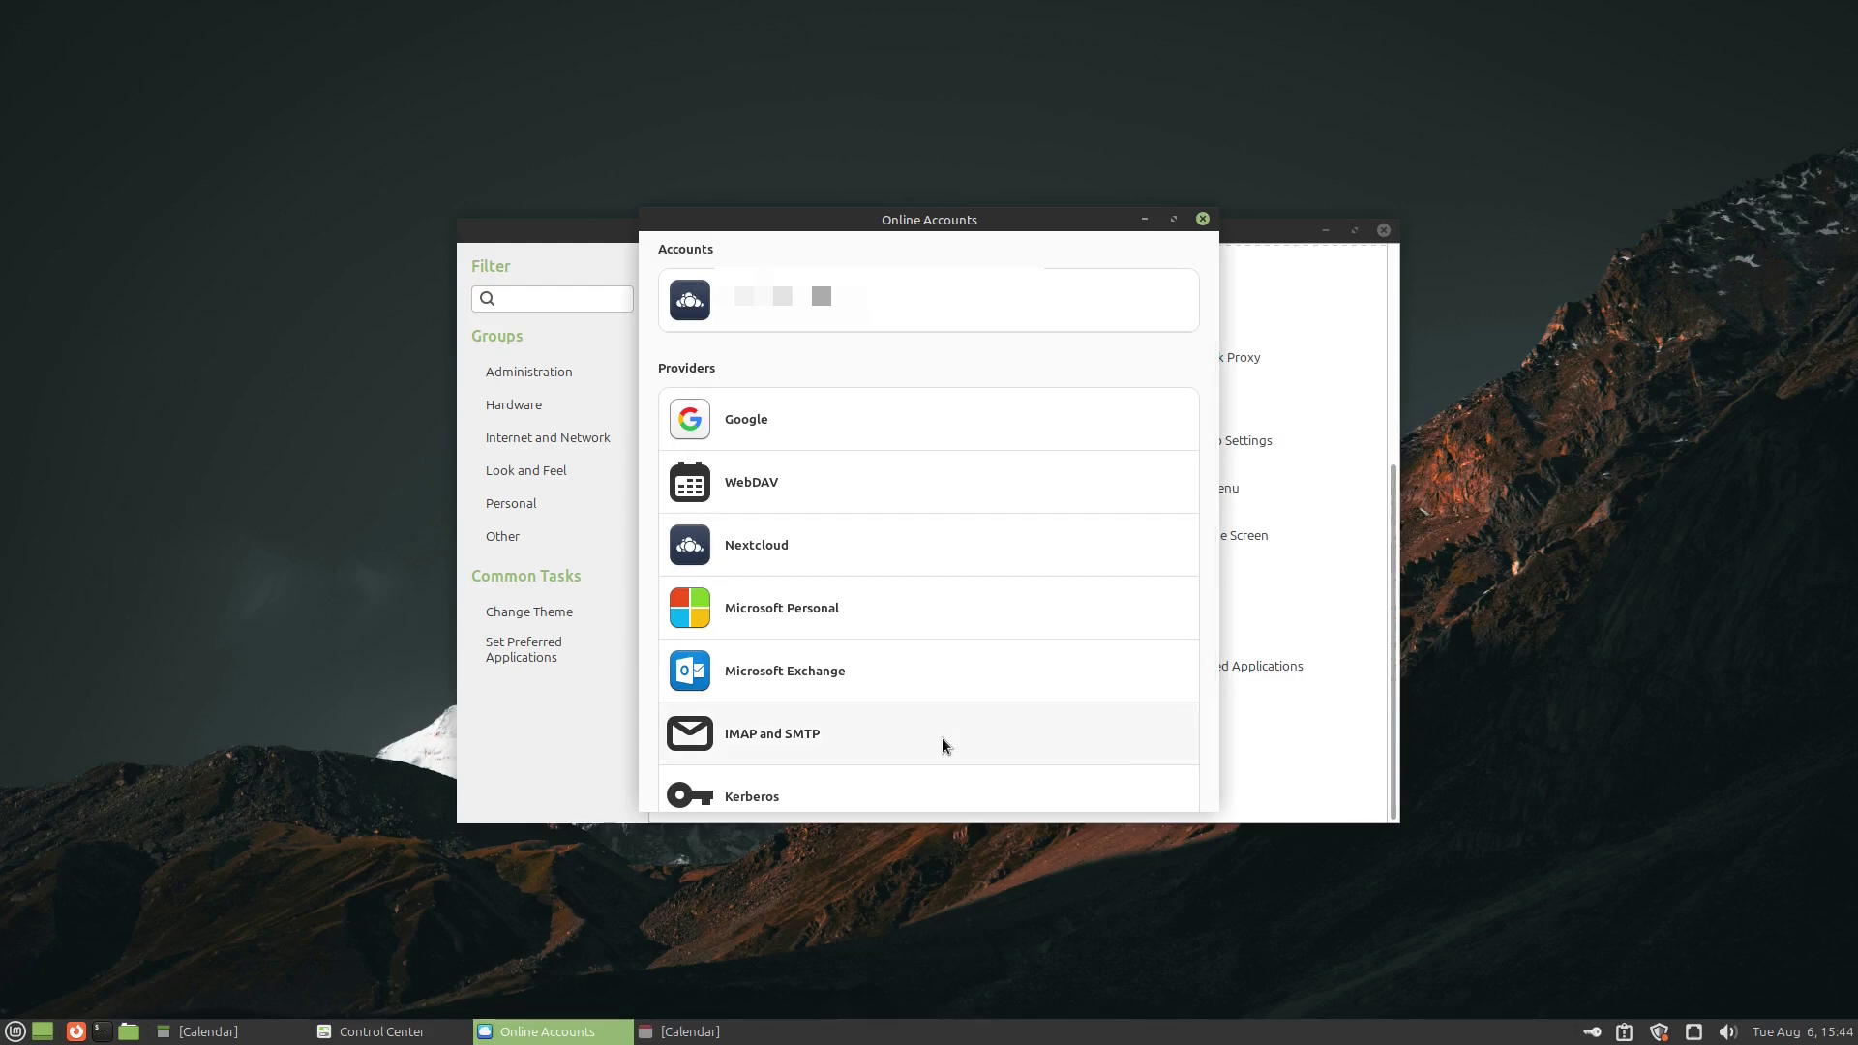
Step: Scroll through the IMAP and SMTP Email setup form, cancel it without signing in, and close Online Accounts
left_click(790, 735)
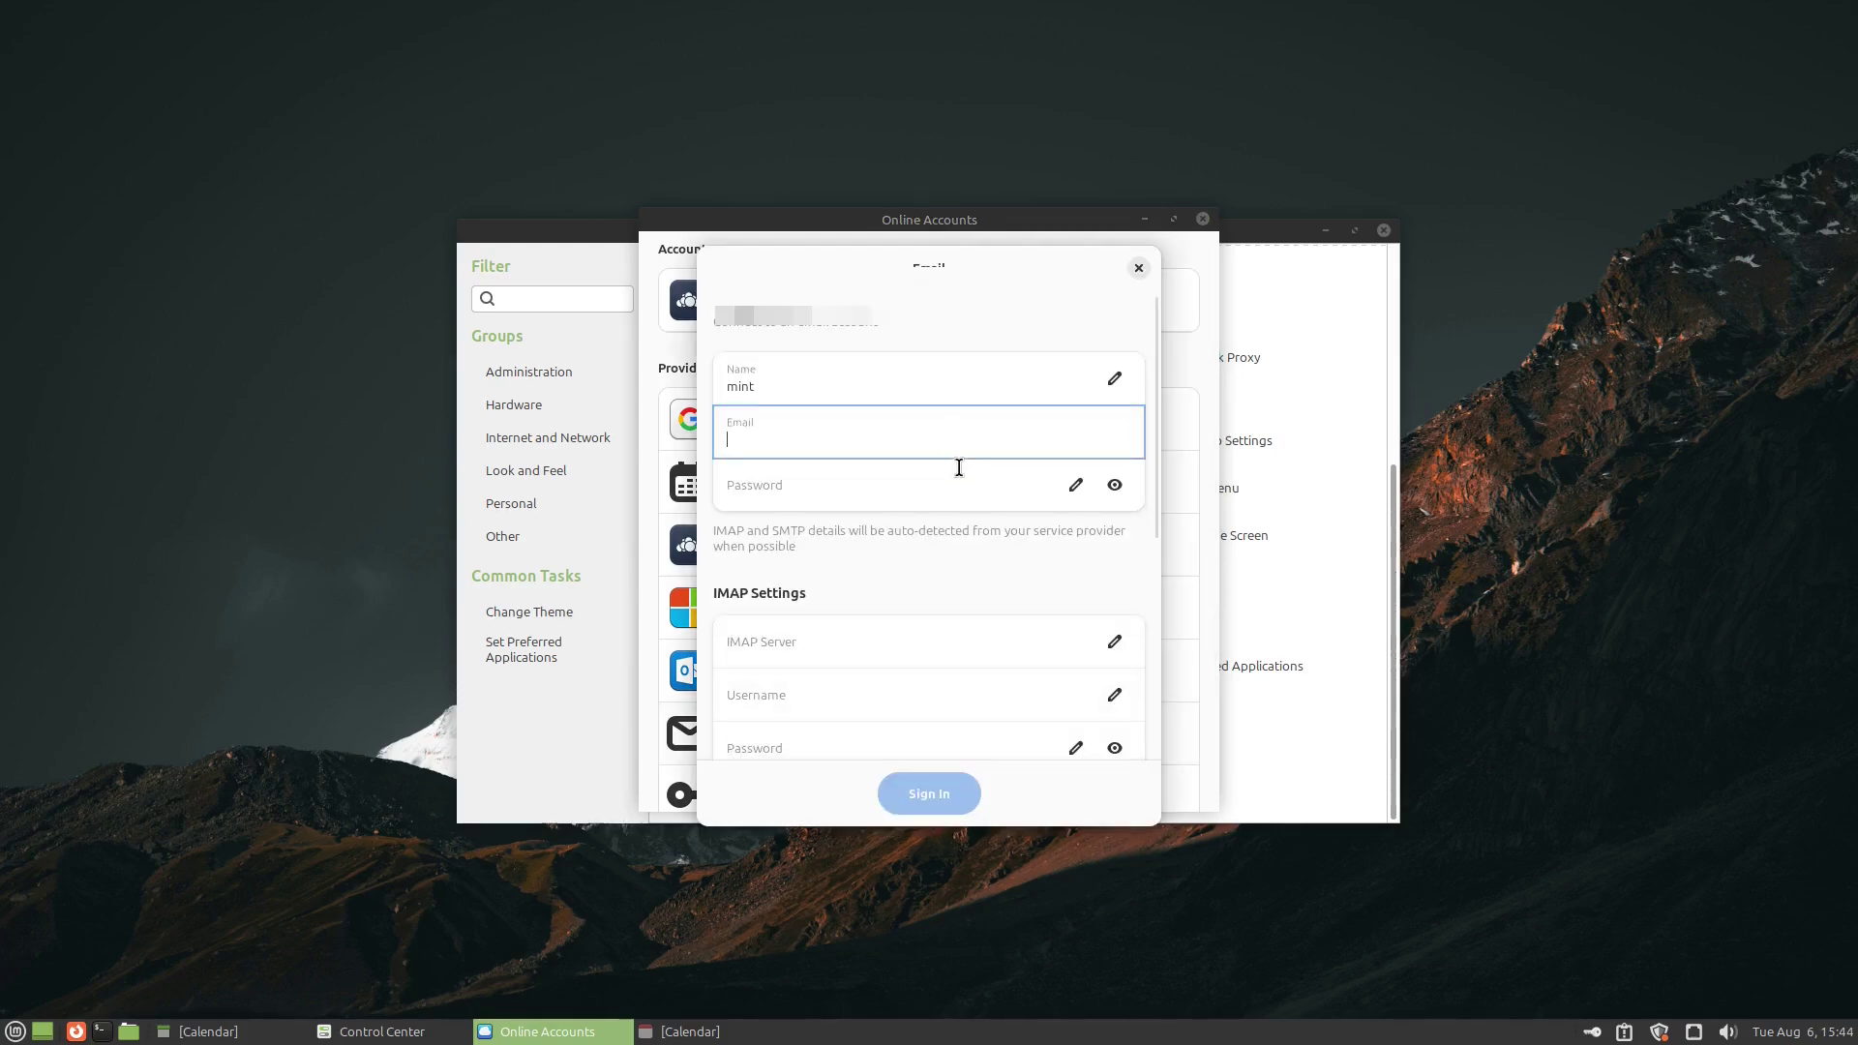
scroll(968, 542, "down", 5)
scroll(971, 576, "down", 3)
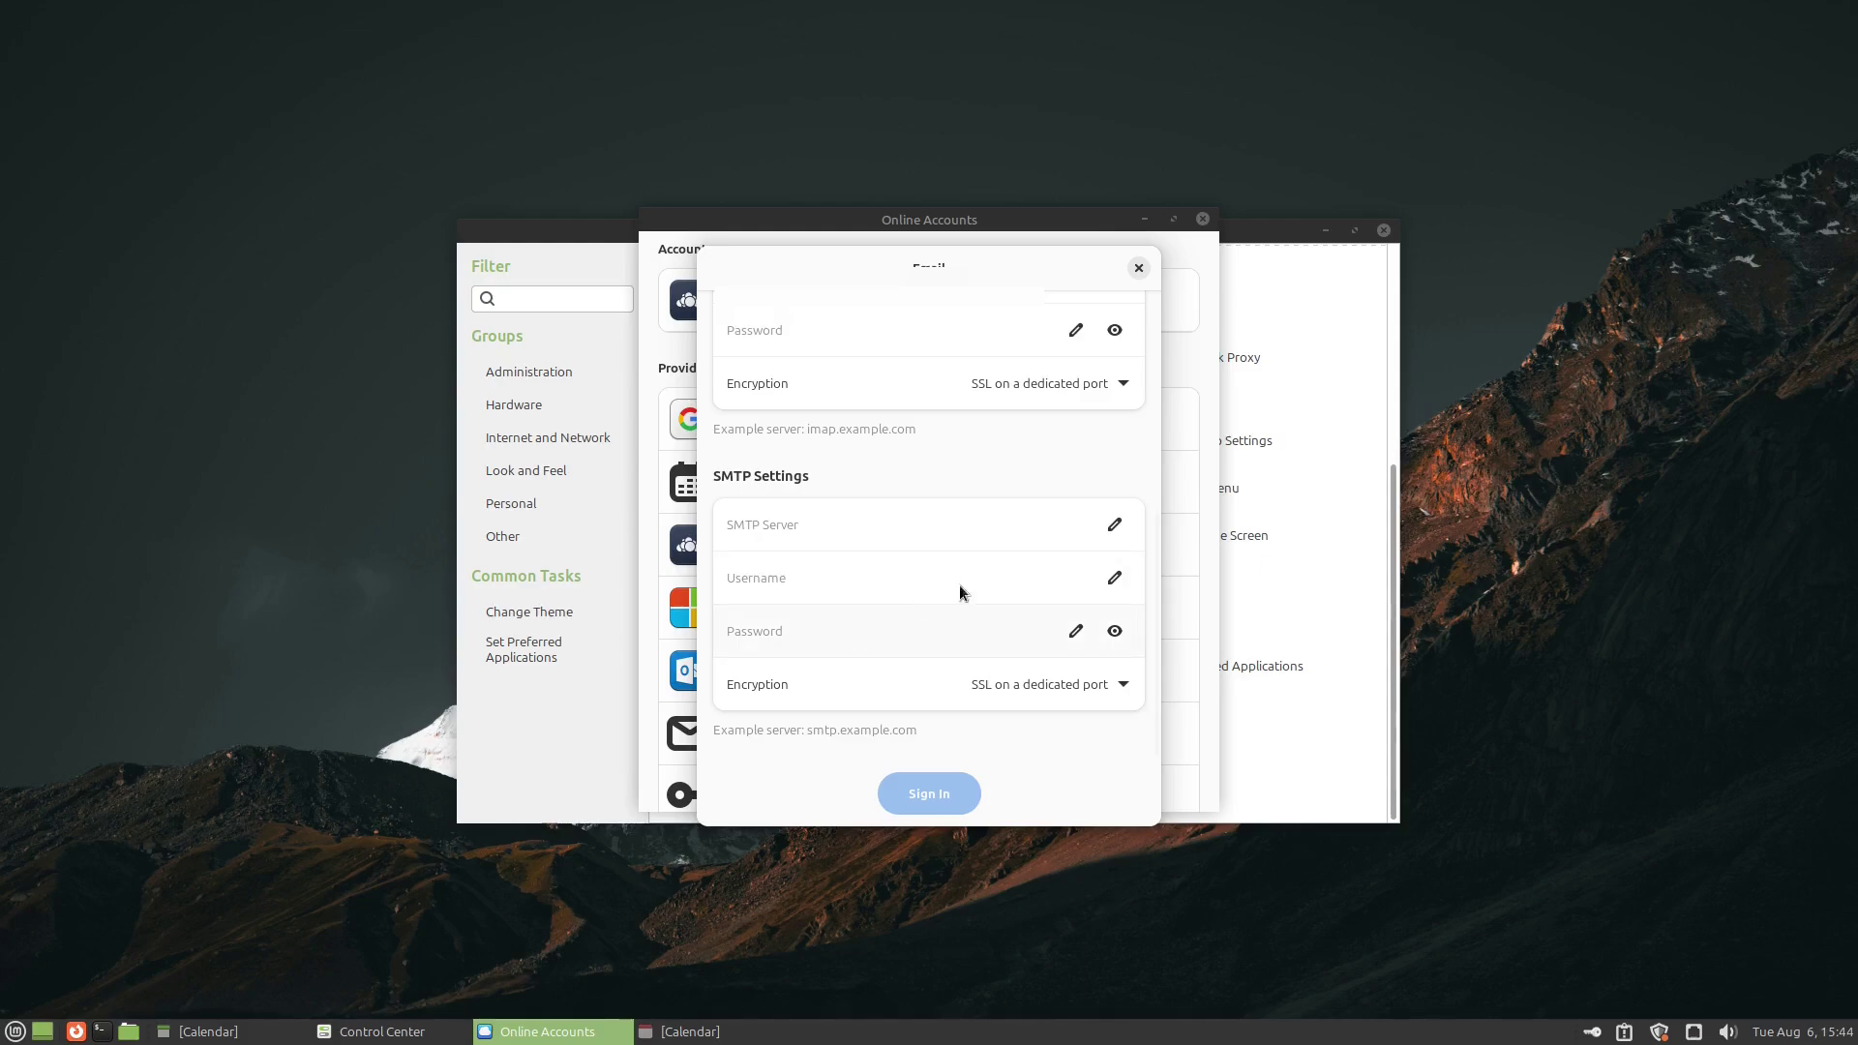
scroll(995, 534, "up", 8)
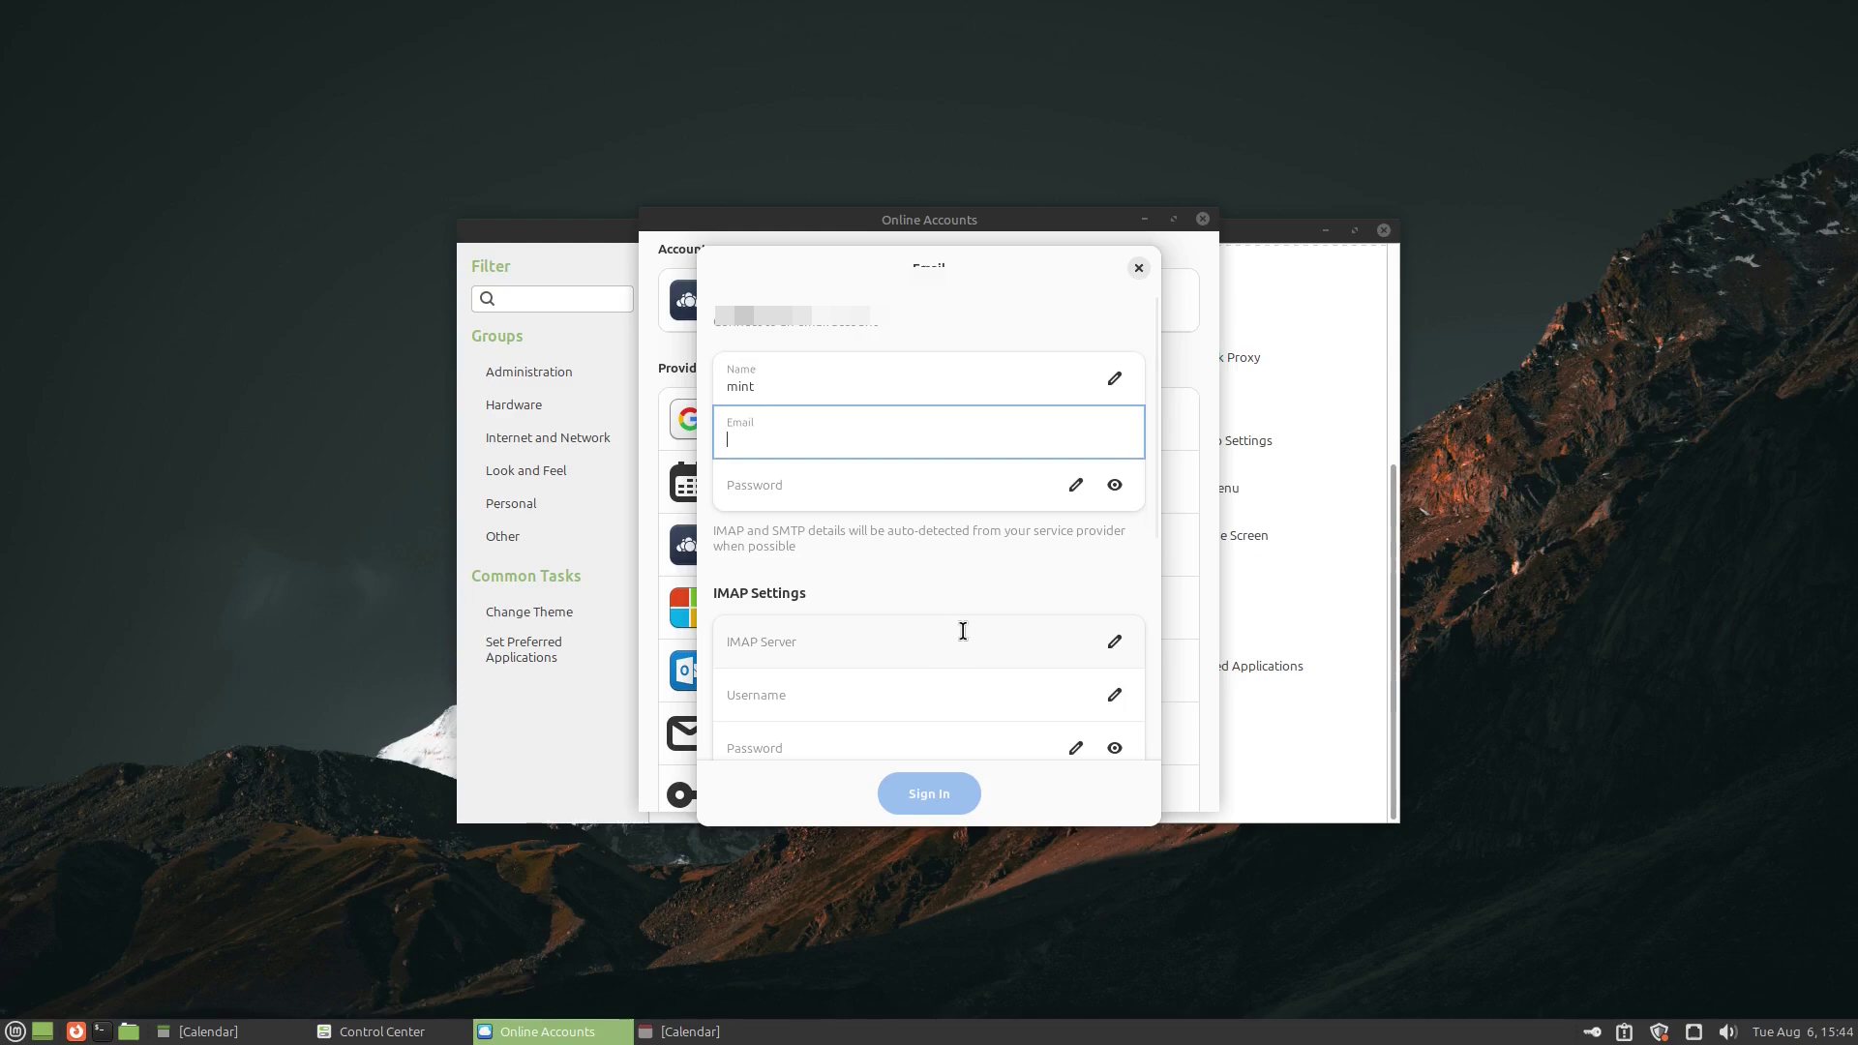
scroll(982, 649, "down", 5)
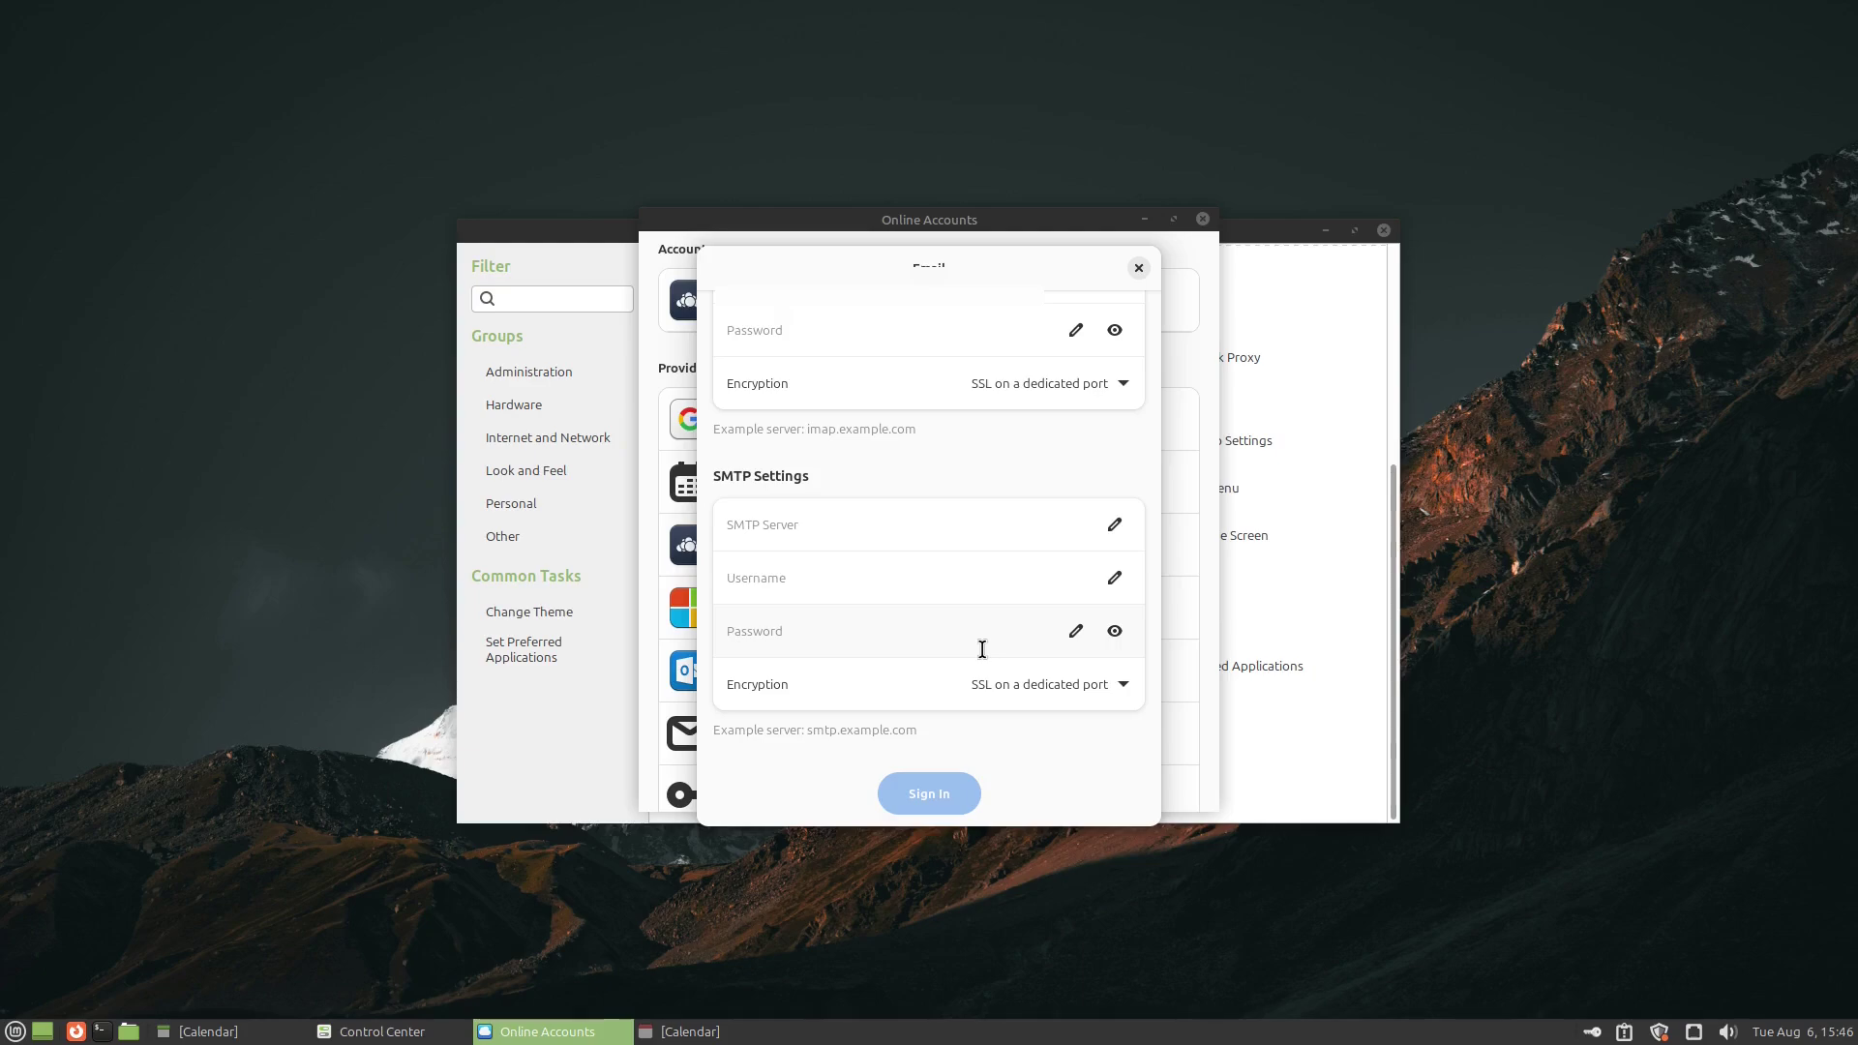
left_click(1138, 268)
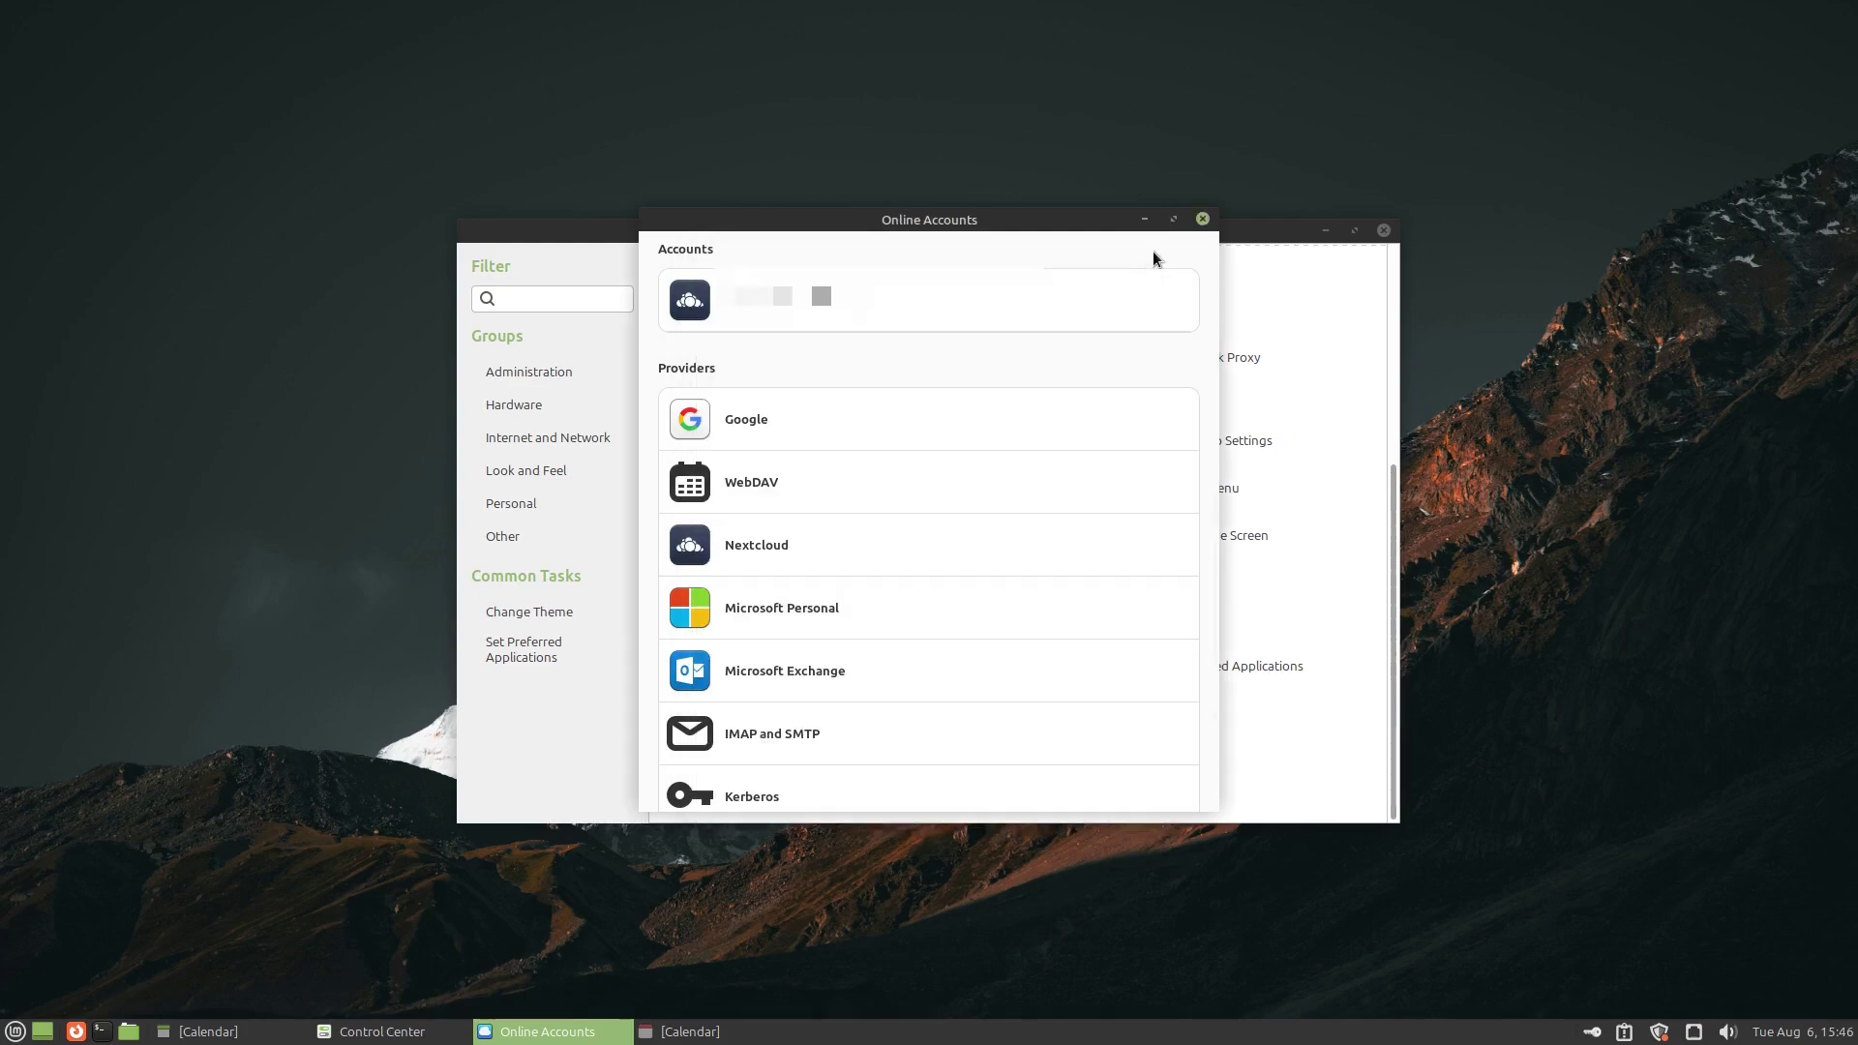
left_click(1203, 220)
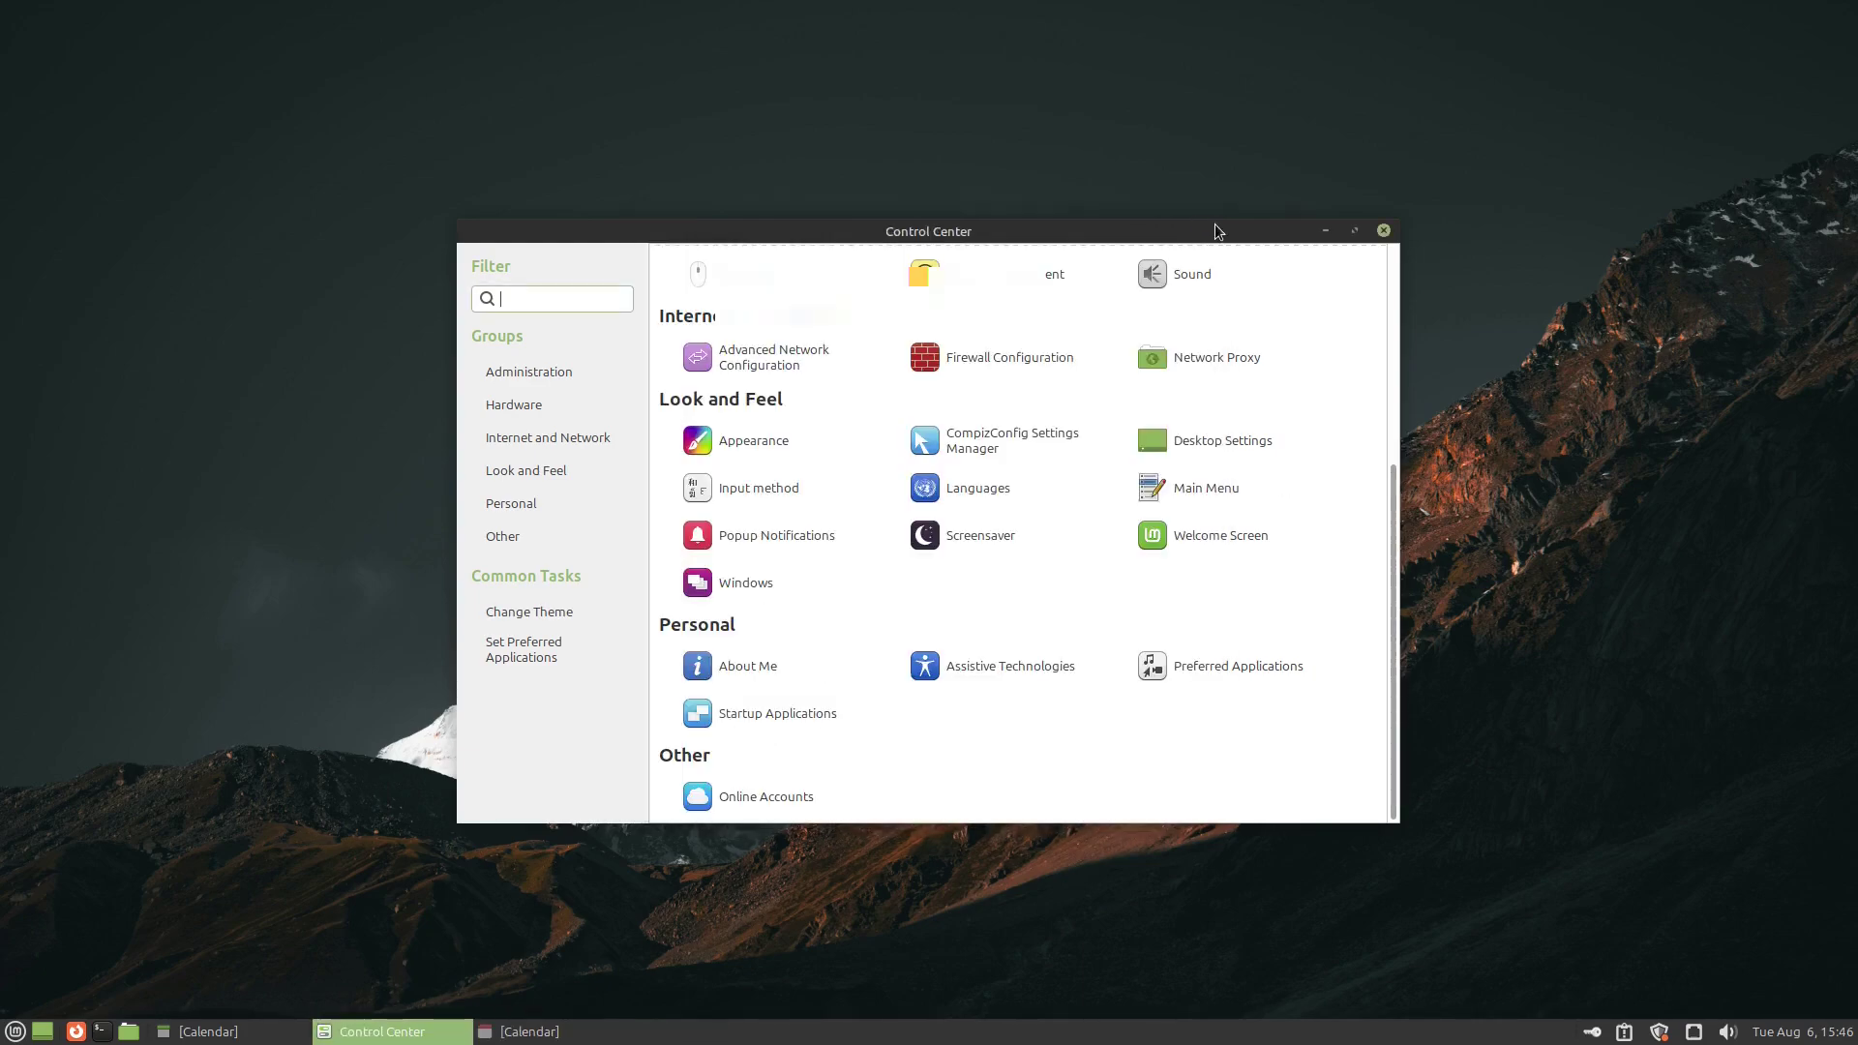
Step: Restore Calendar and page back month by month from August to April 2024
left_click(531, 1031)
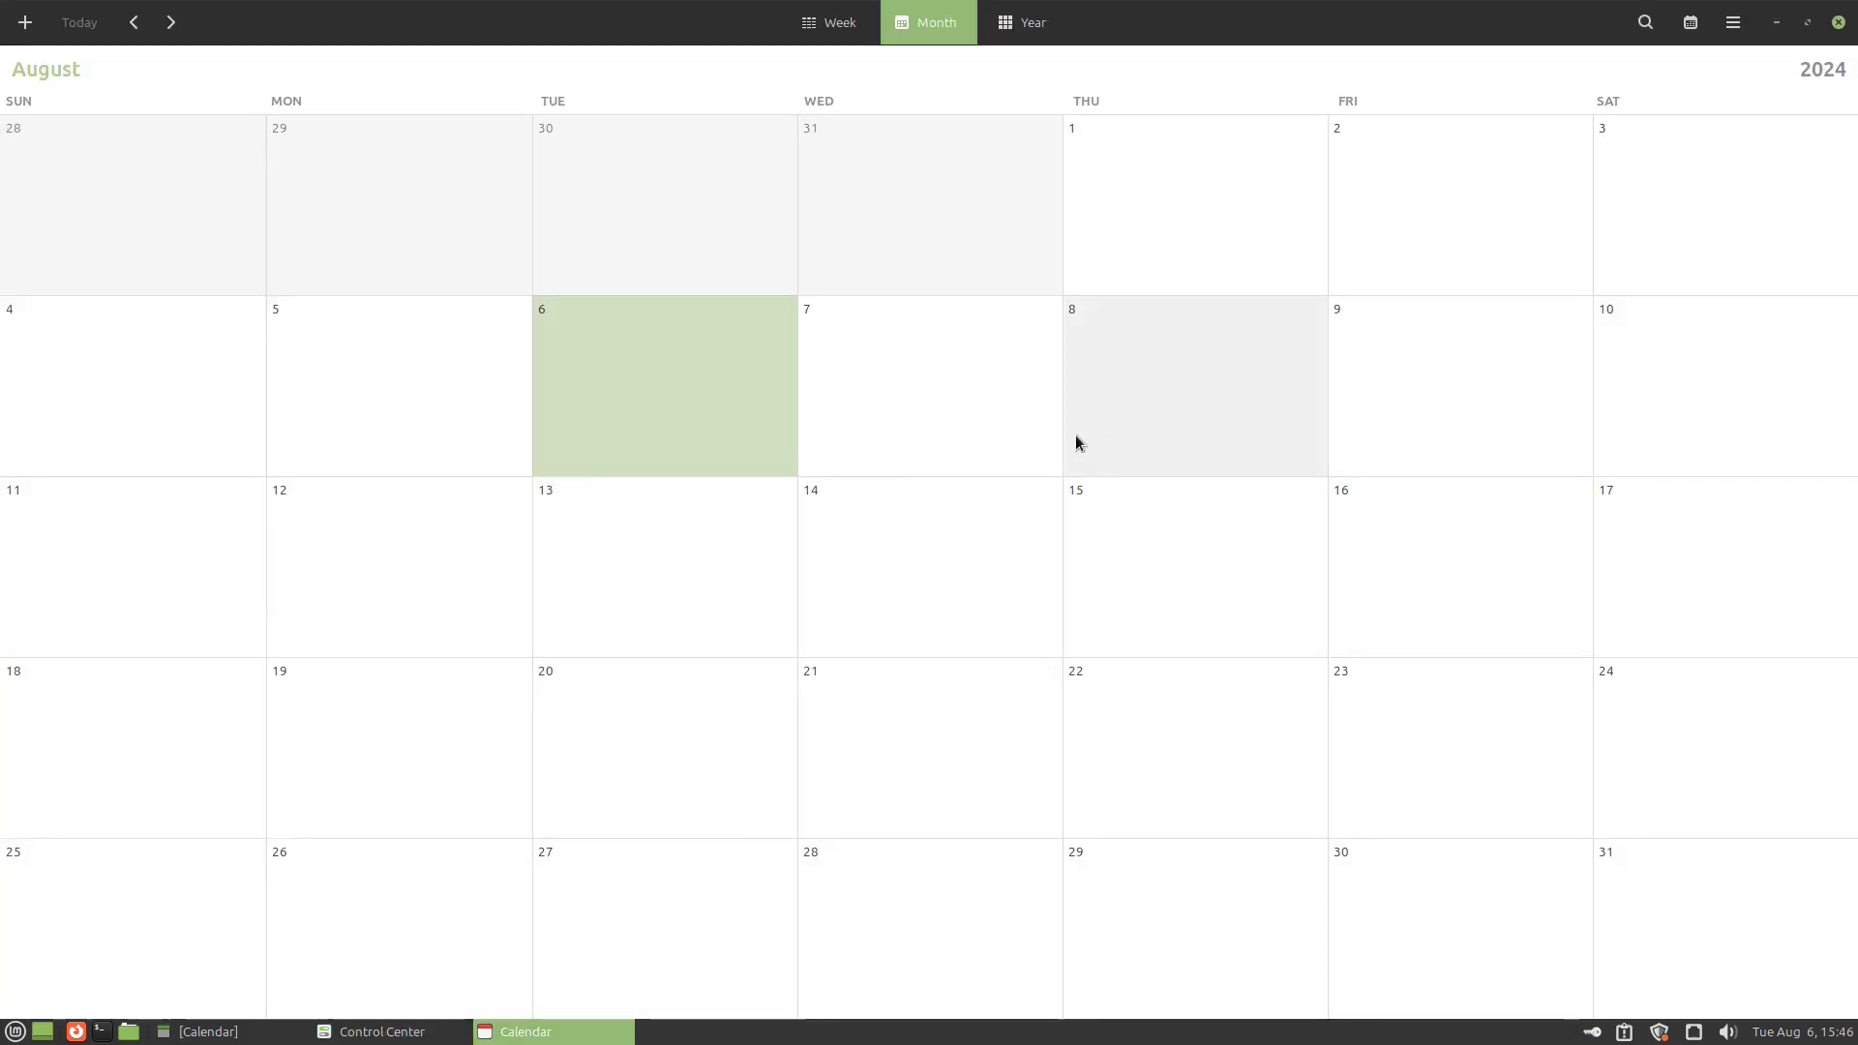
left_click(134, 22)
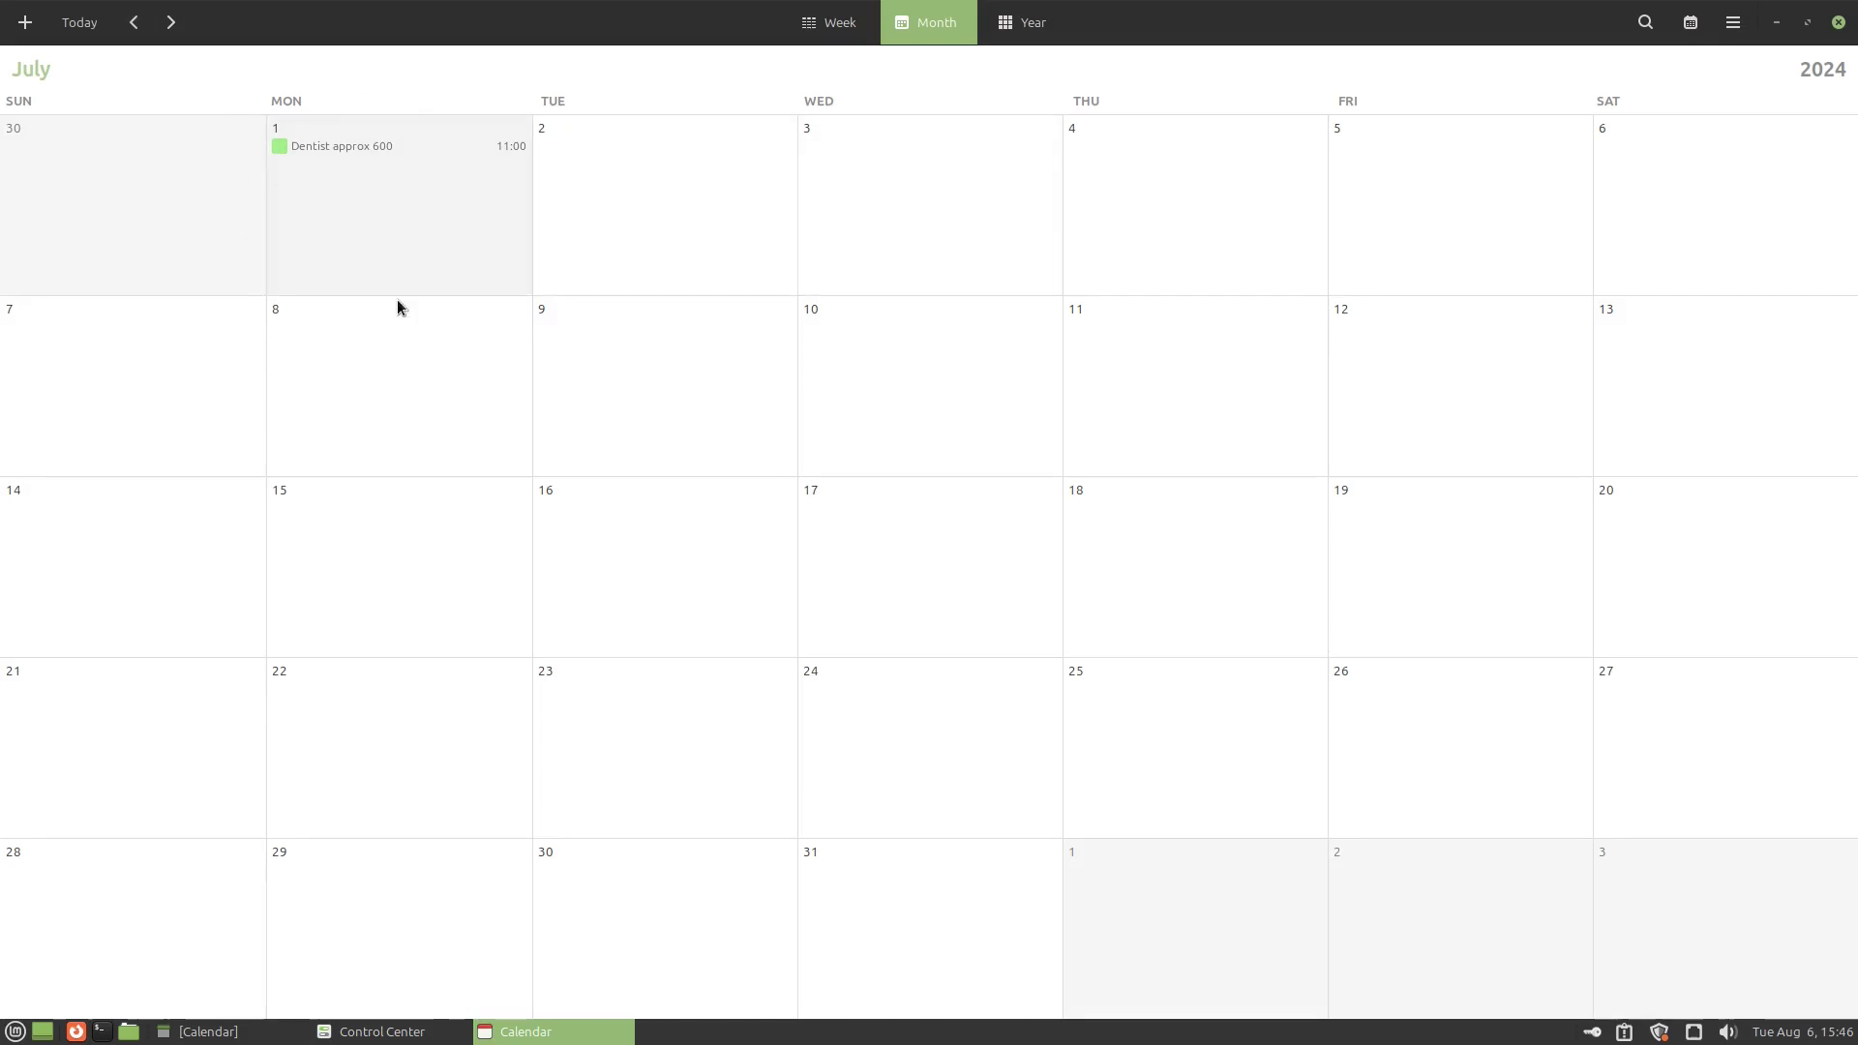
left_click(135, 23)
left_click(135, 24)
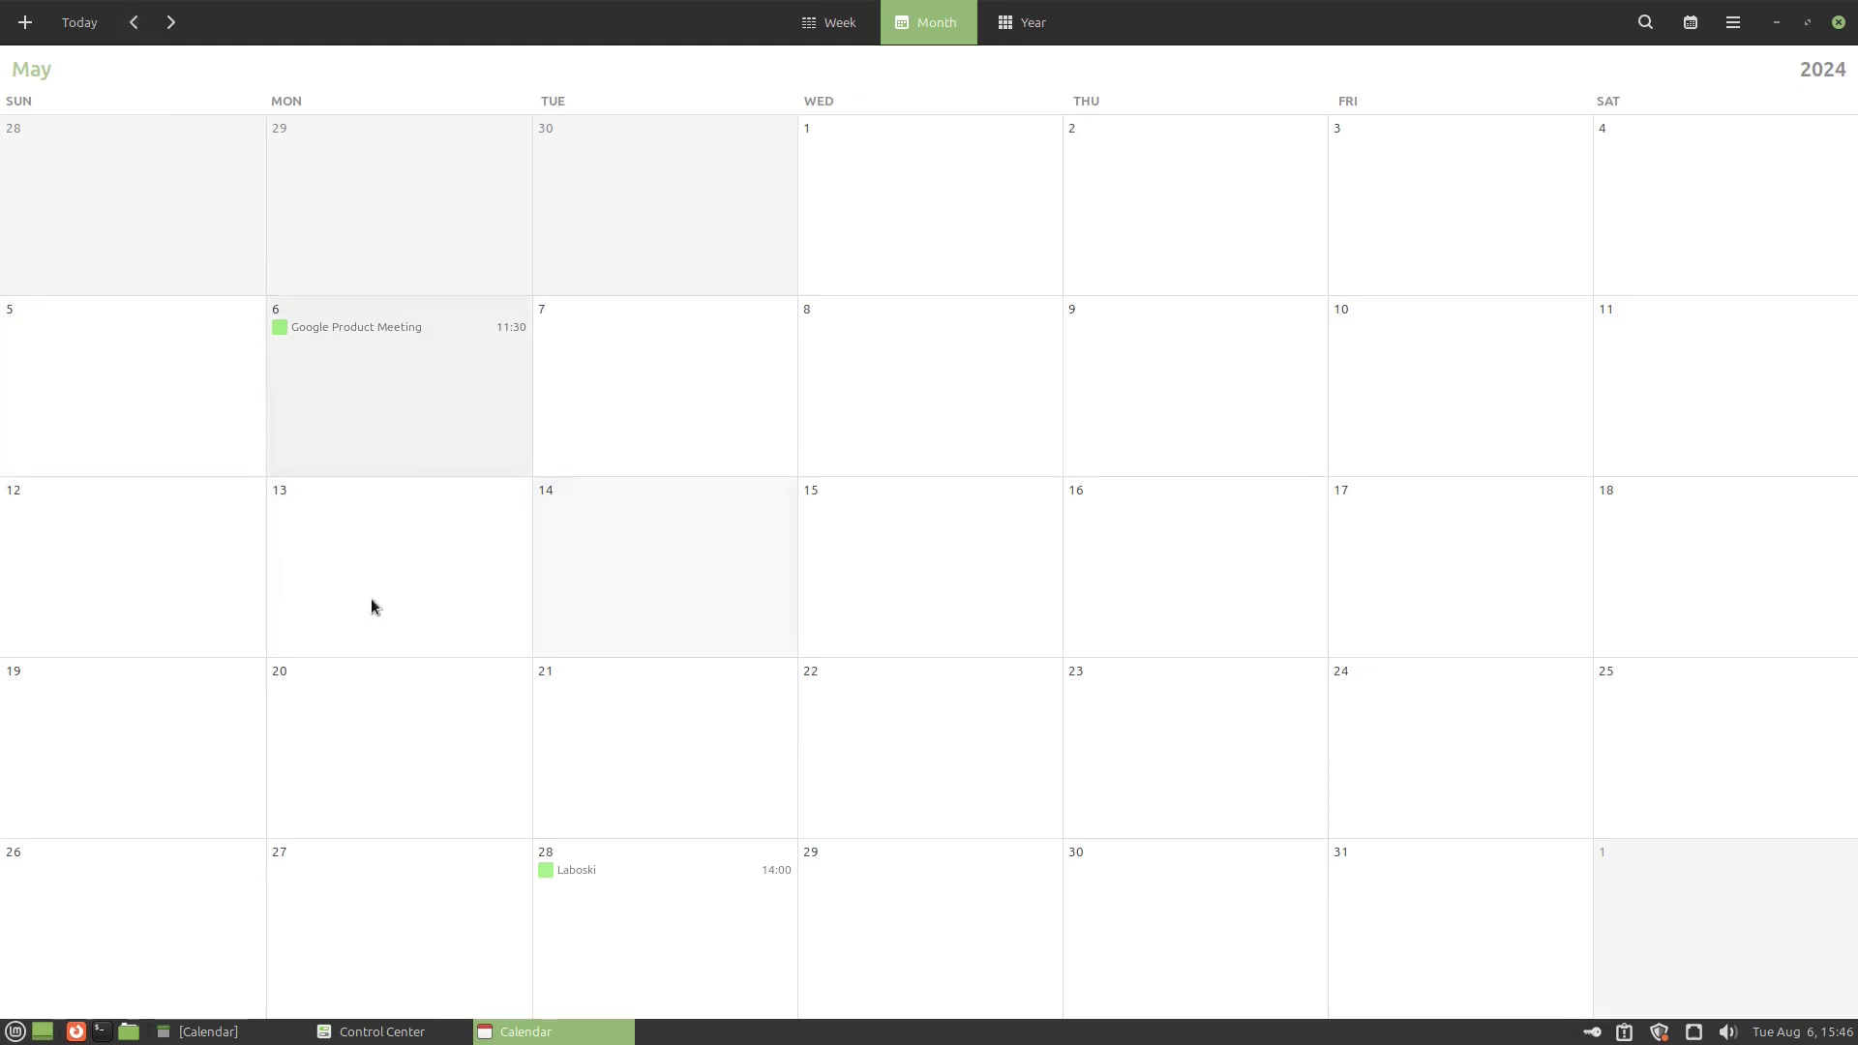
left_click(135, 29)
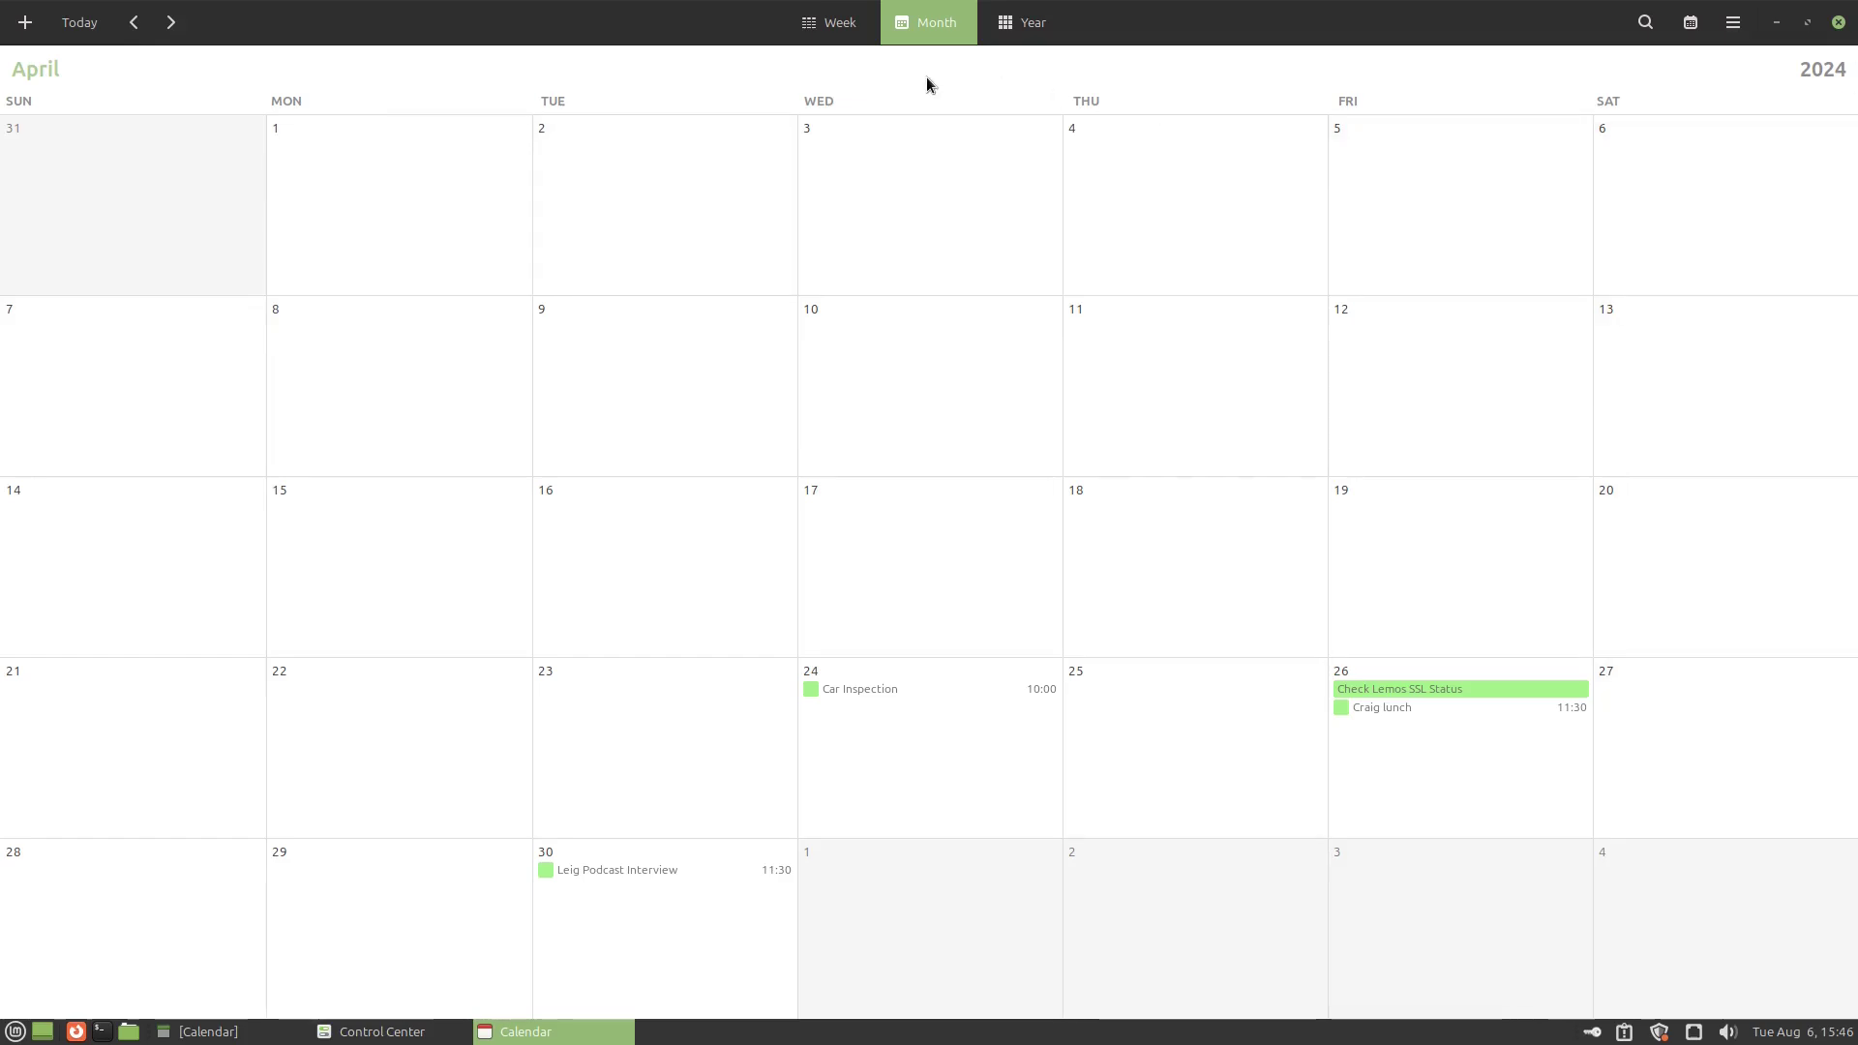
Step: Check the main menu and the list of synced Personal calendars, then close Calendar and Control Center
left_click(1734, 21)
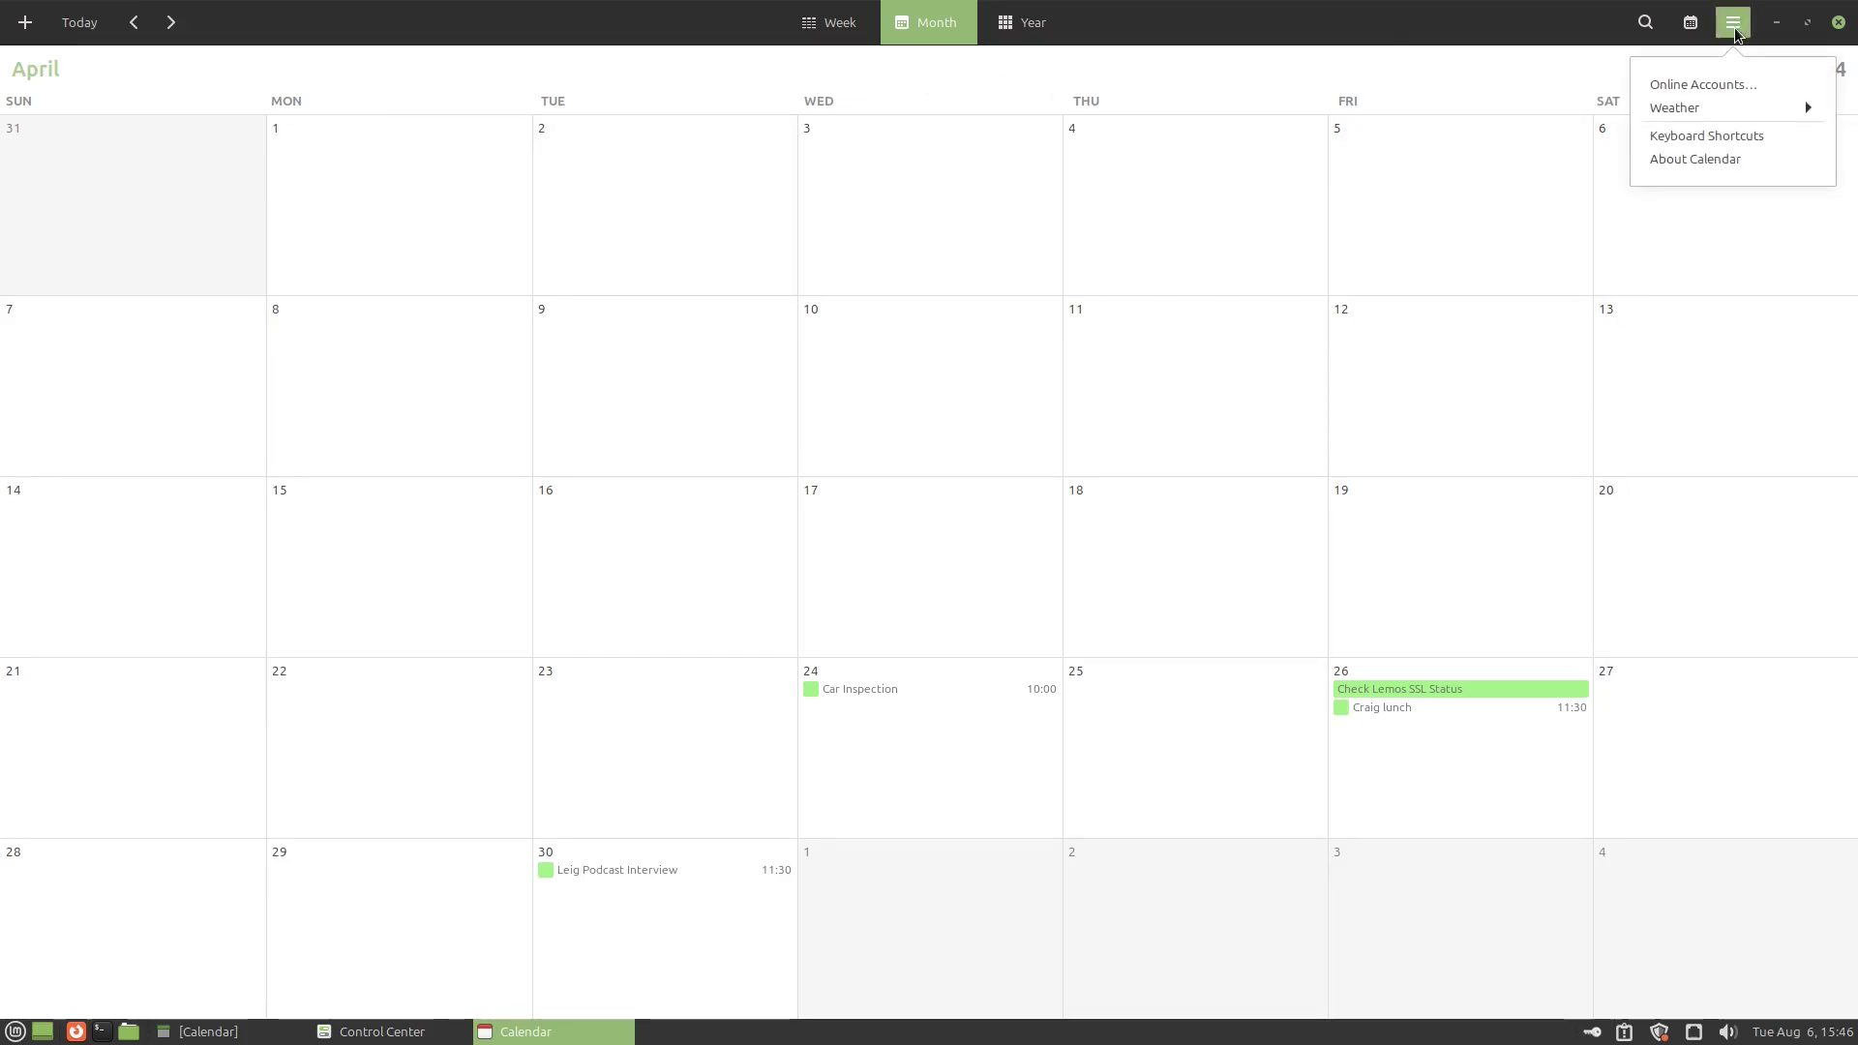
left_click(1692, 23)
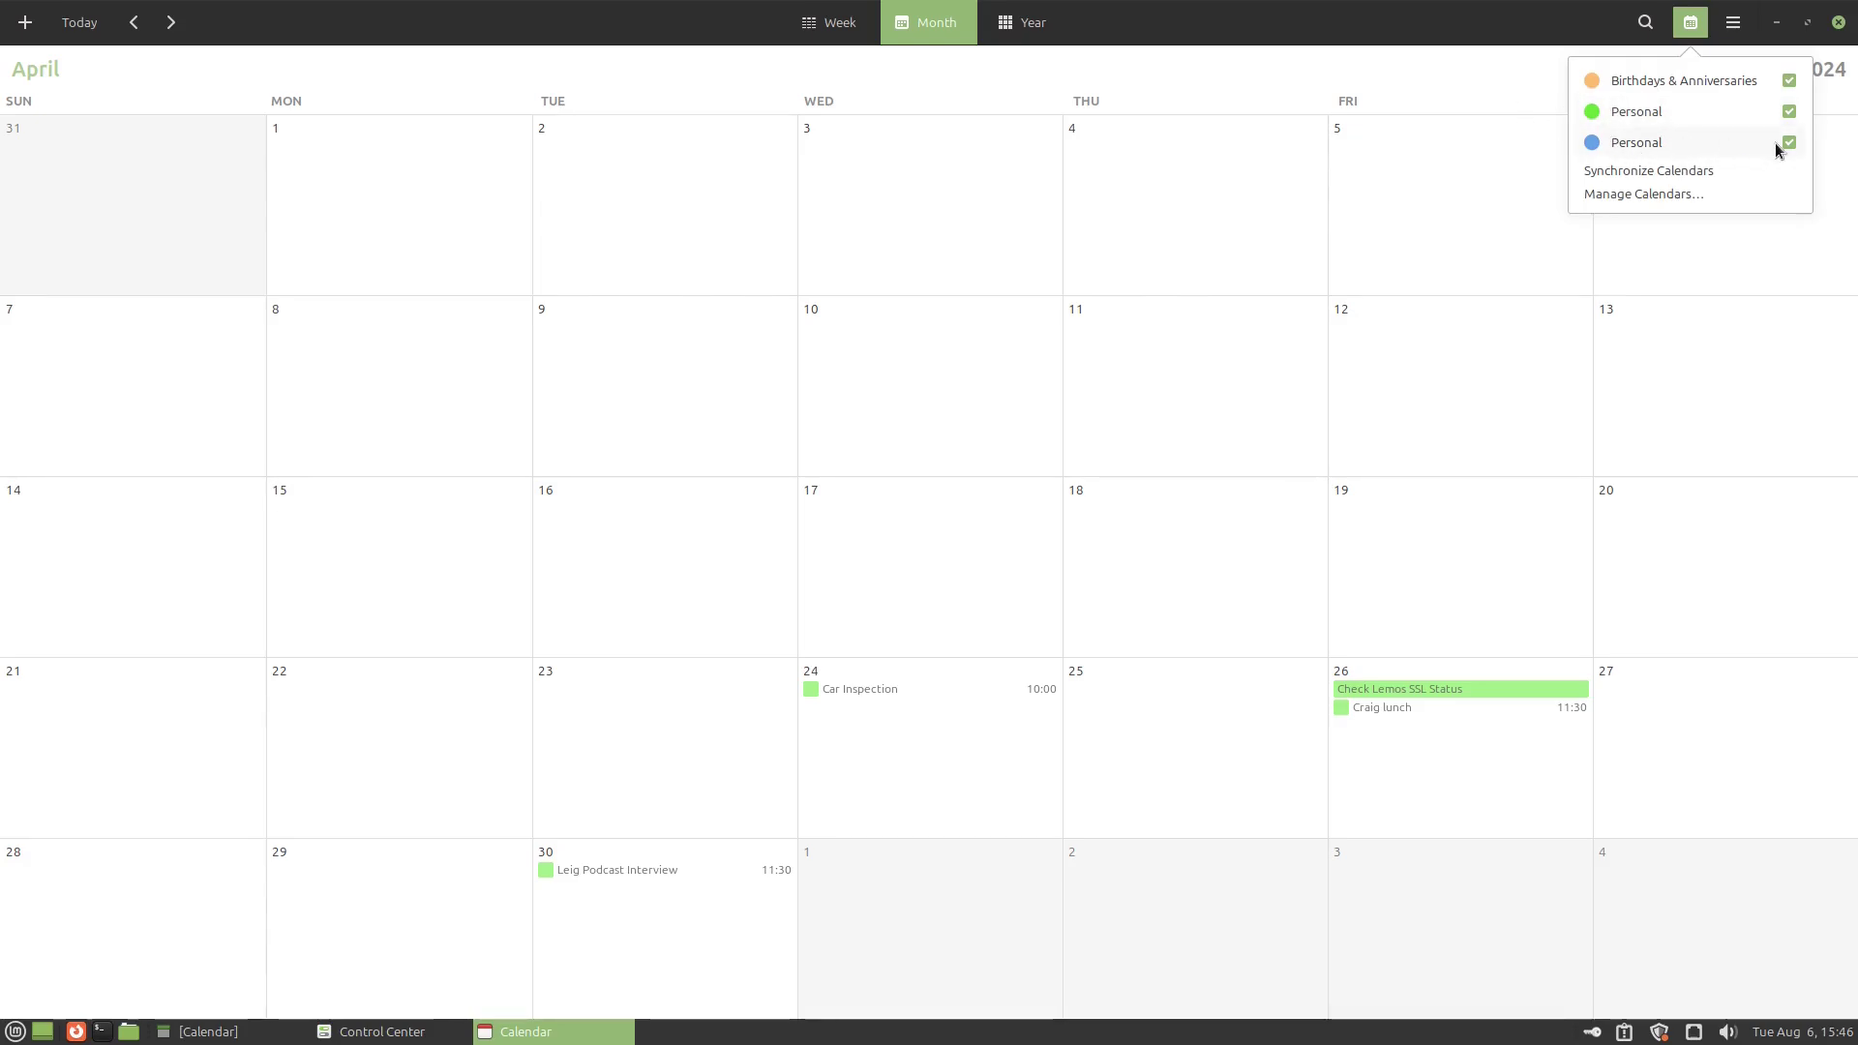
left_click(1834, 24)
left_click(1836, 23)
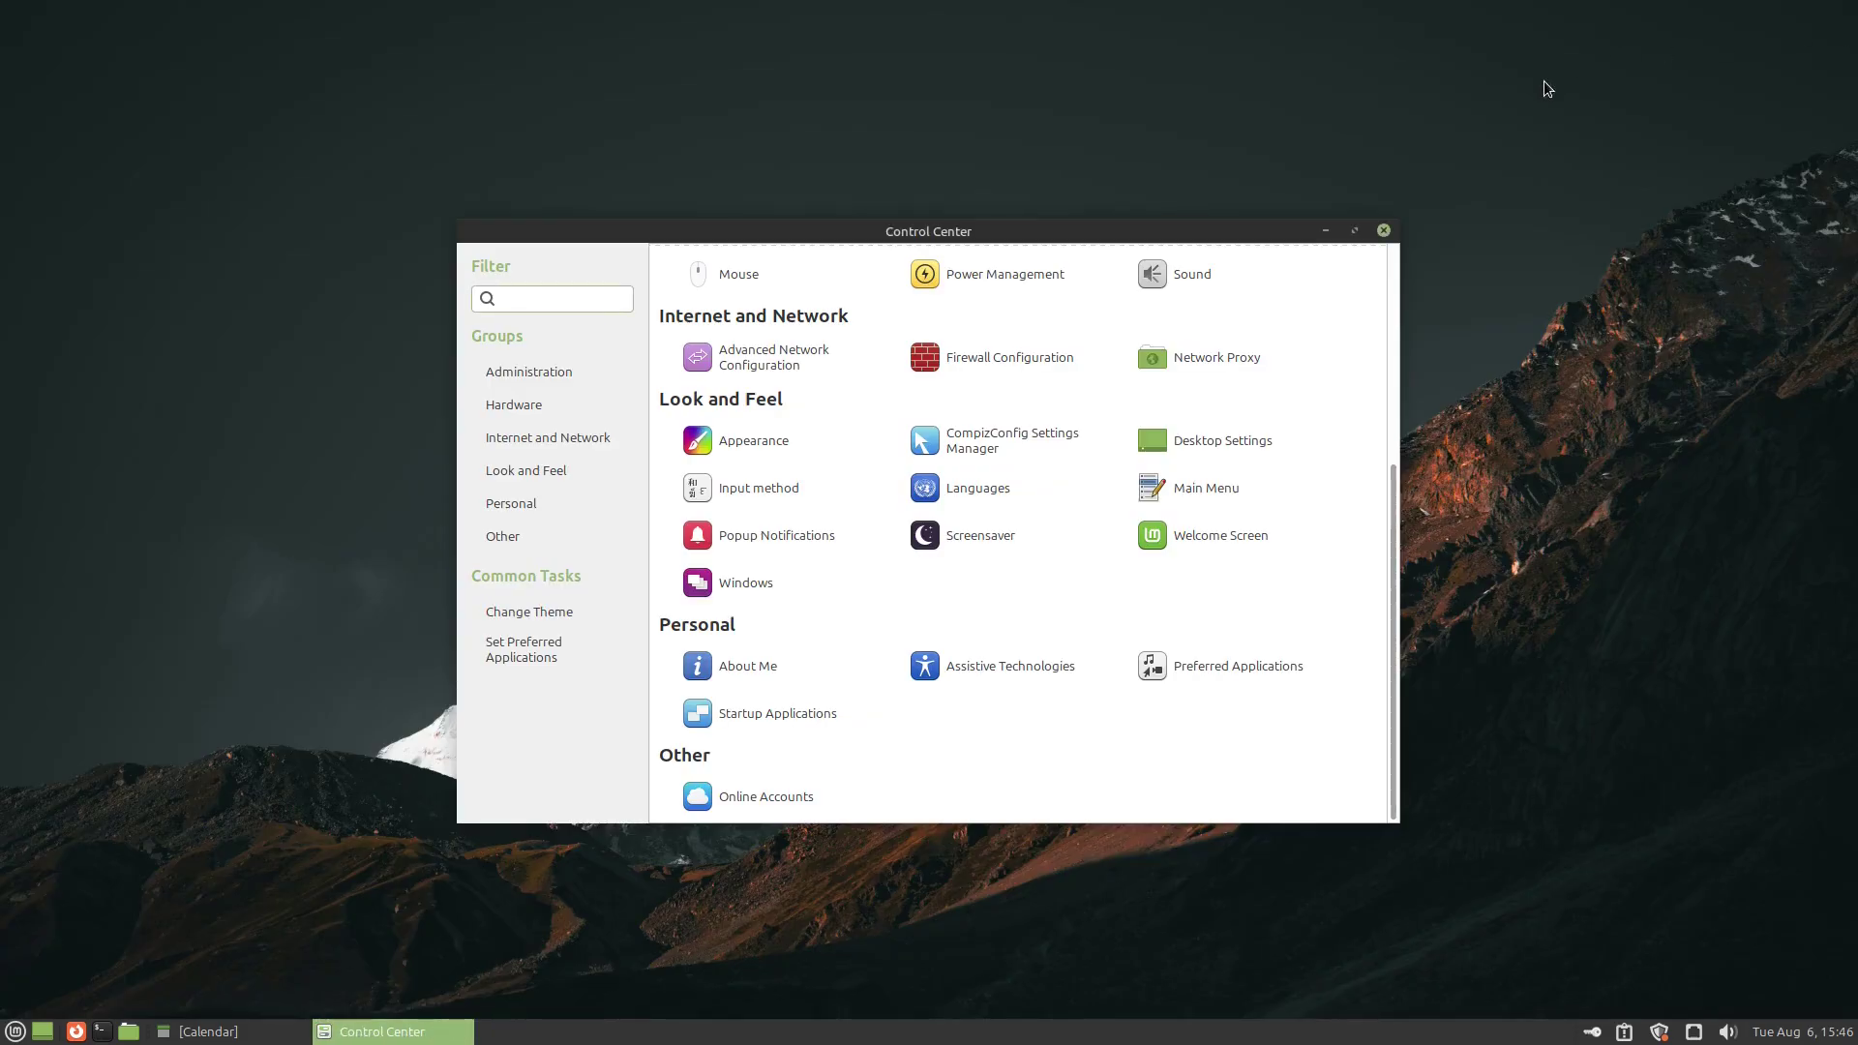
left_click(1384, 230)
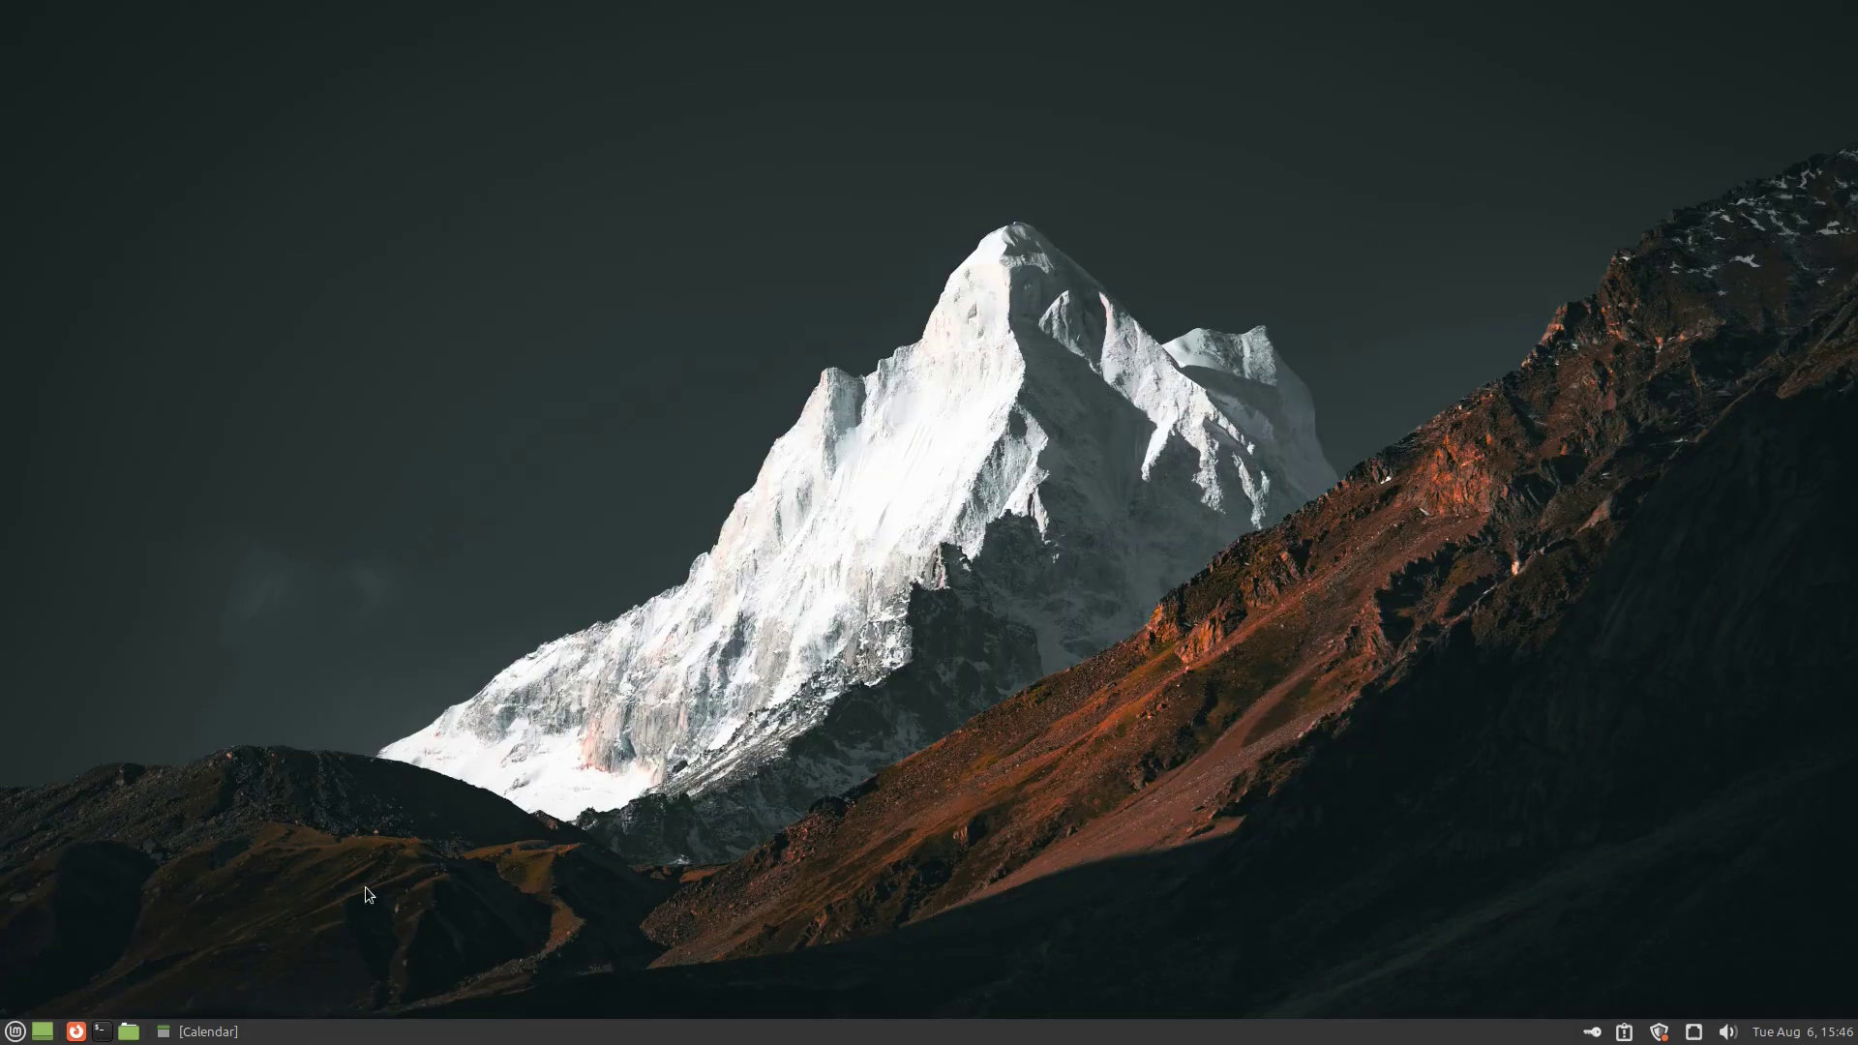
Step: Review Evolution's April–May 2024 events, close it, and open the home folder in the file manager
left_click(205, 1031)
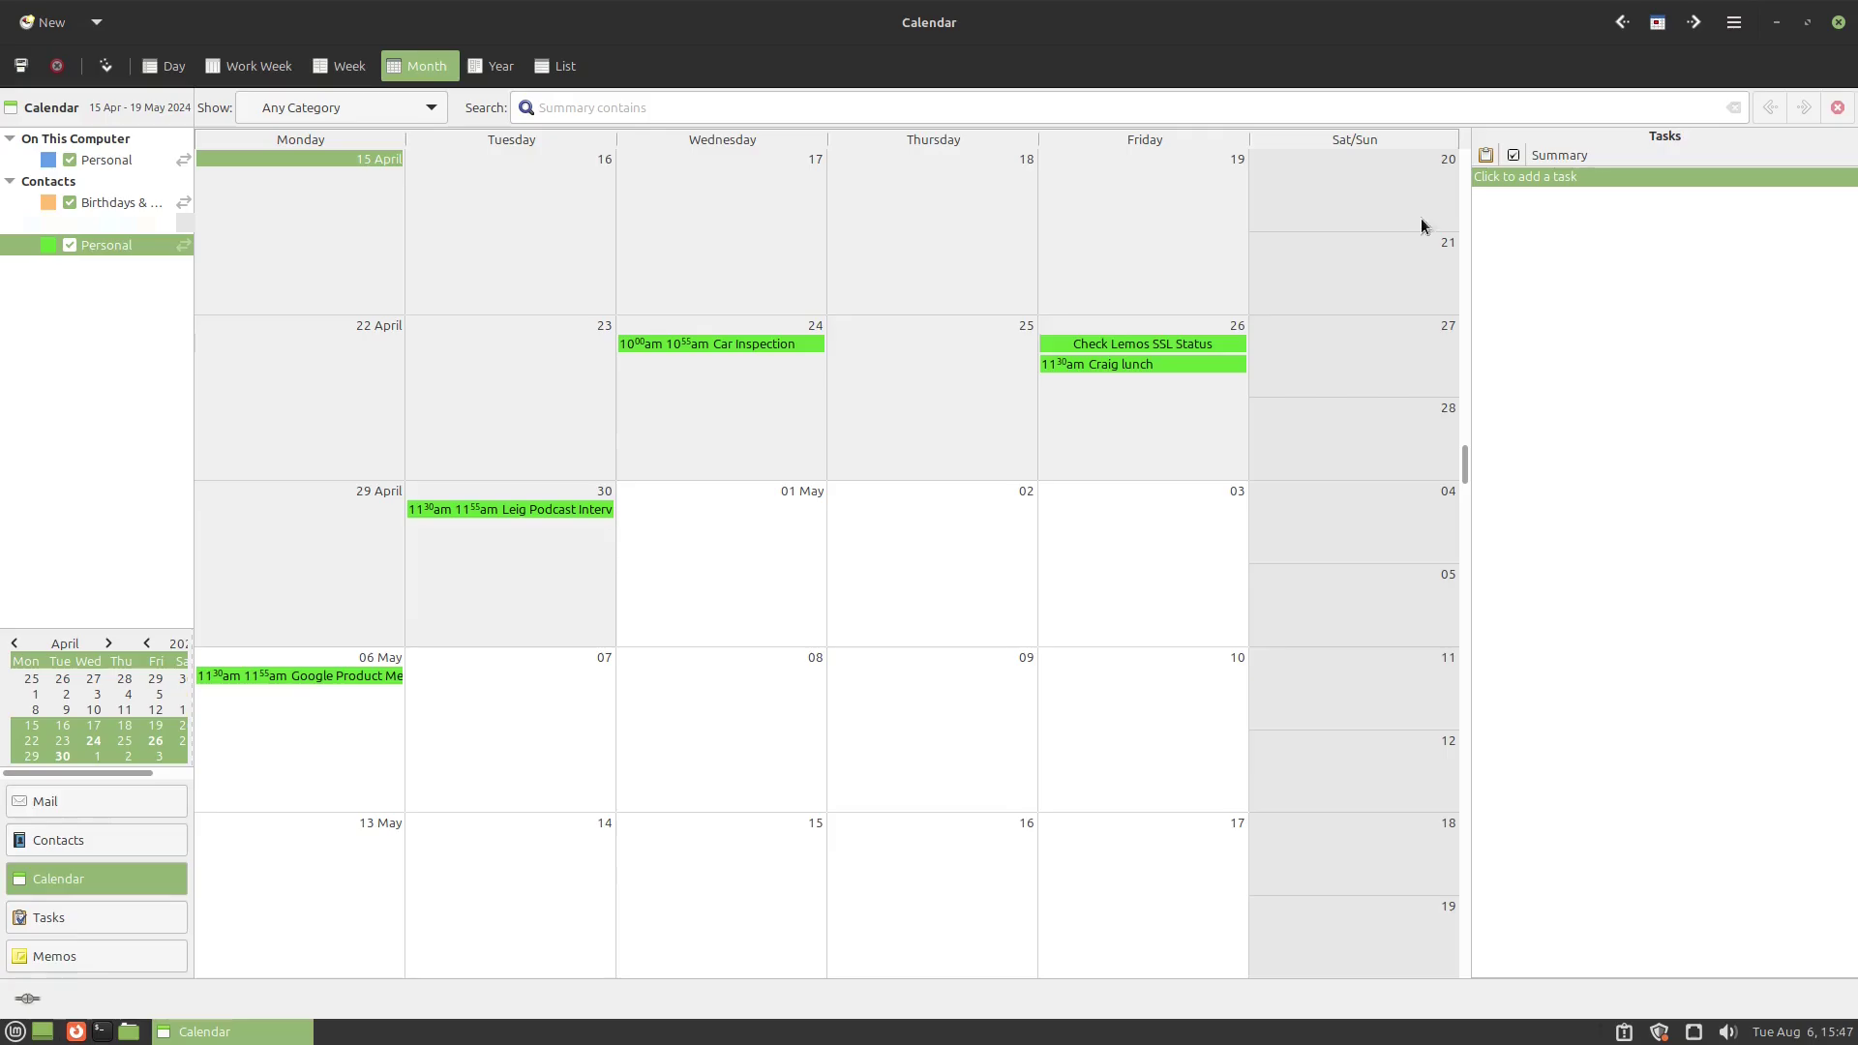
left_click(1838, 22)
left_click(128, 1032)
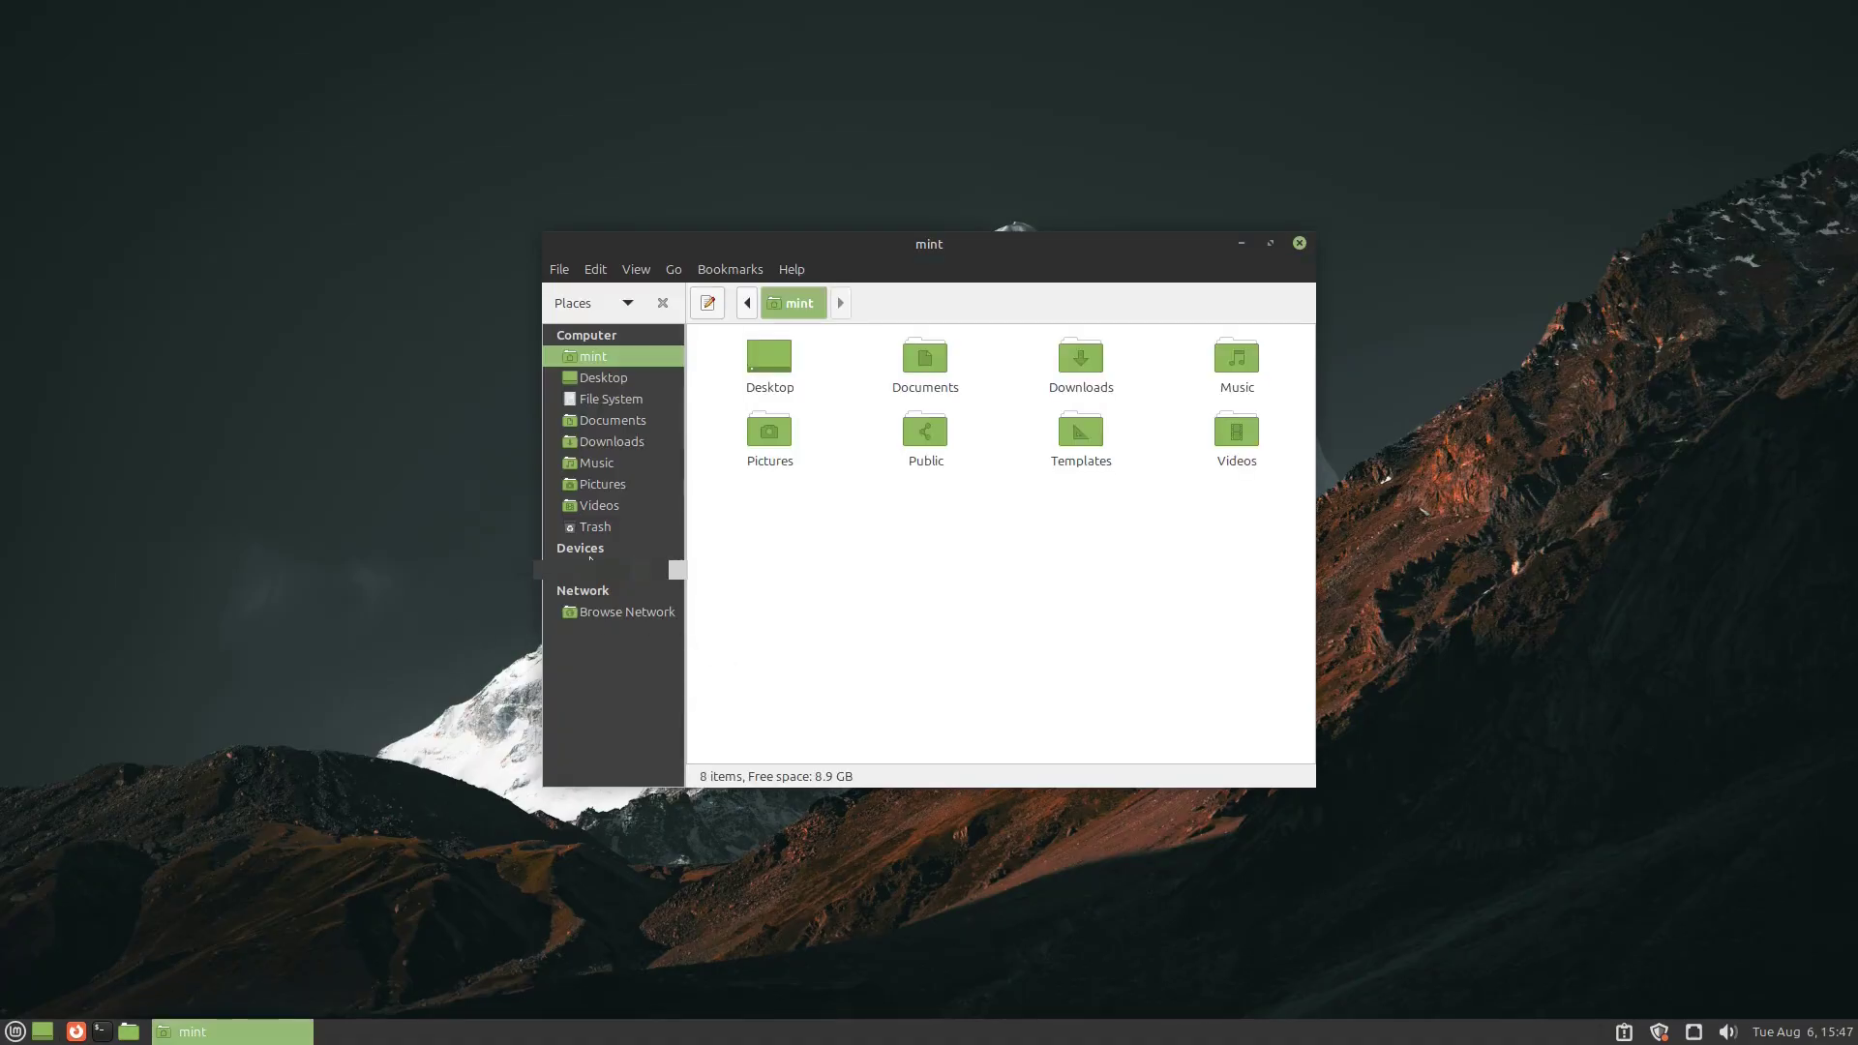
Step: Open the Nextcloud webdav share and confirm in Help > About that Caja is version 1.26.3
left_click(601, 570)
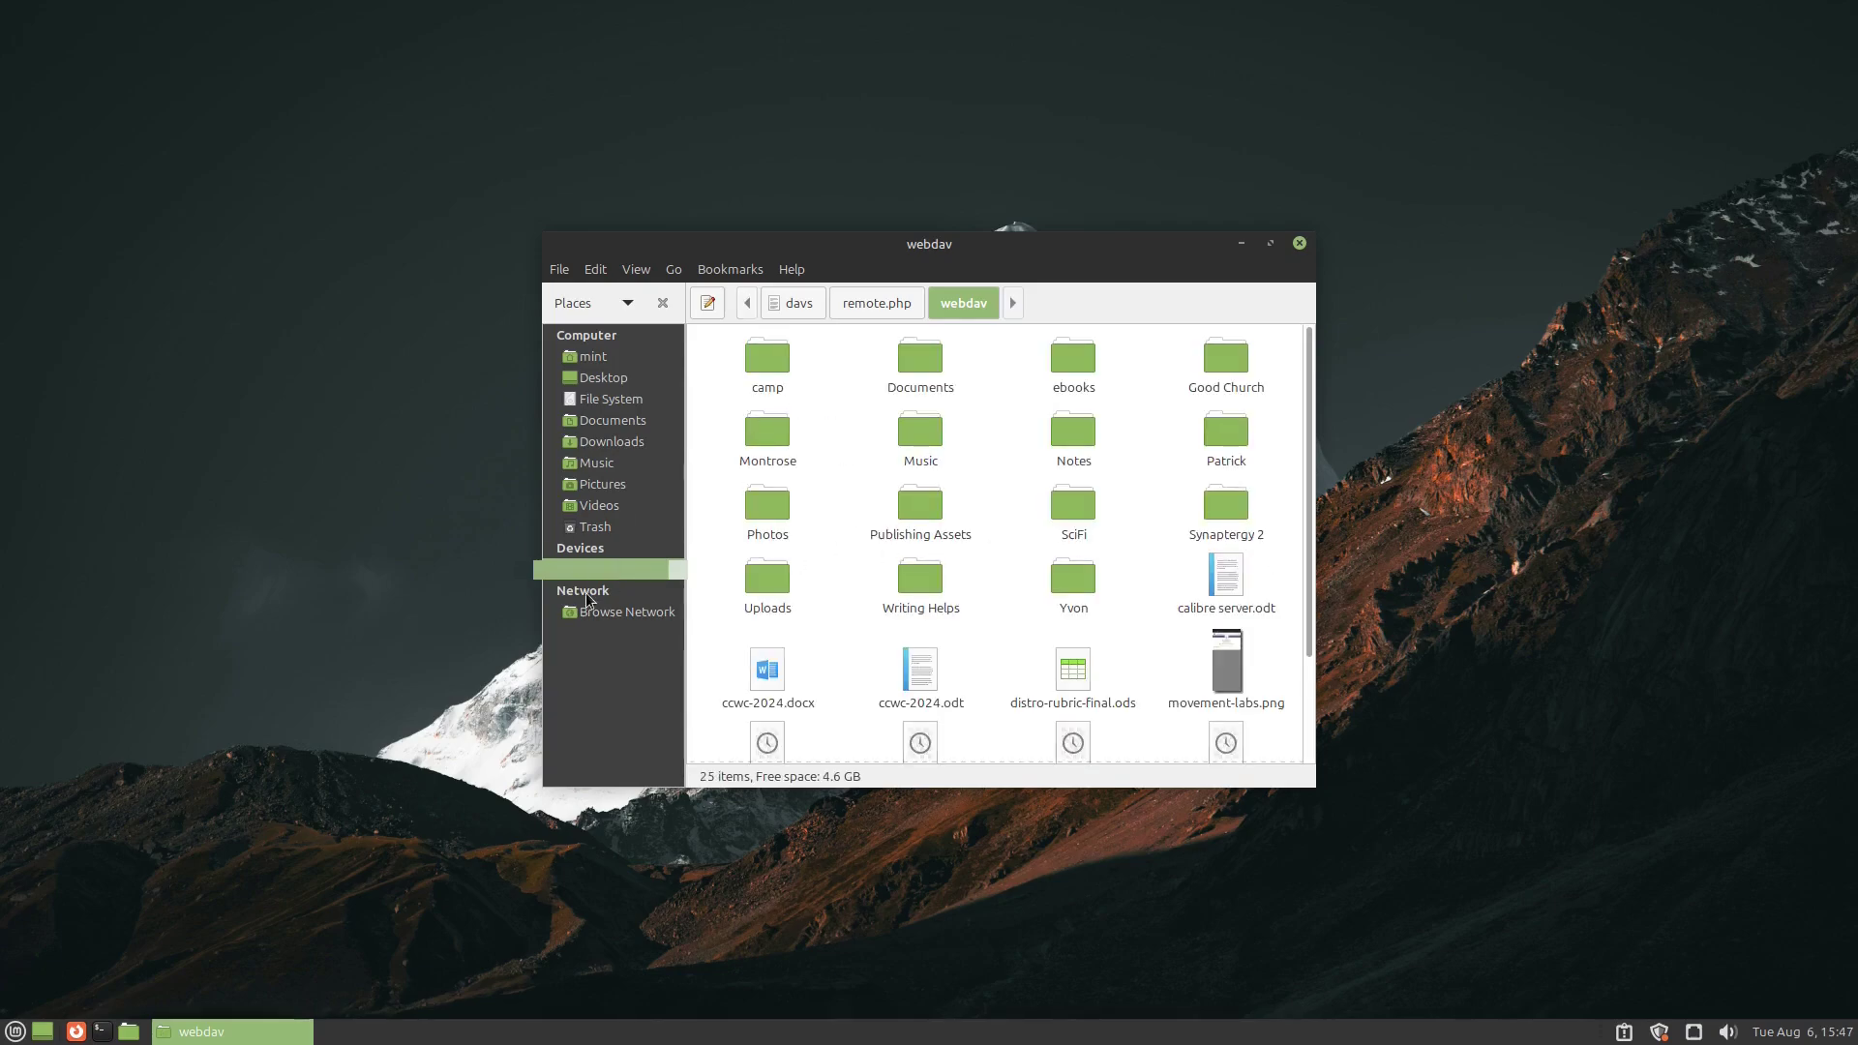
left_click(790, 270)
left_click(813, 323)
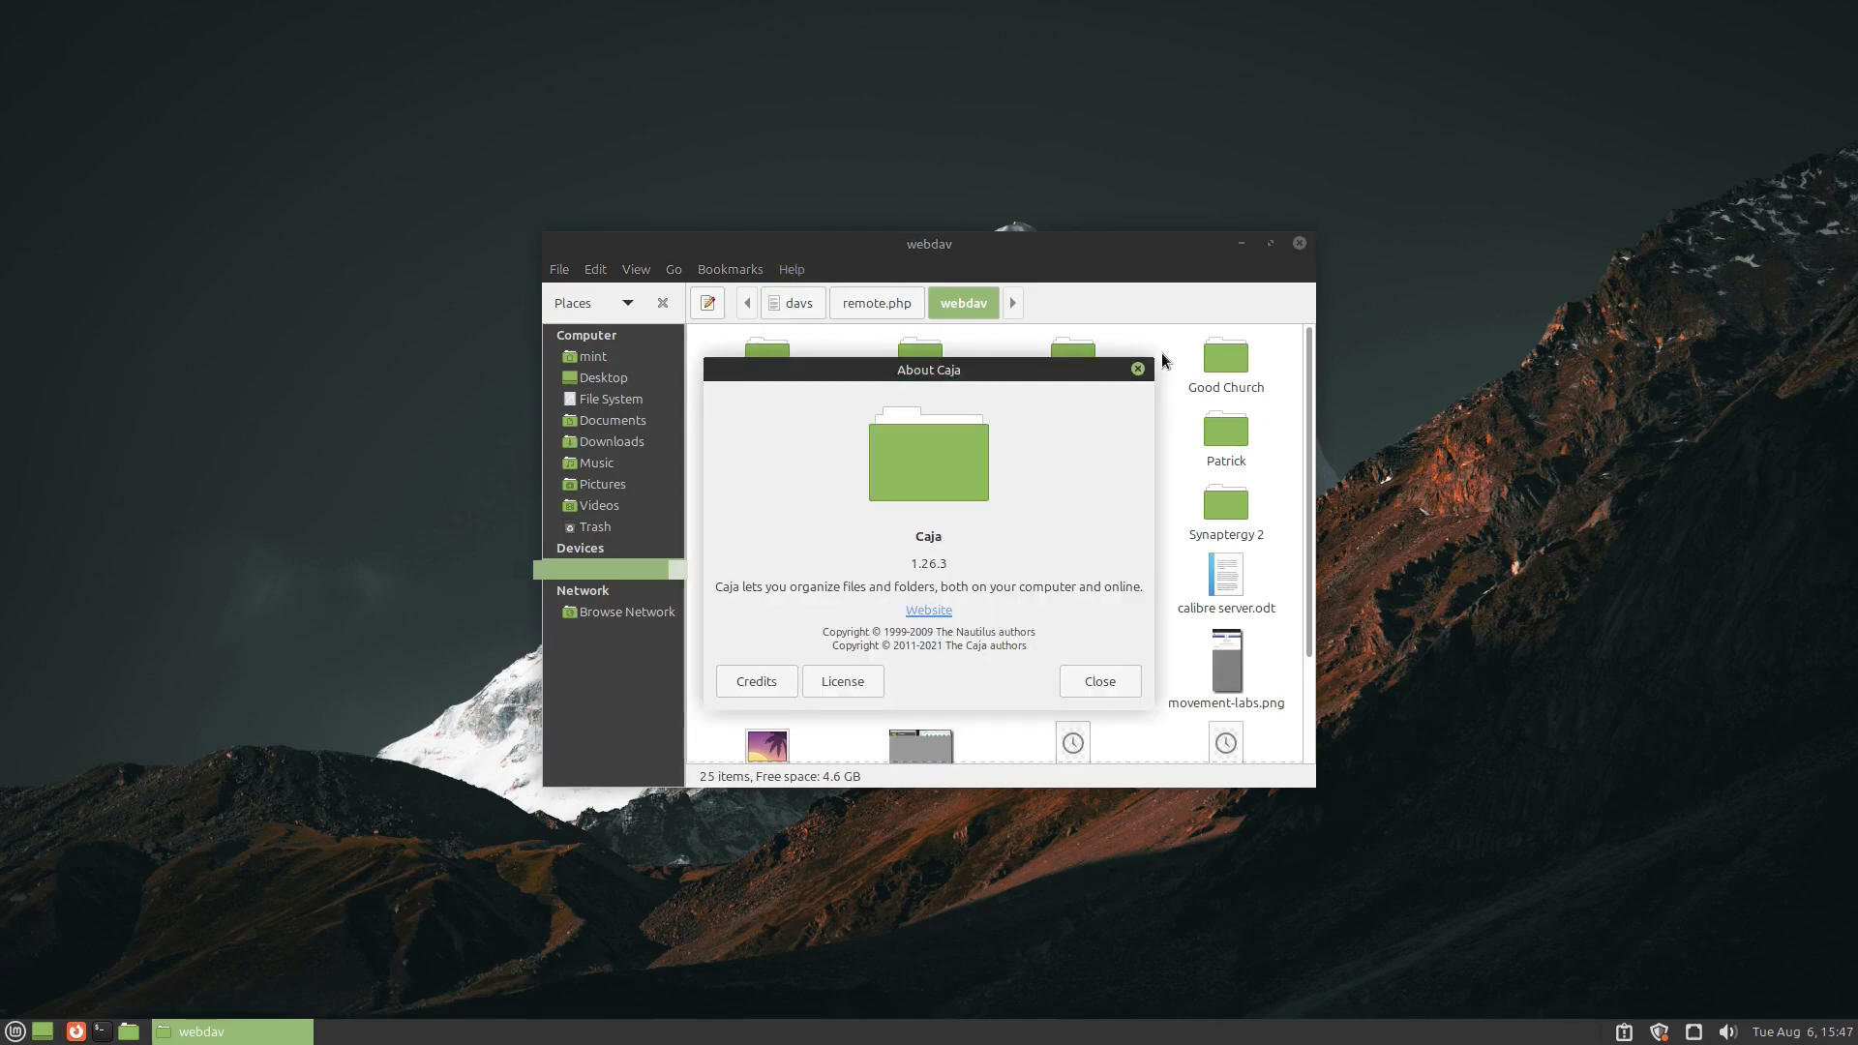
left_click(1138, 369)
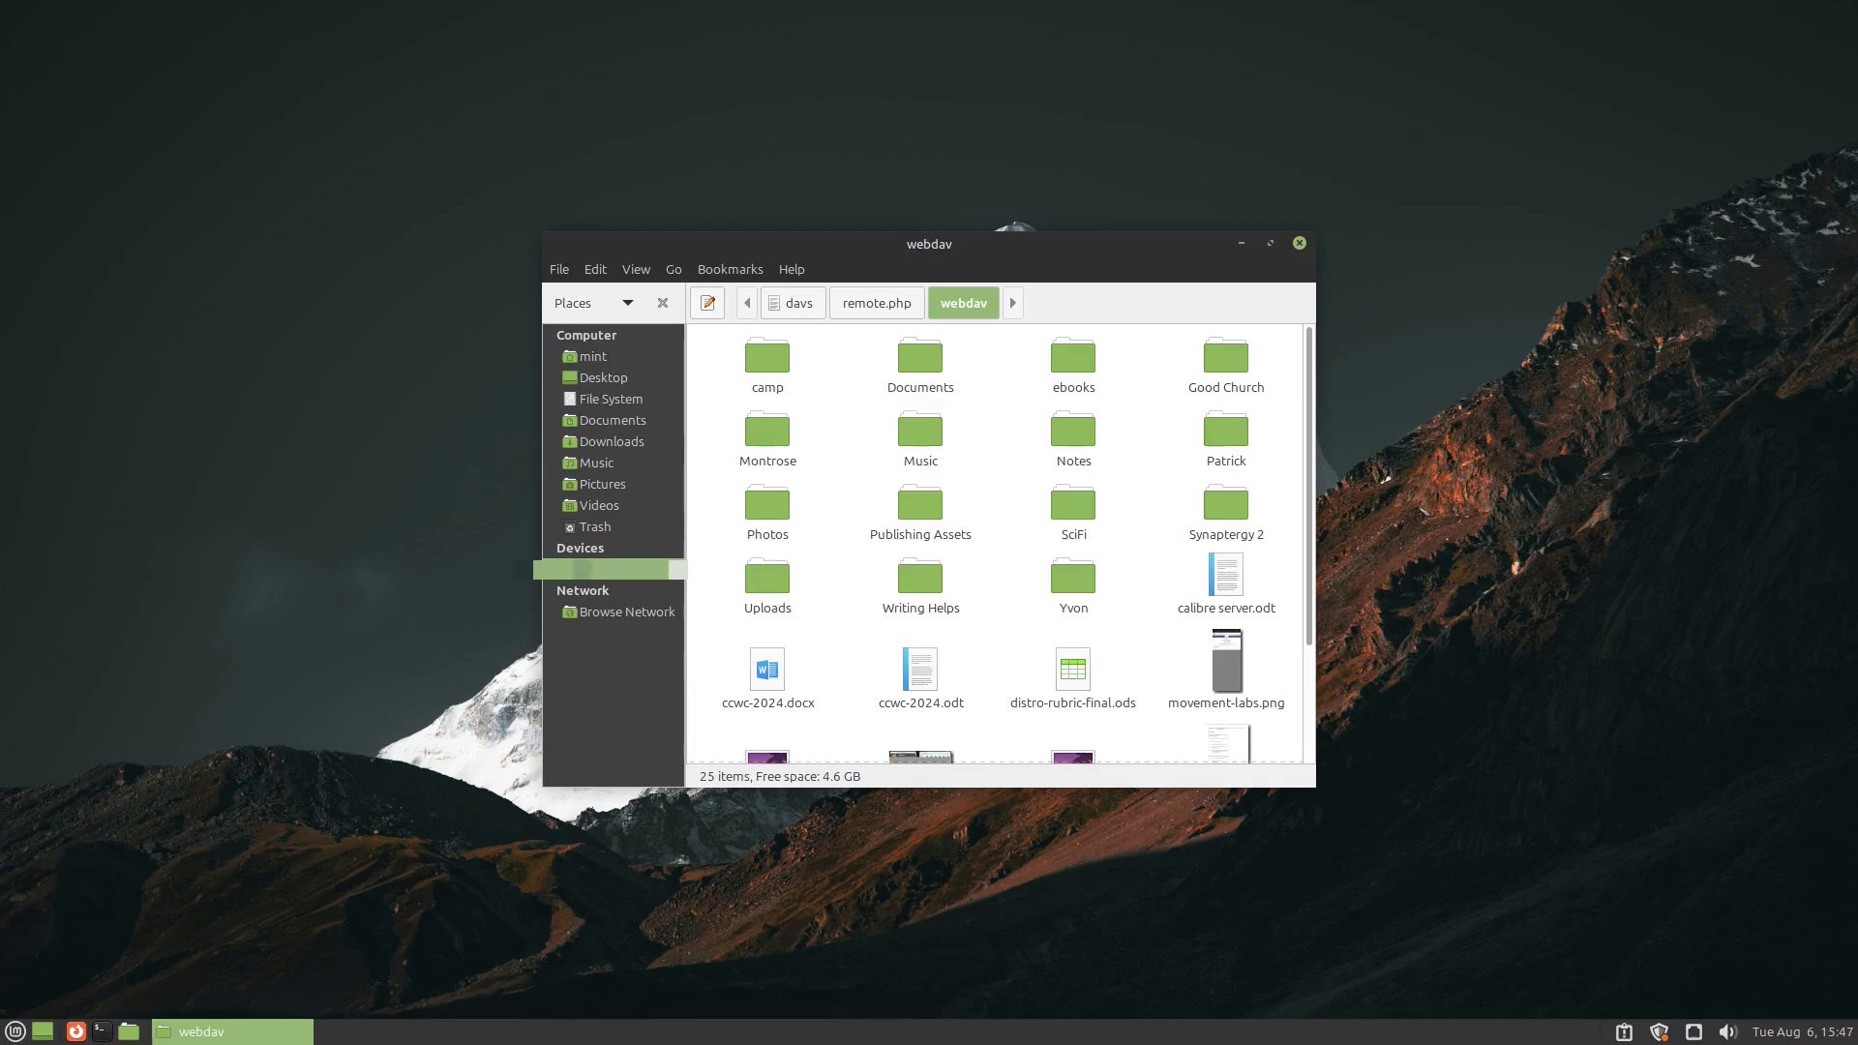
Step: Scroll through the share's 25 items, then close the file manager
scroll(1012, 605, "down", 3)
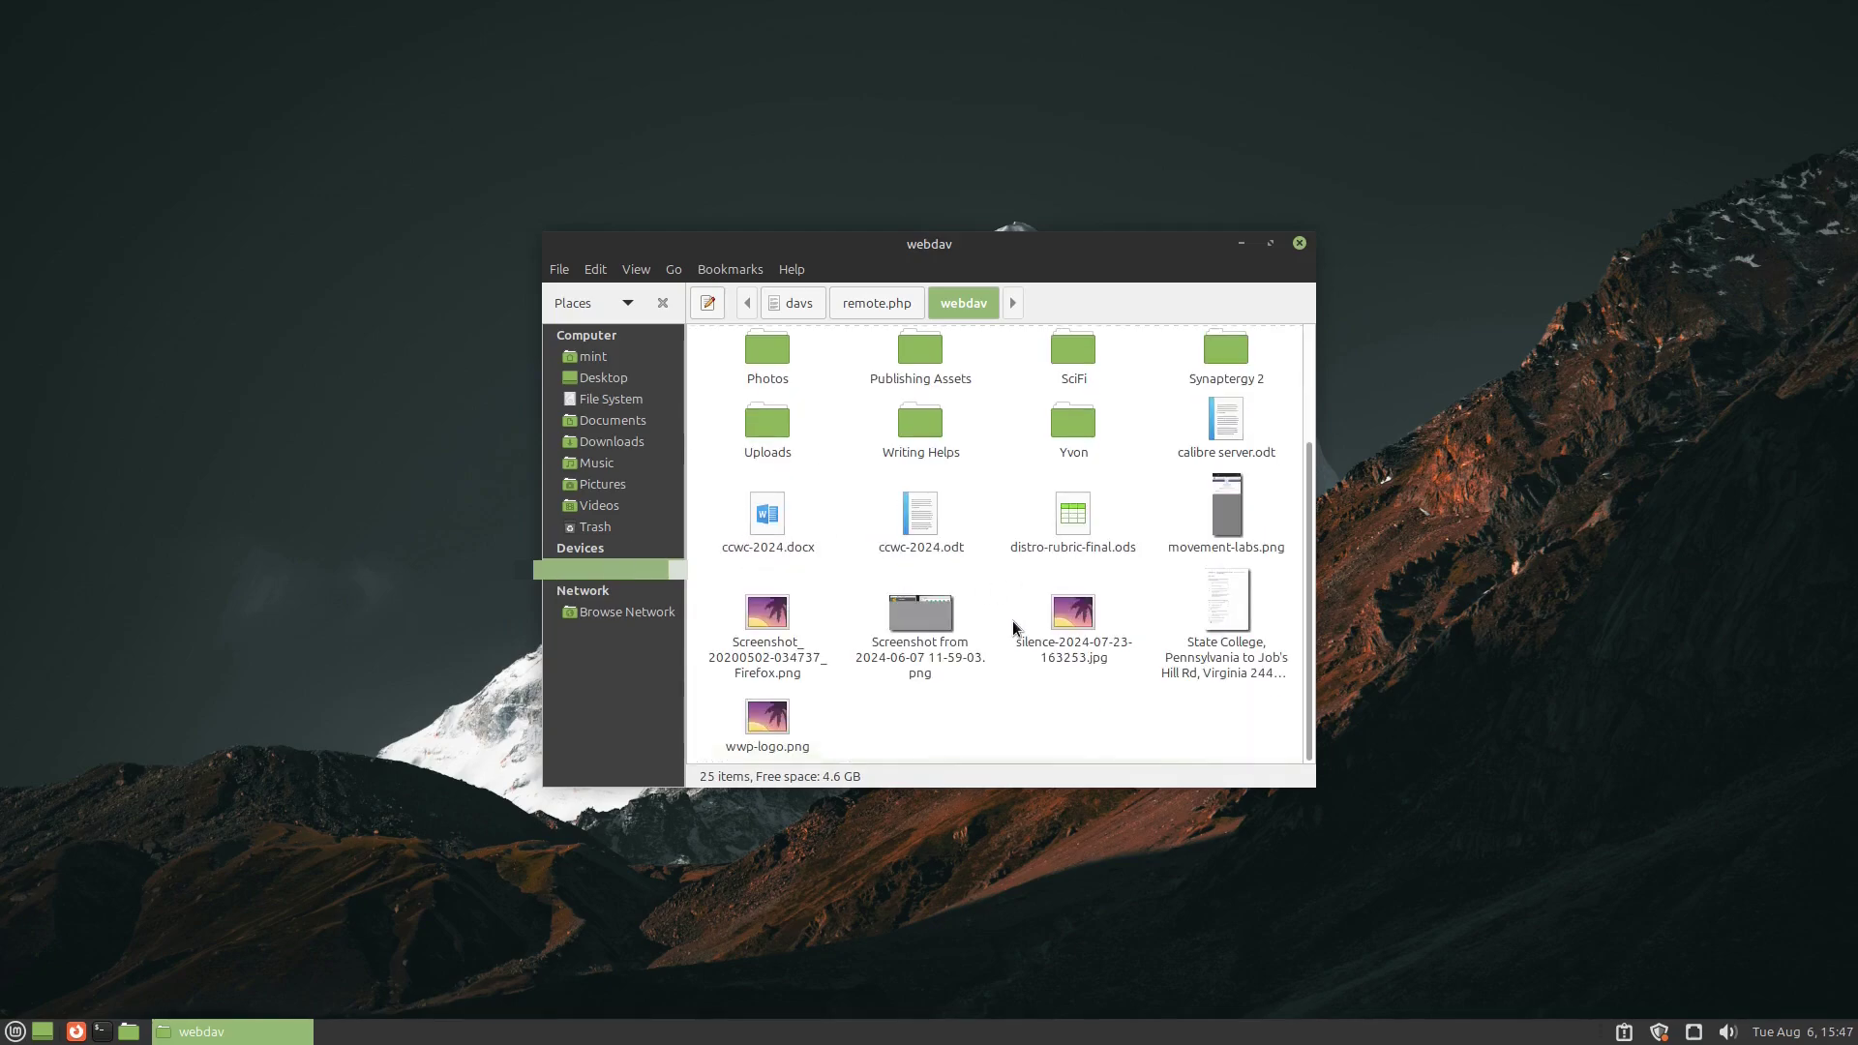
scroll(1112, 512, "up", 3)
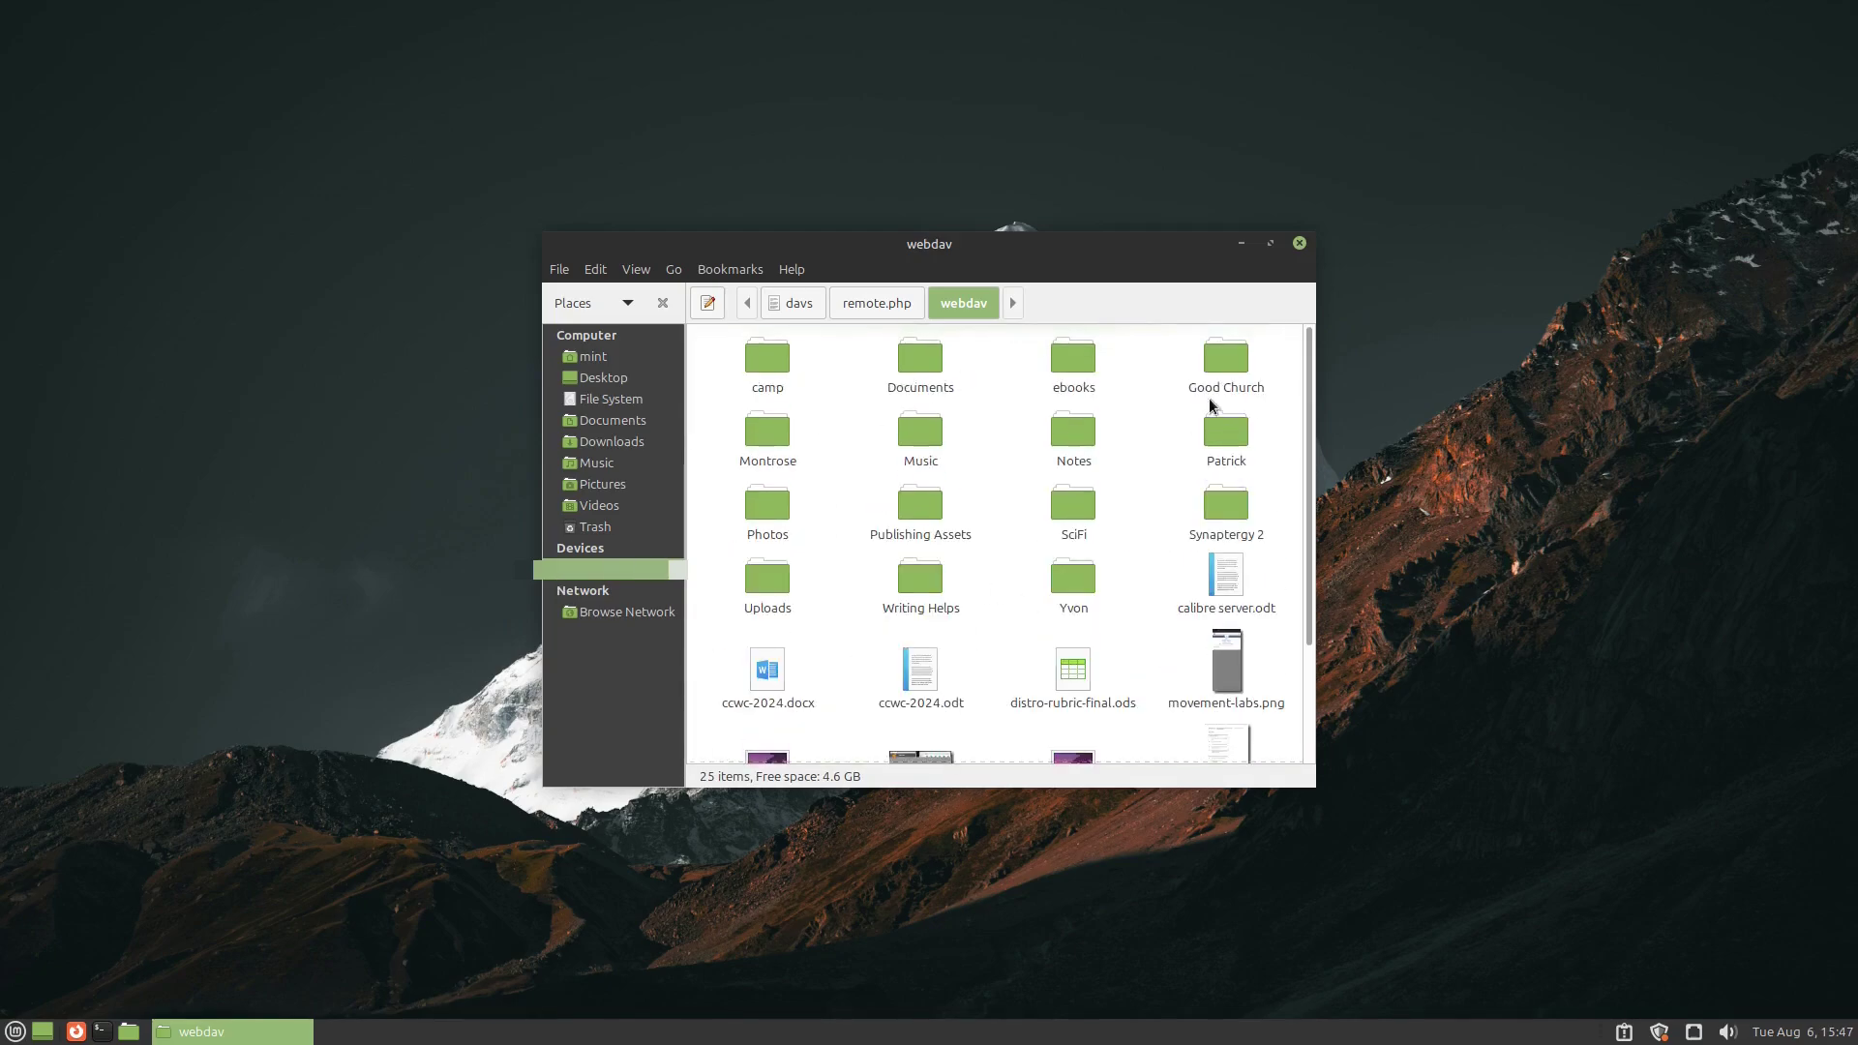
left_click(1298, 244)
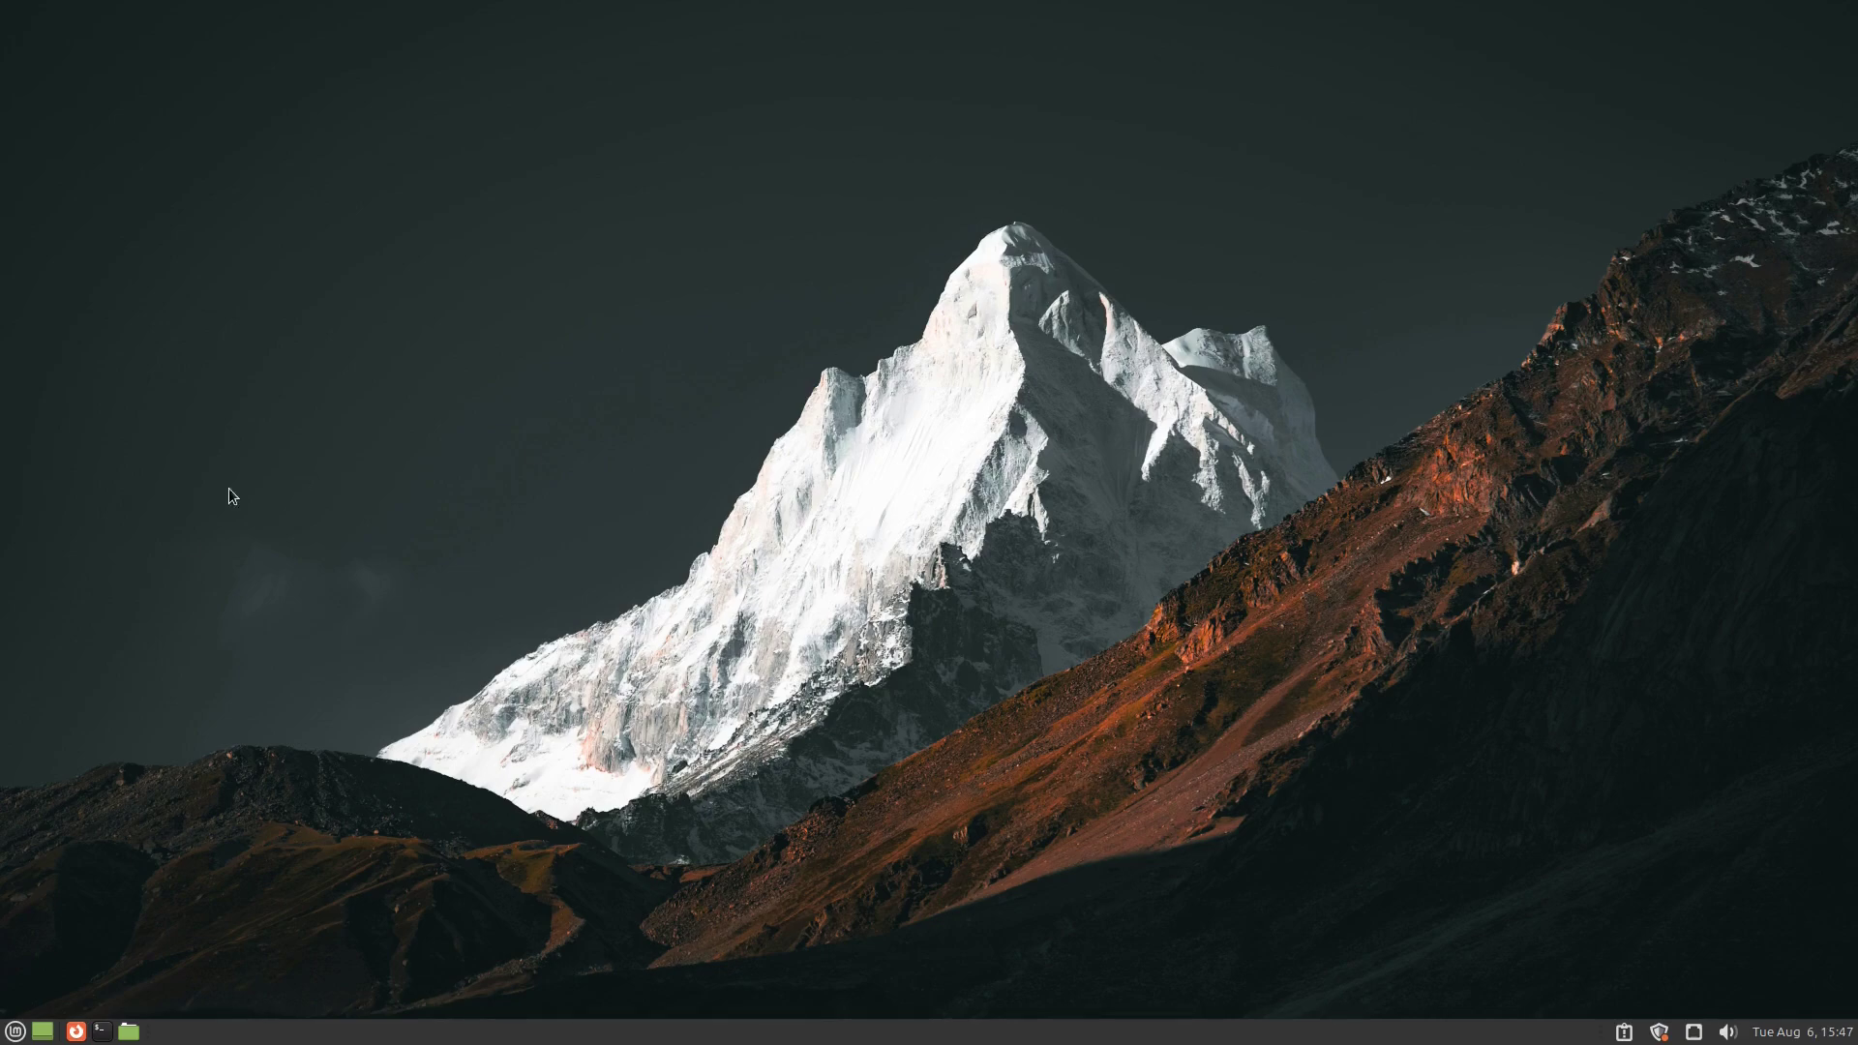
Step: Browse the menu's Graphics, Accessories, Internet, Office, Sound & Video and System Tools categories, ending on Administration
left_click(20, 1032)
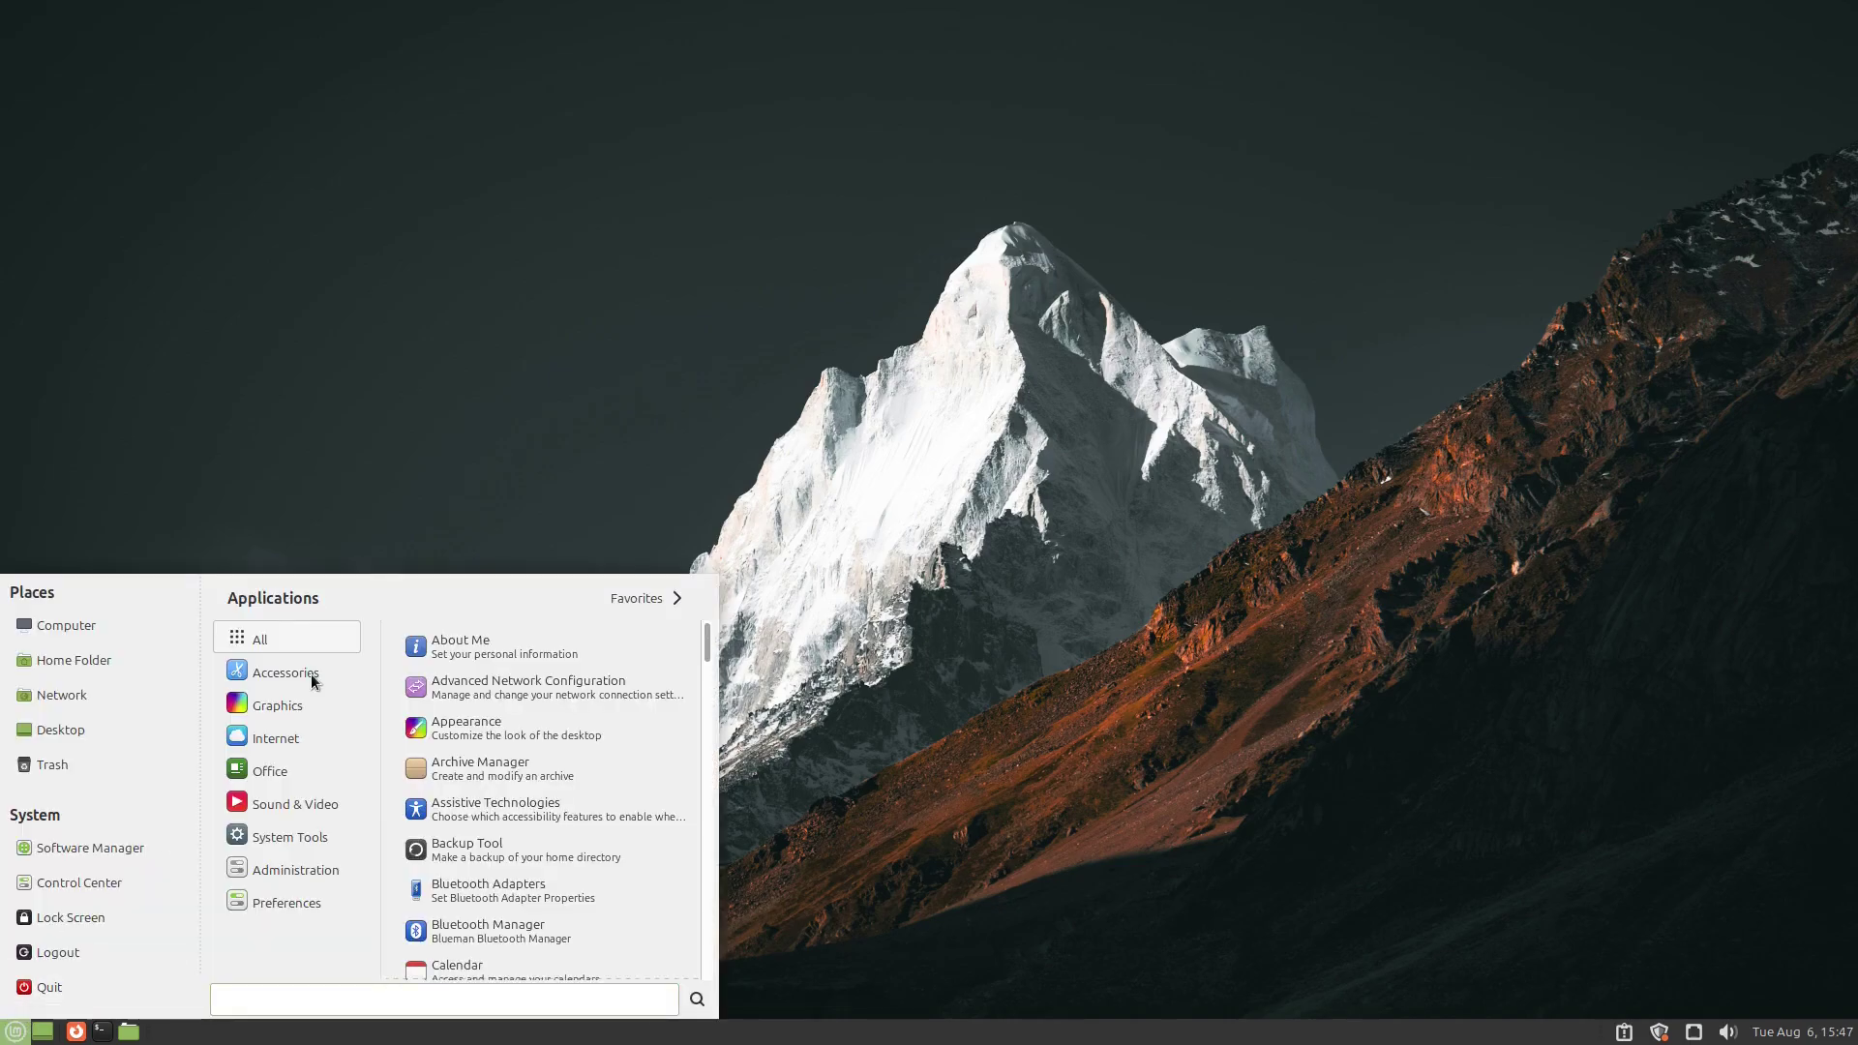
mouse_move(306, 711)
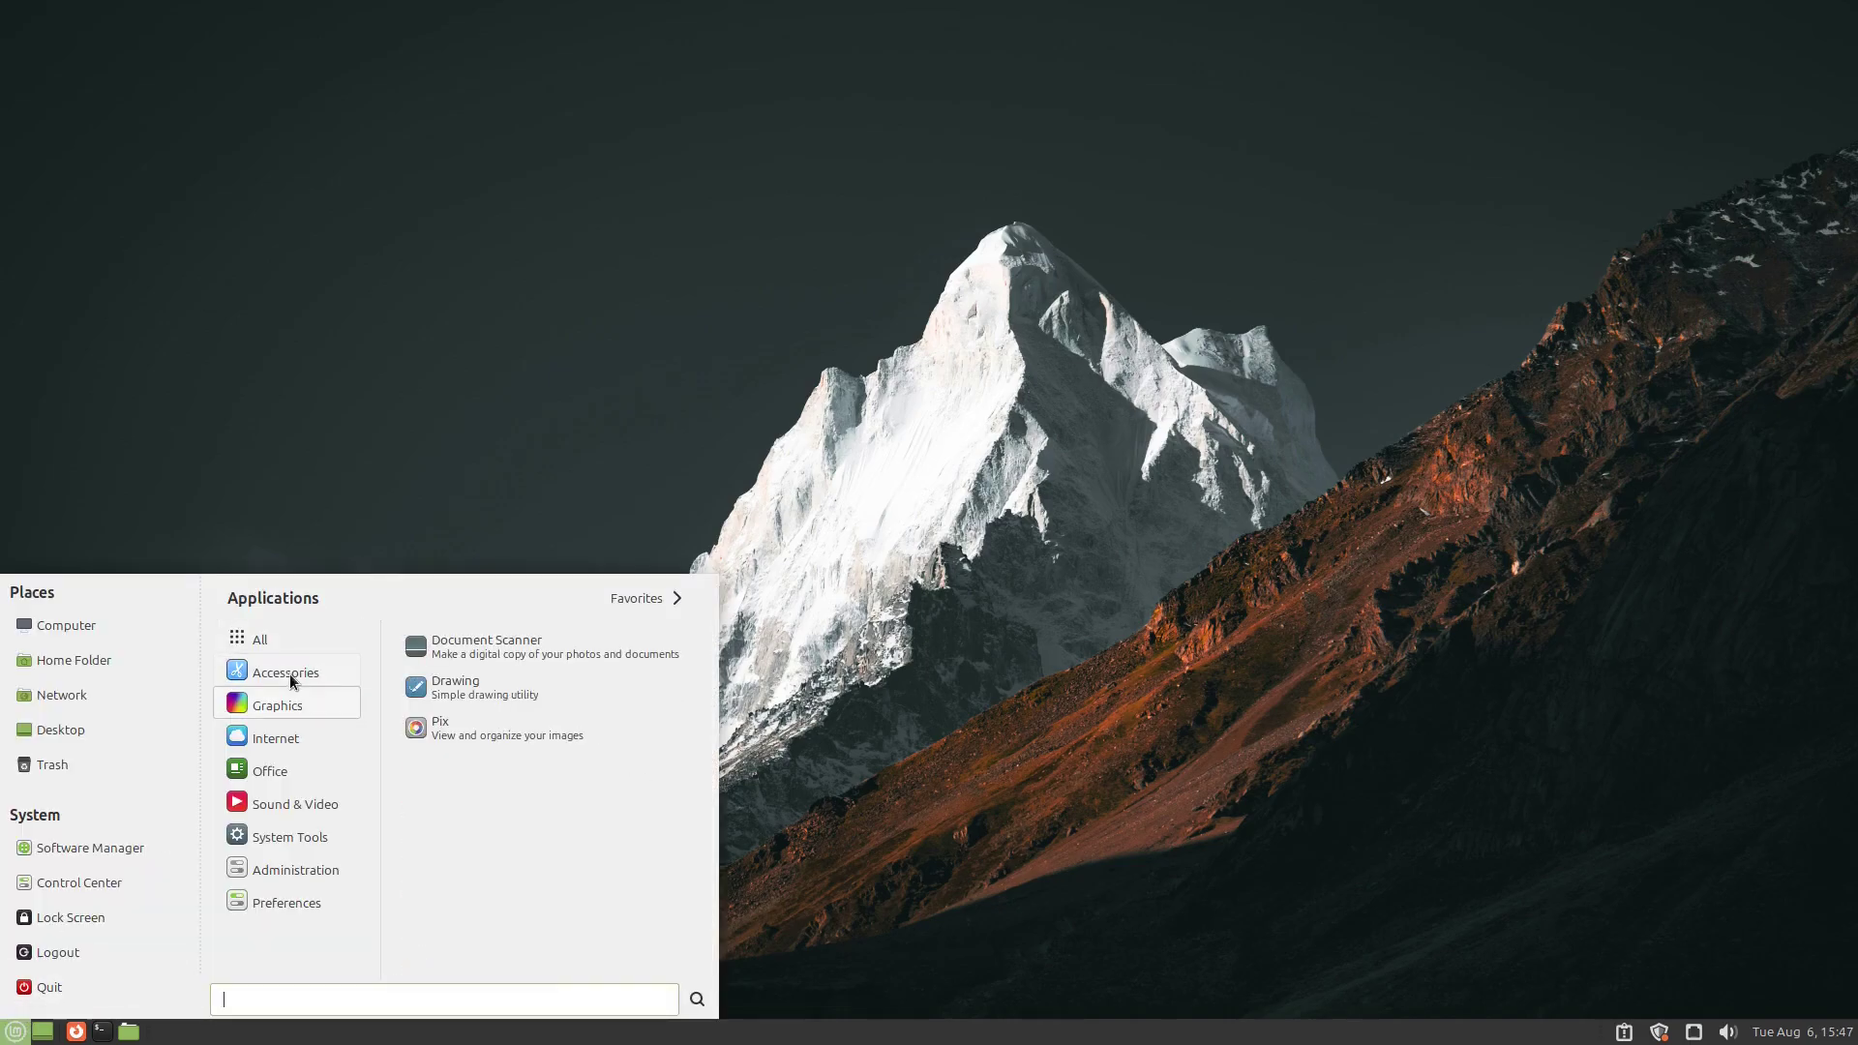
mouse_move(287, 671)
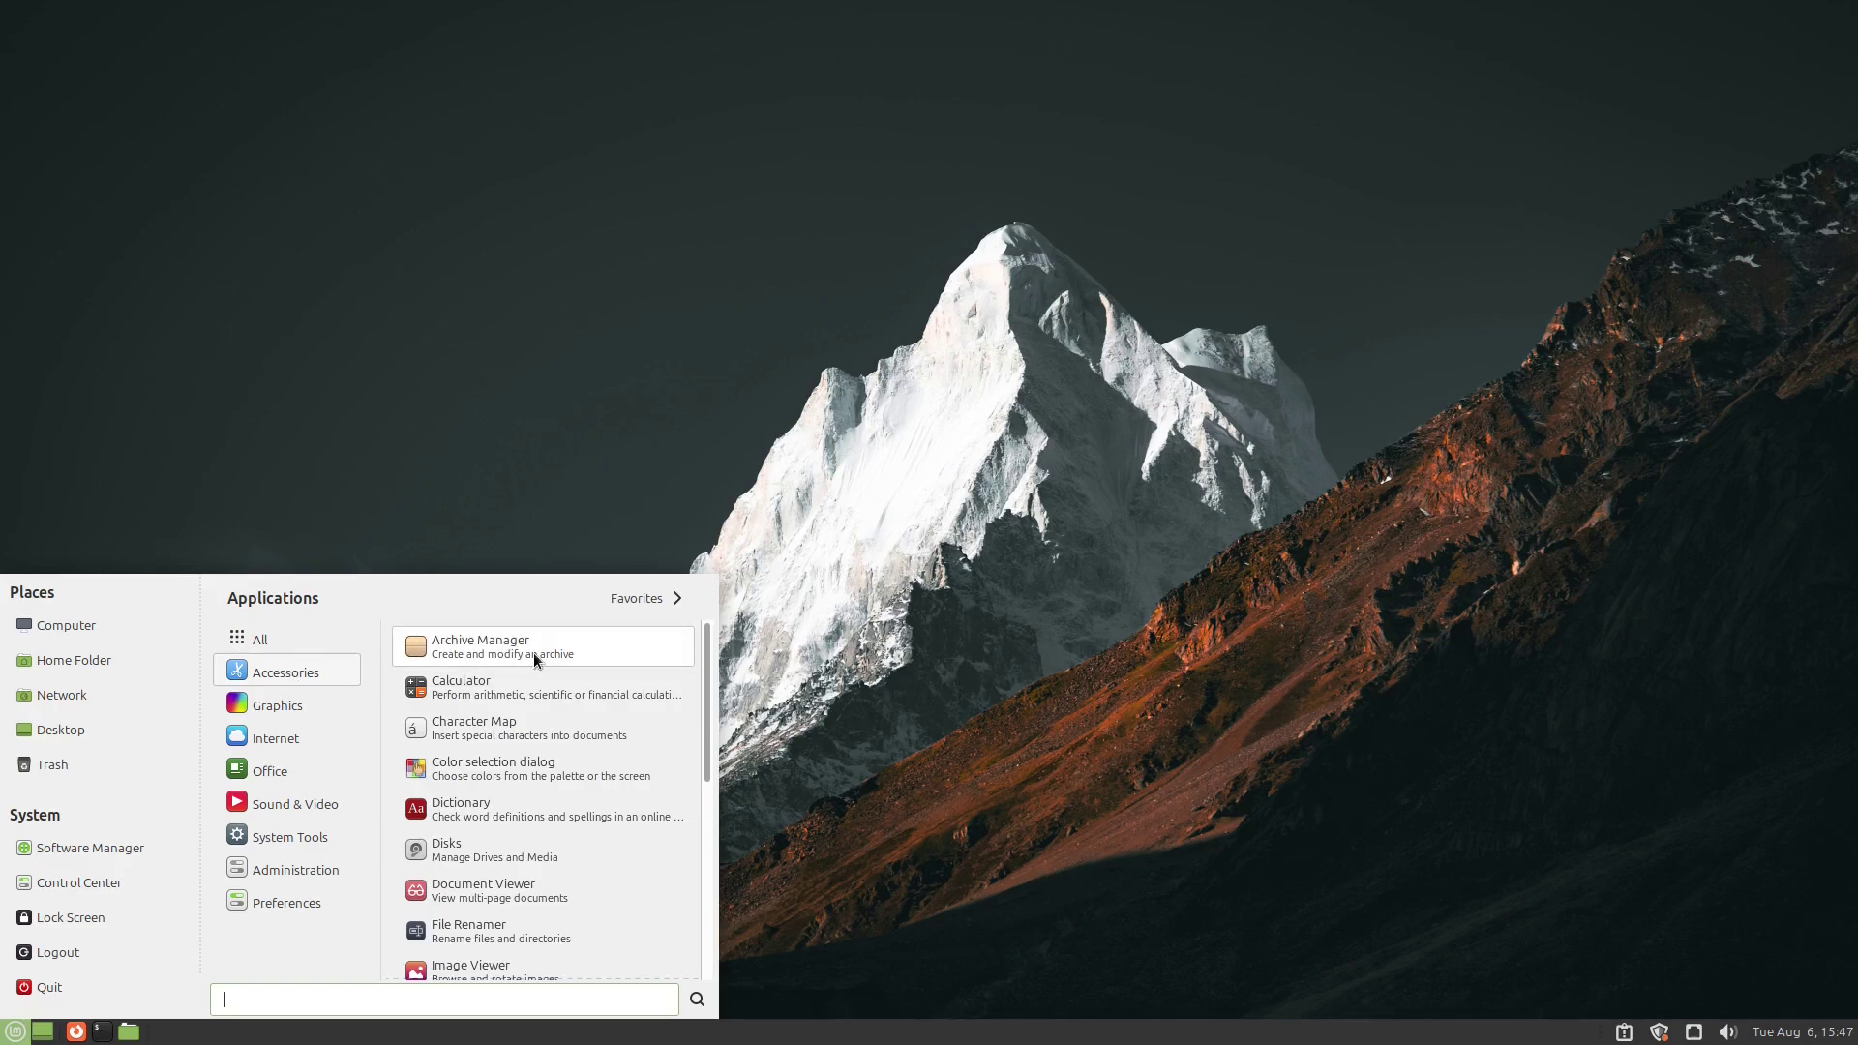
scroll(537, 687, "down", 5)
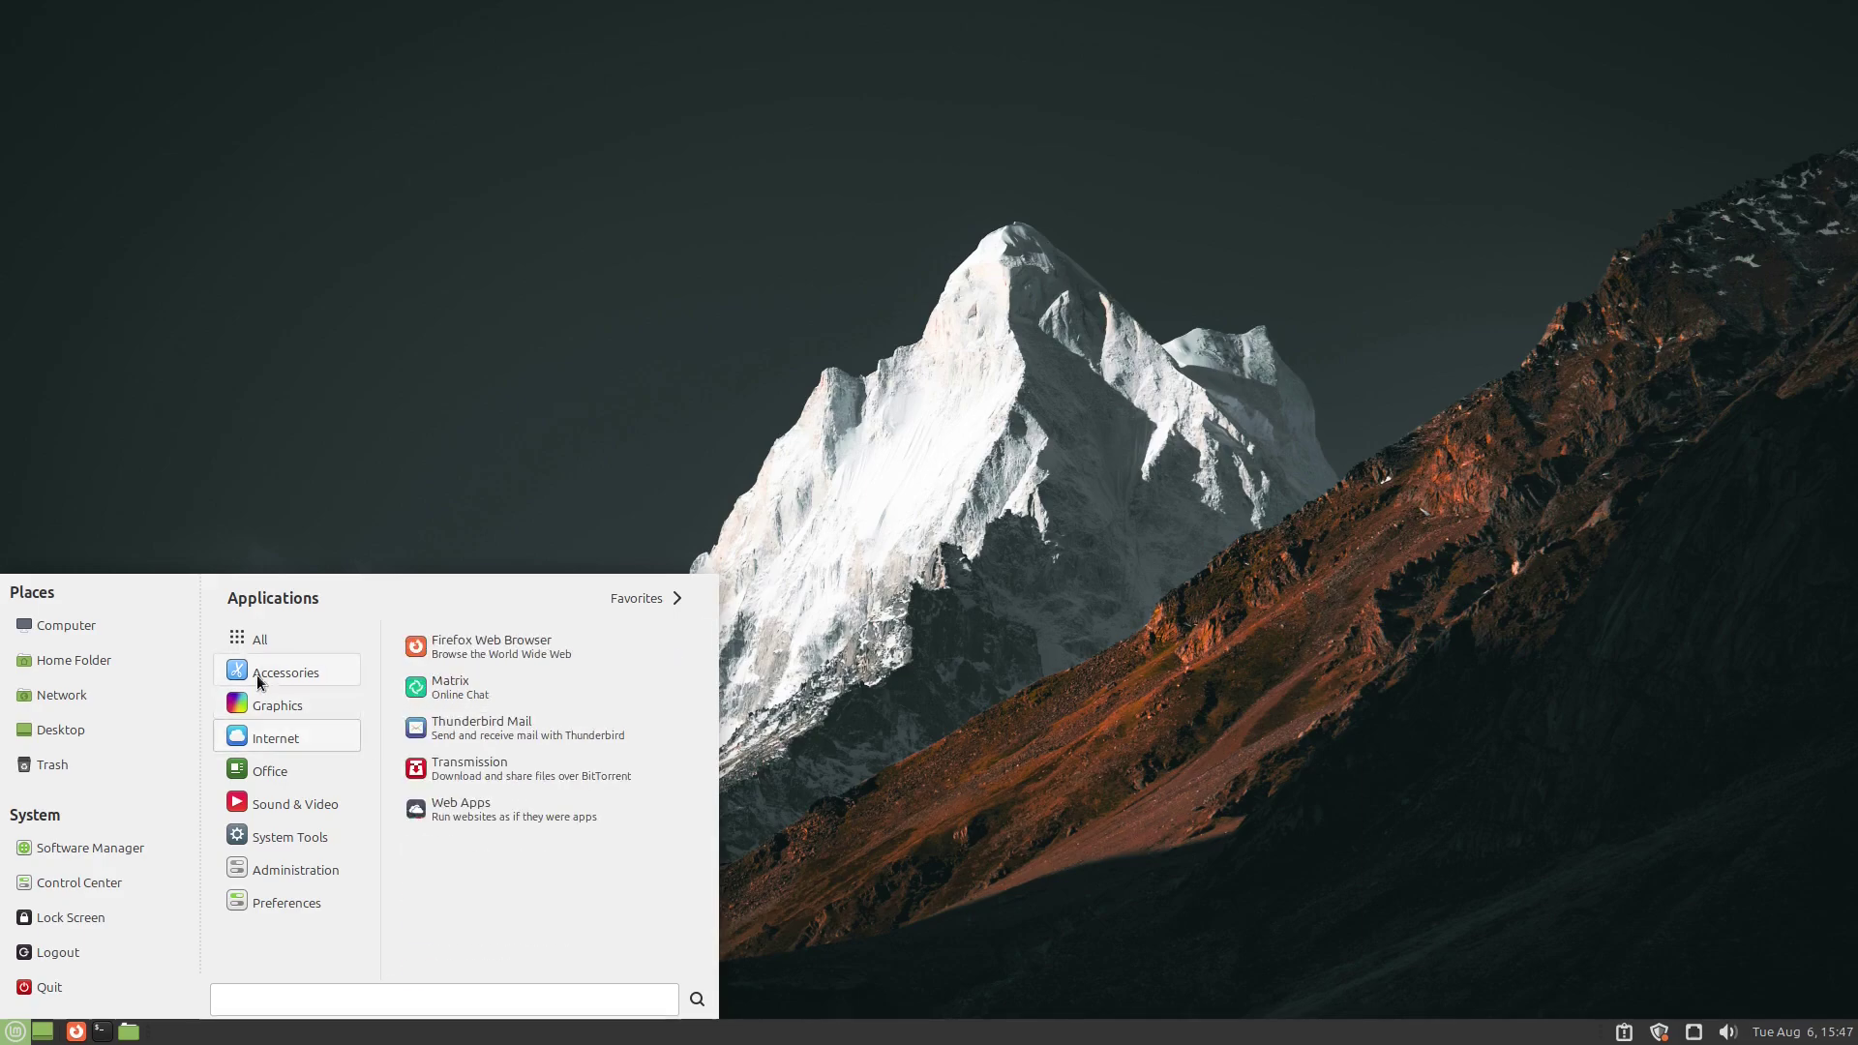
scroll(523, 754, "down", 3)
scroll(527, 755, "down", 3)
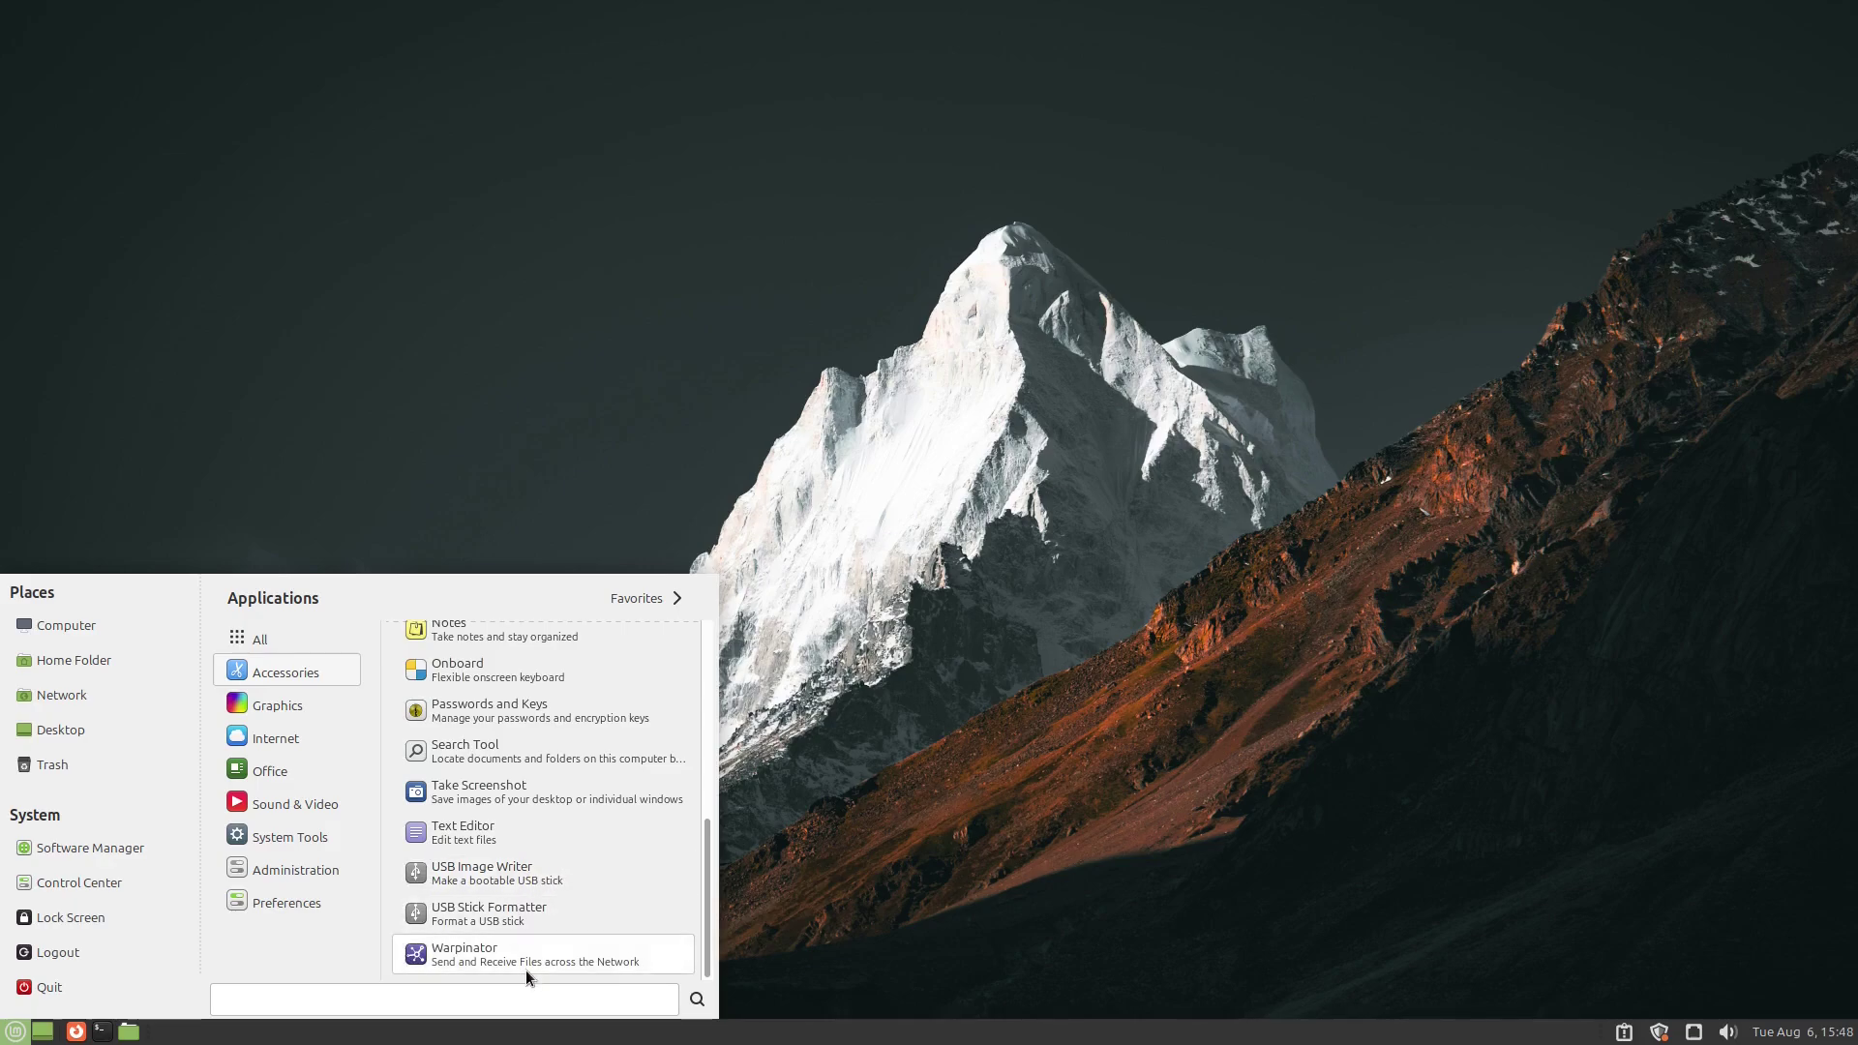
scroll(552, 832, "up", 6)
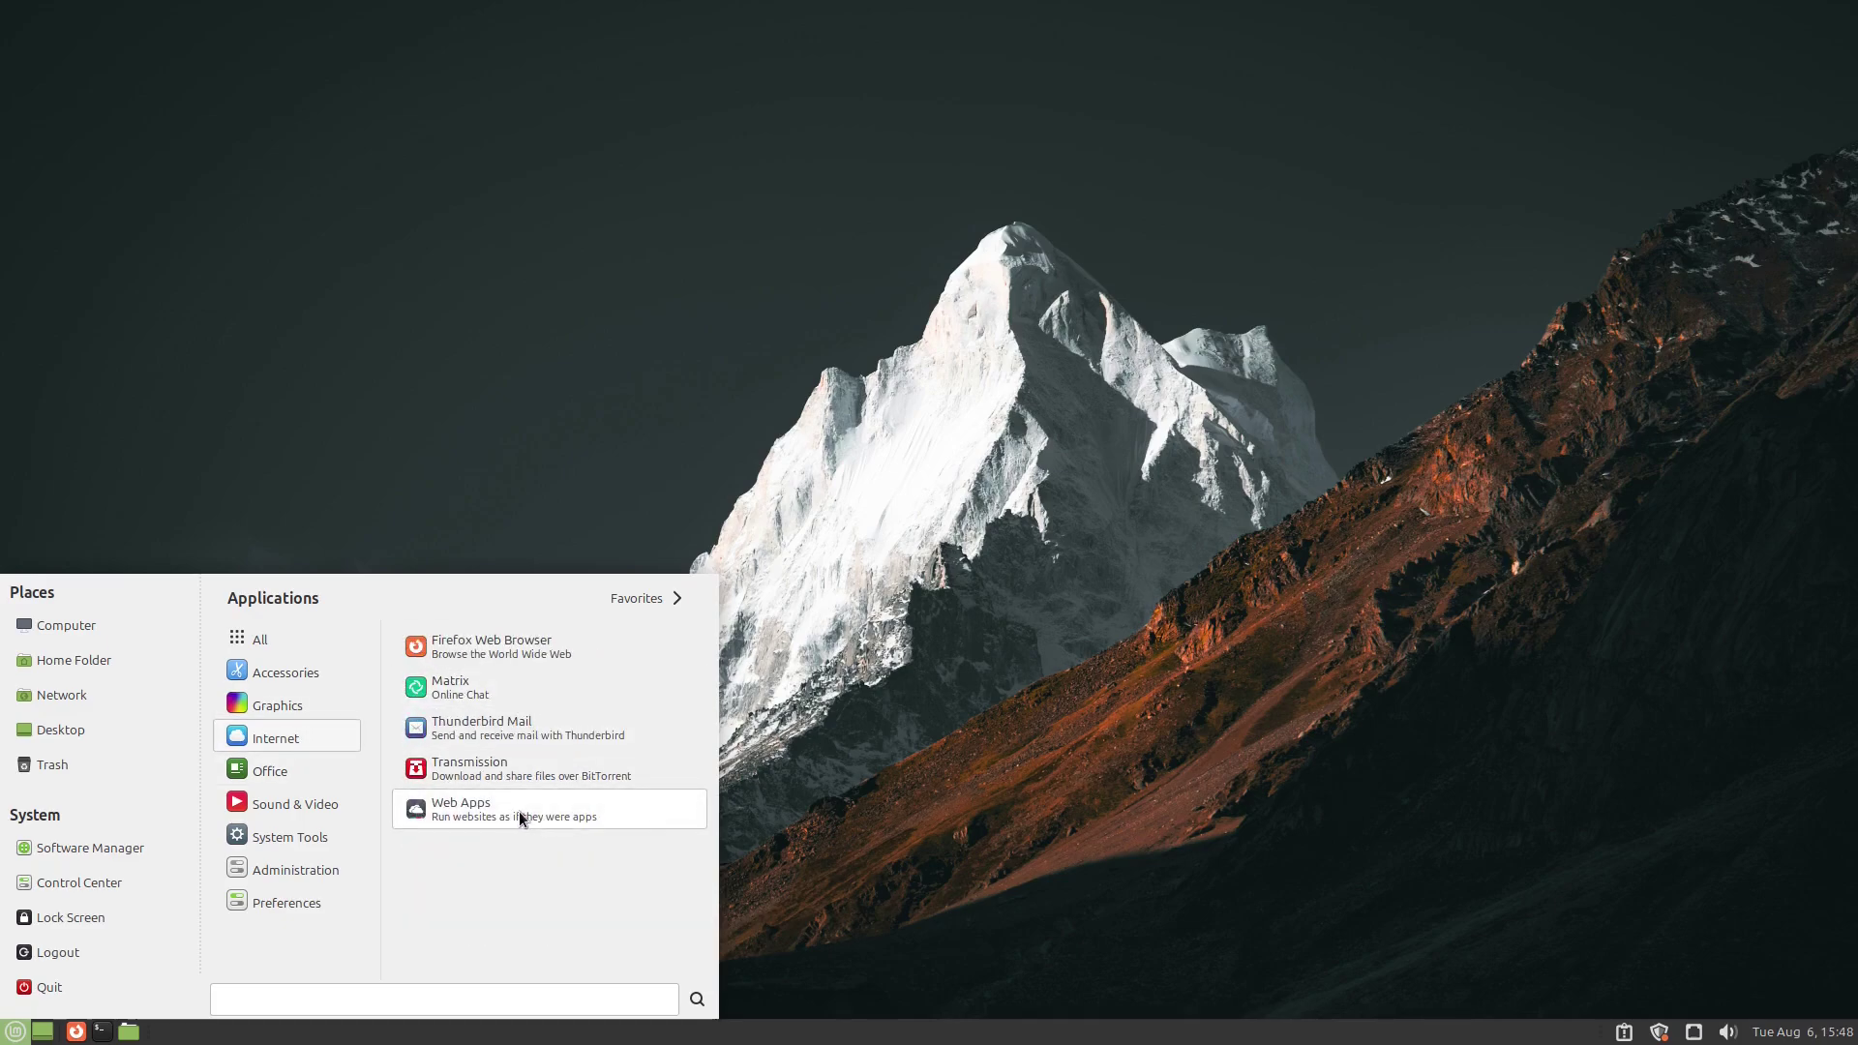
mouse_move(332, 777)
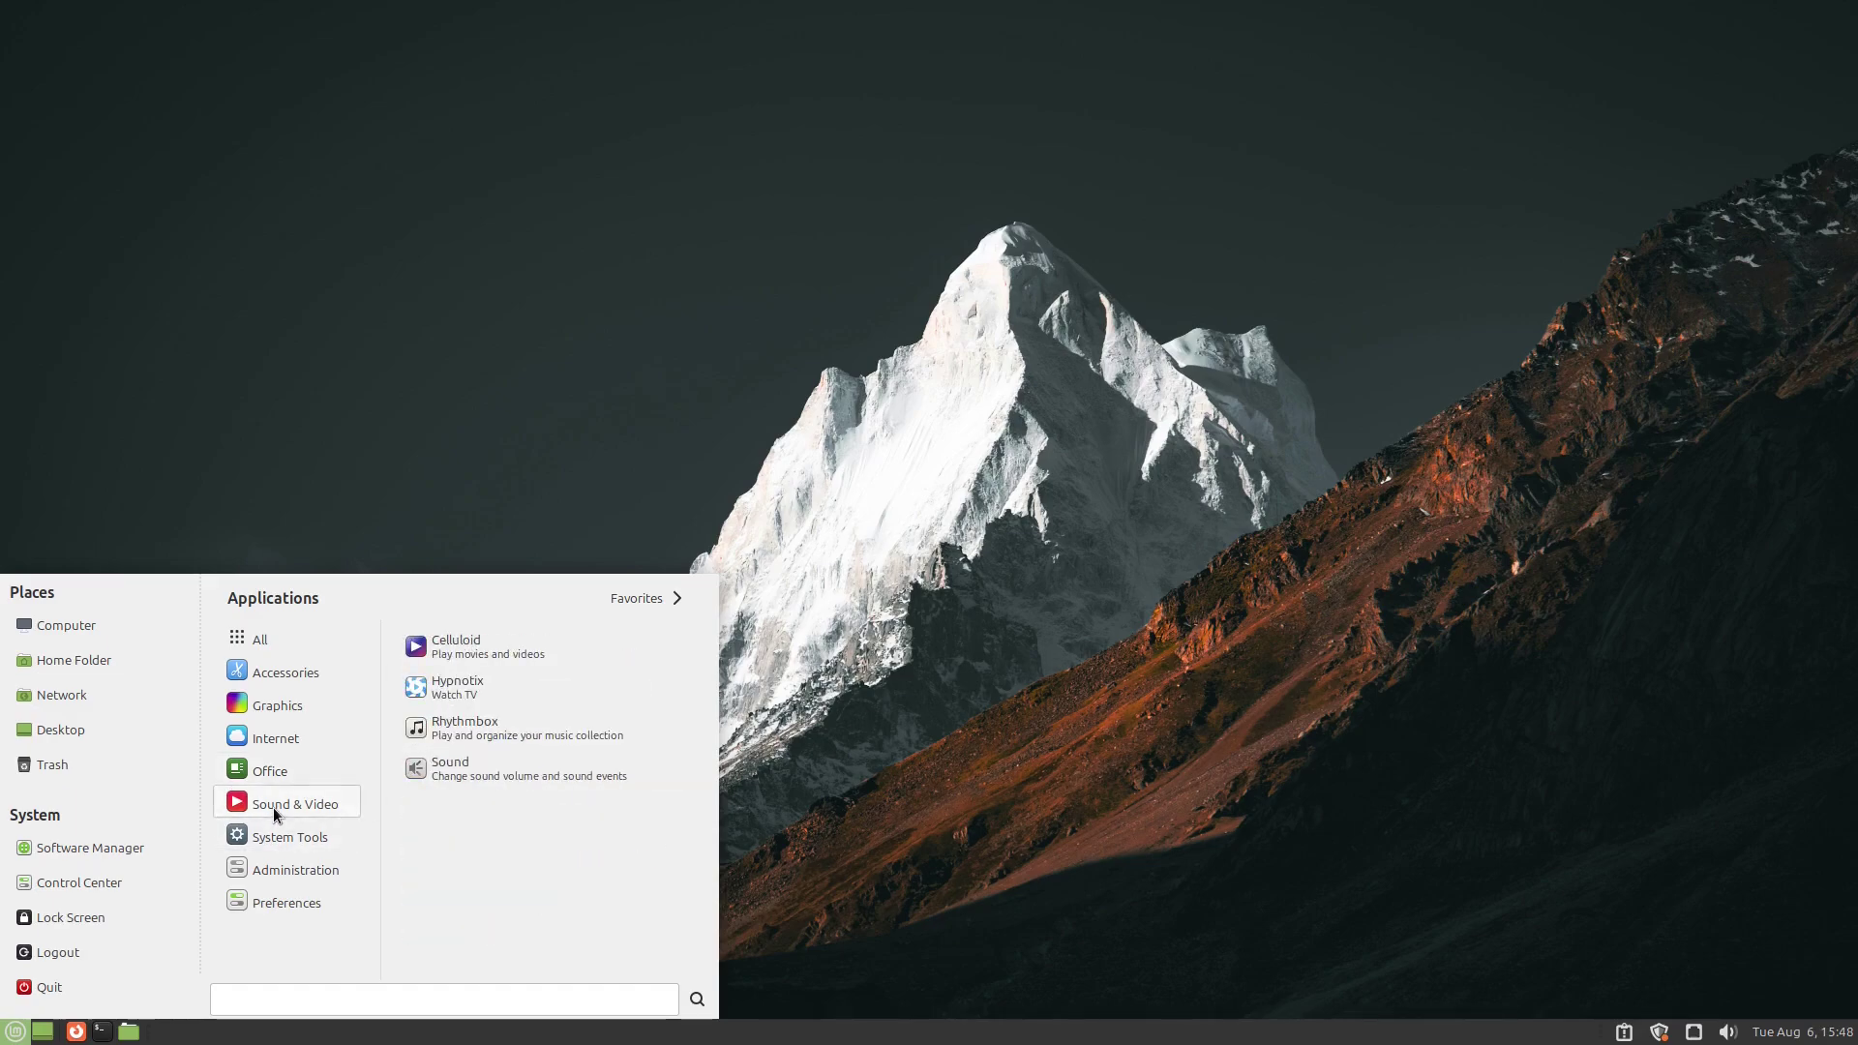
mouse_move(300, 832)
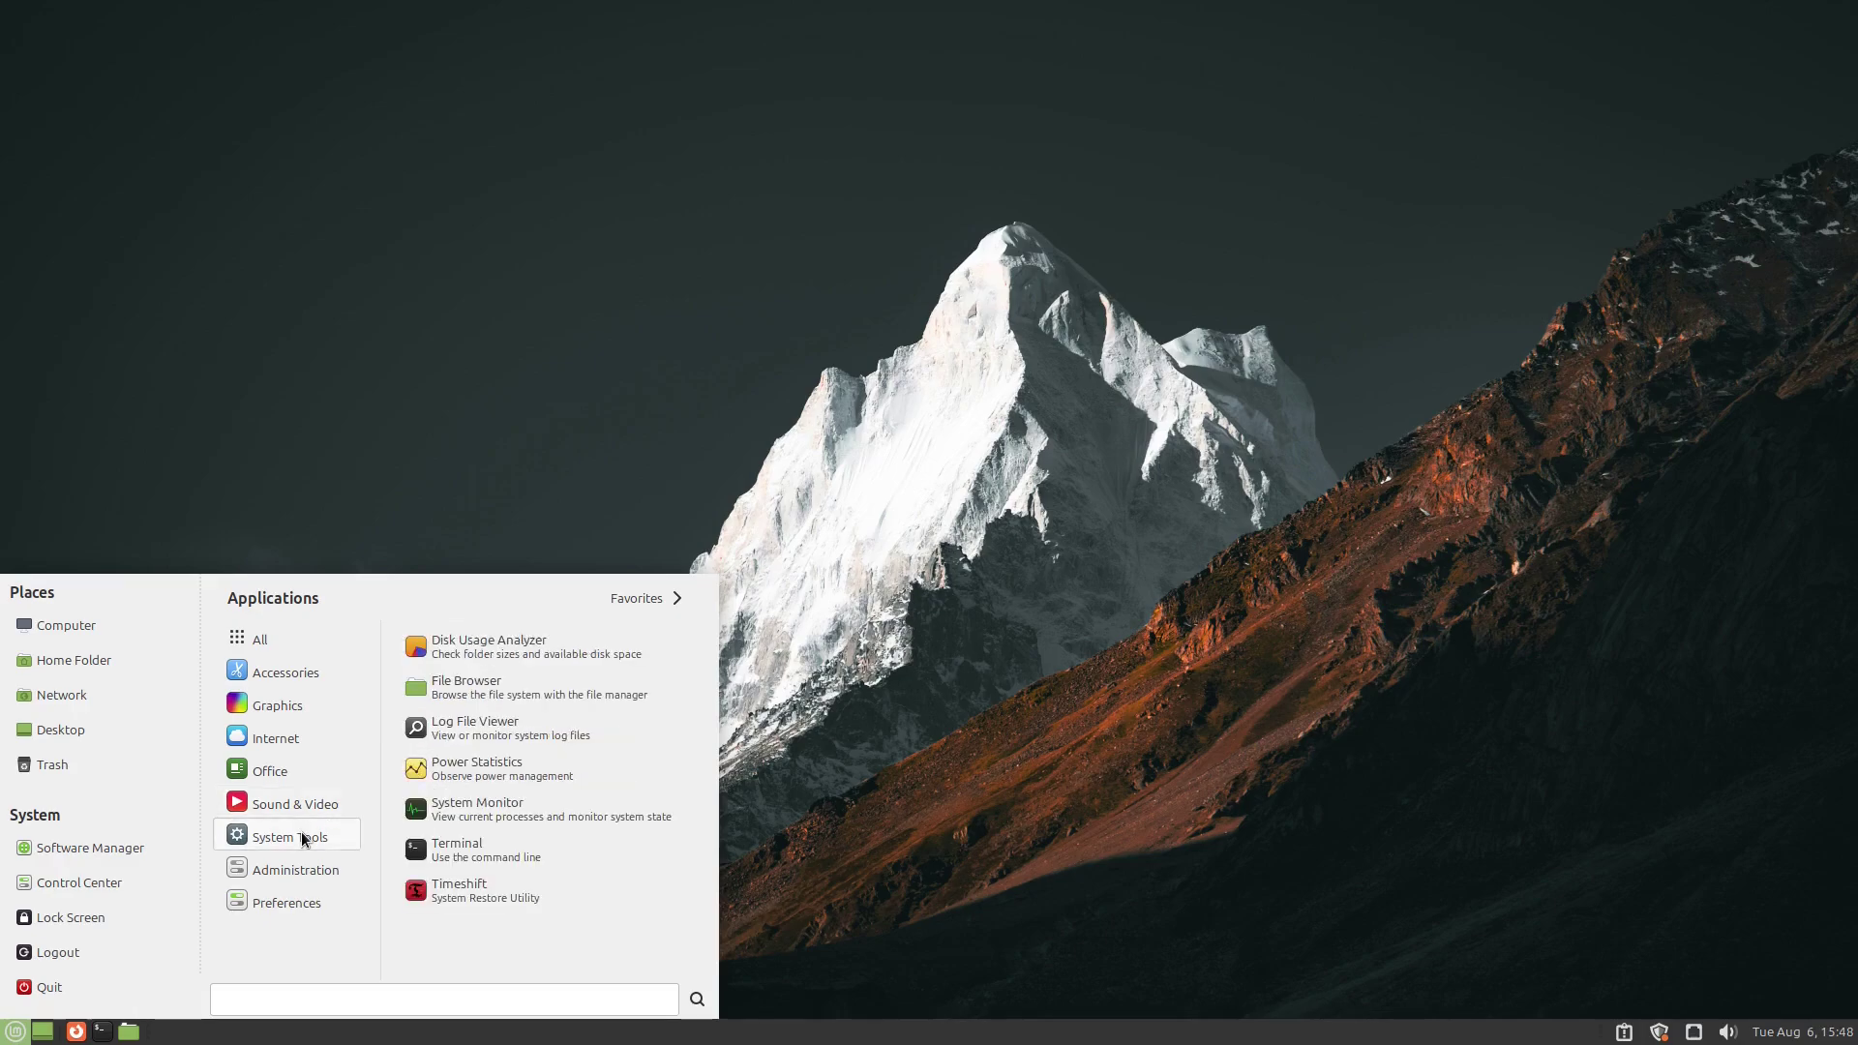
mouse_move(286, 871)
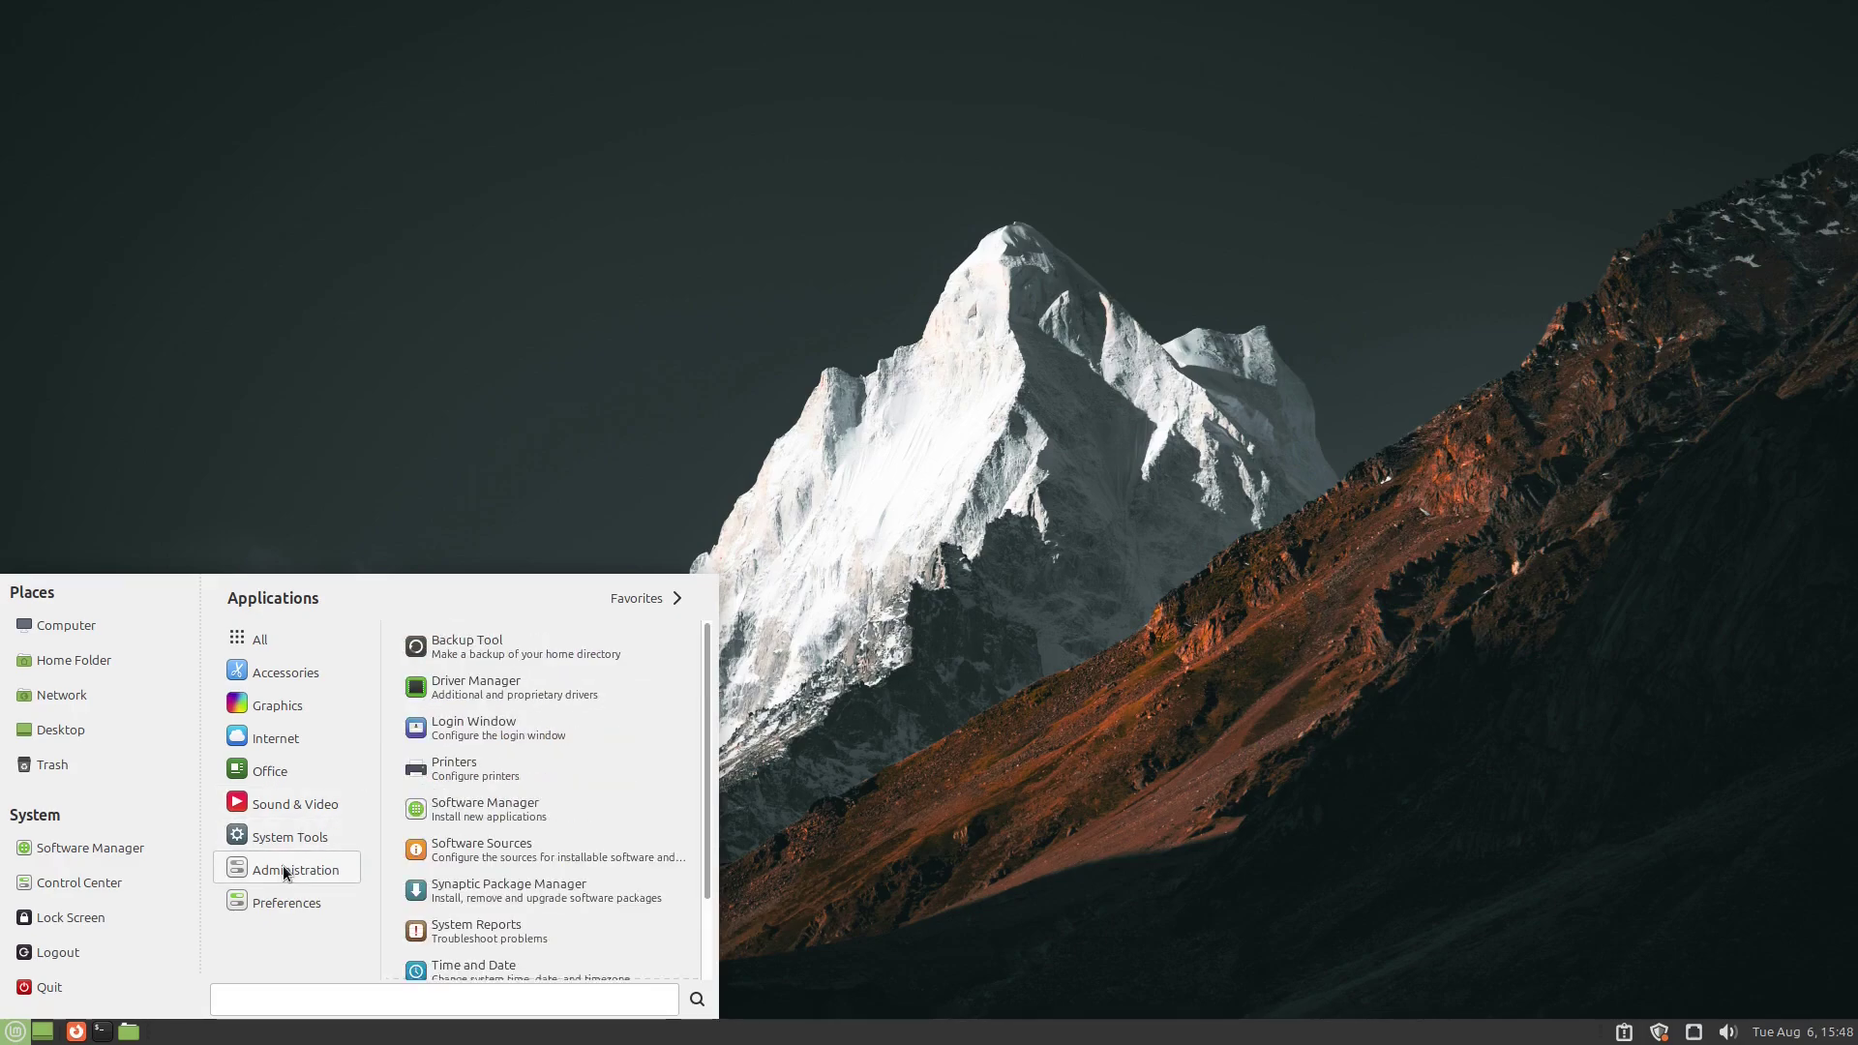
Step: Check System Monitor's Resources page (1.1 GiB of 3.8 GiB memory used), close it, and reopen the menu
left_click(511, 799)
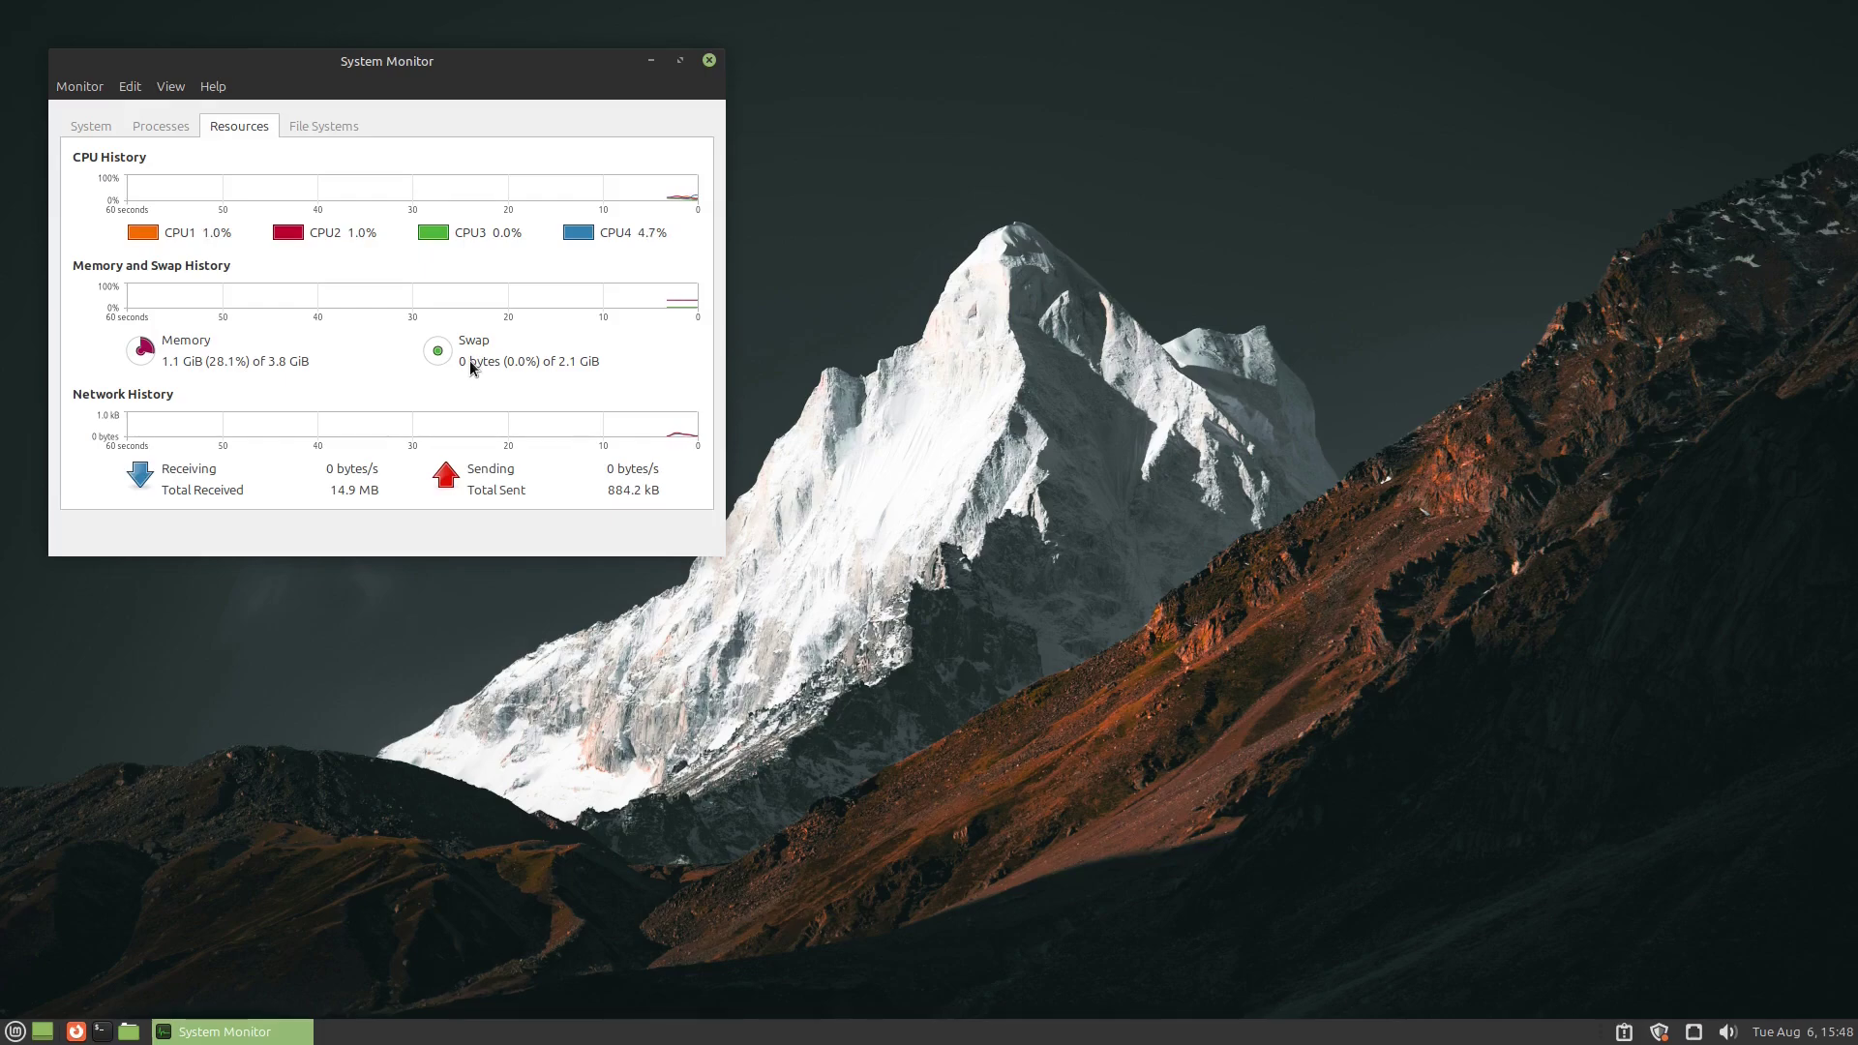
left_click(708, 61)
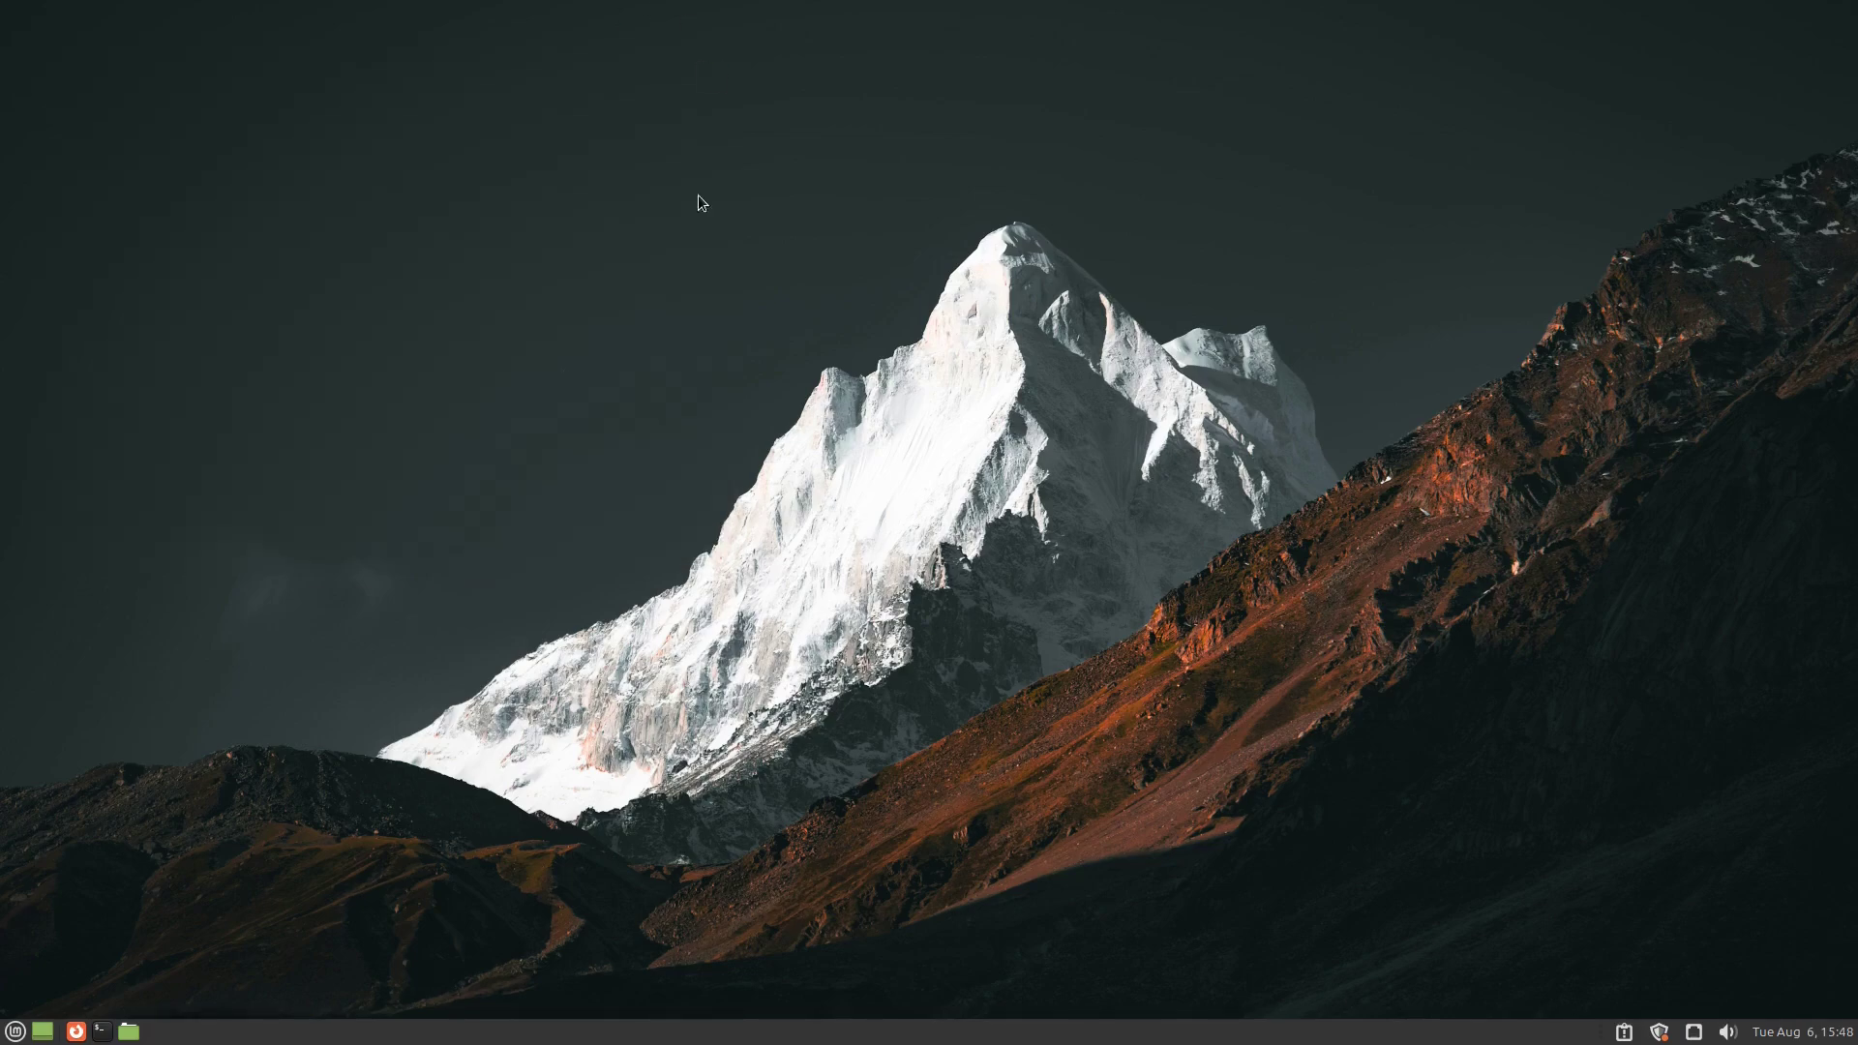
left_click(4, 1038)
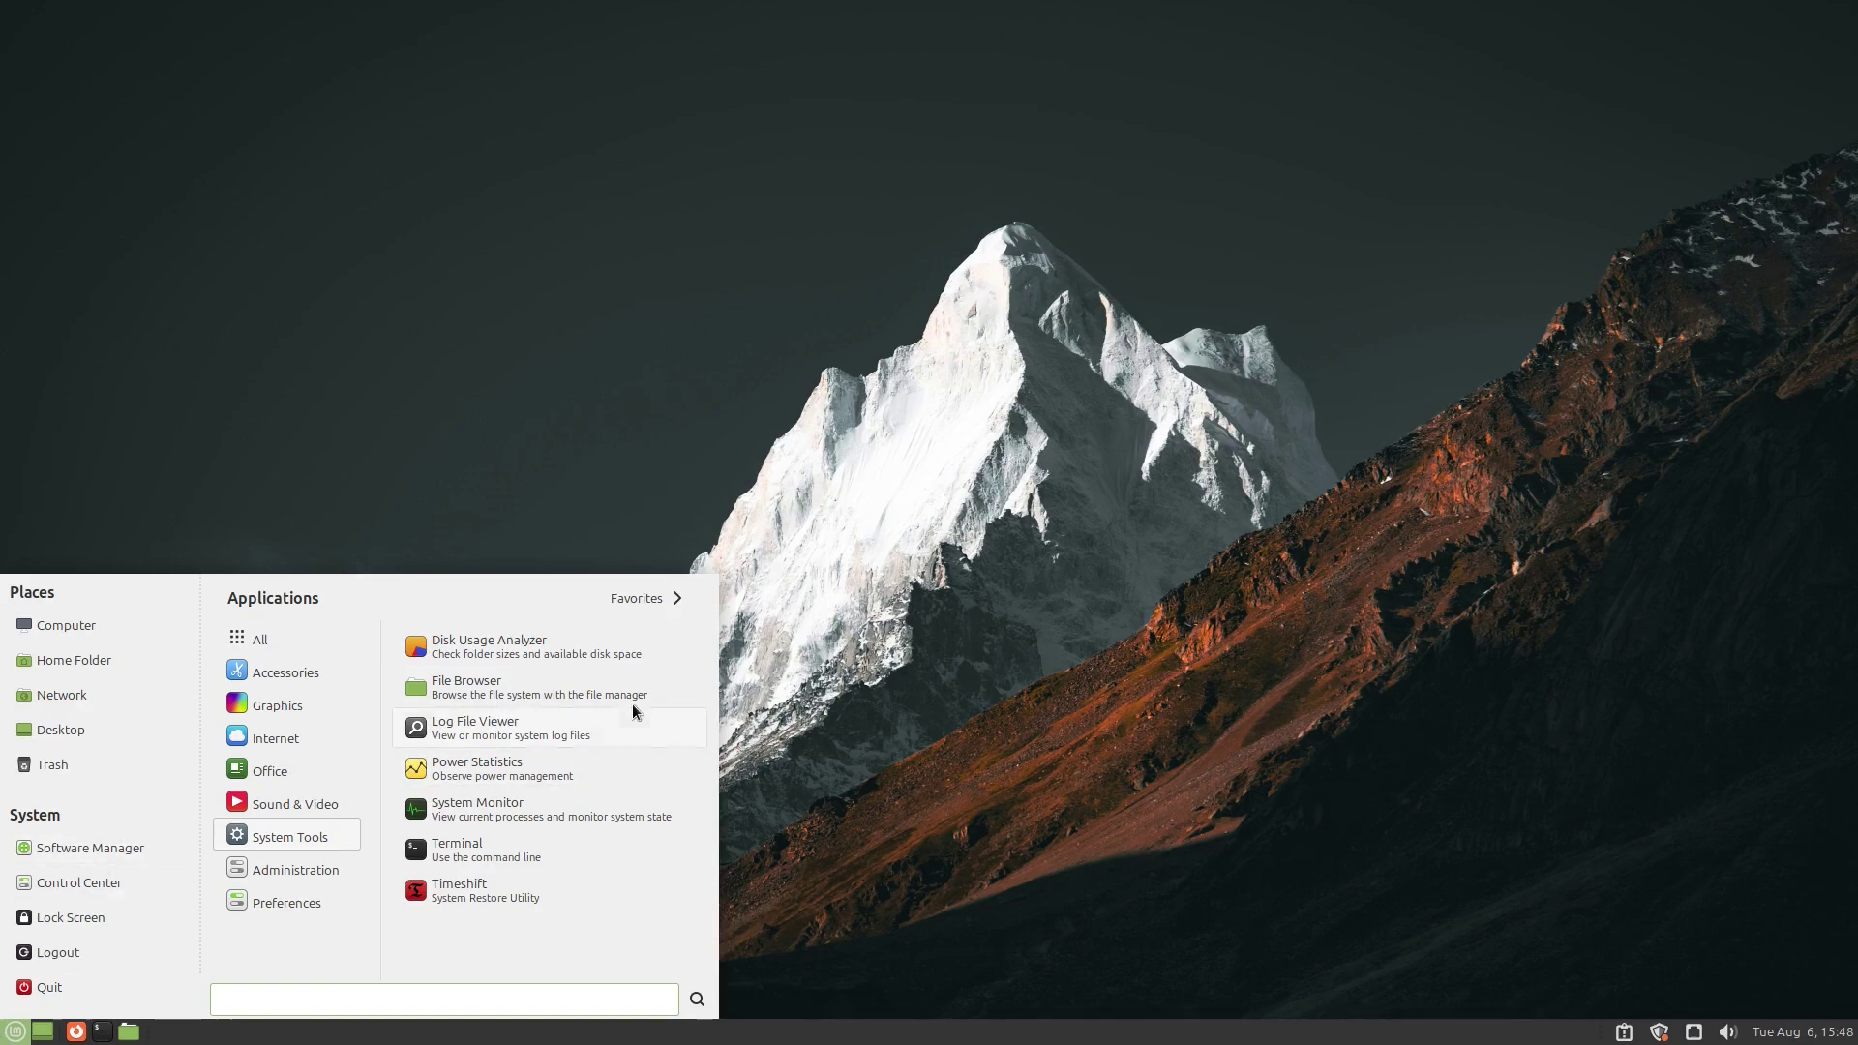
left_click(881, 671)
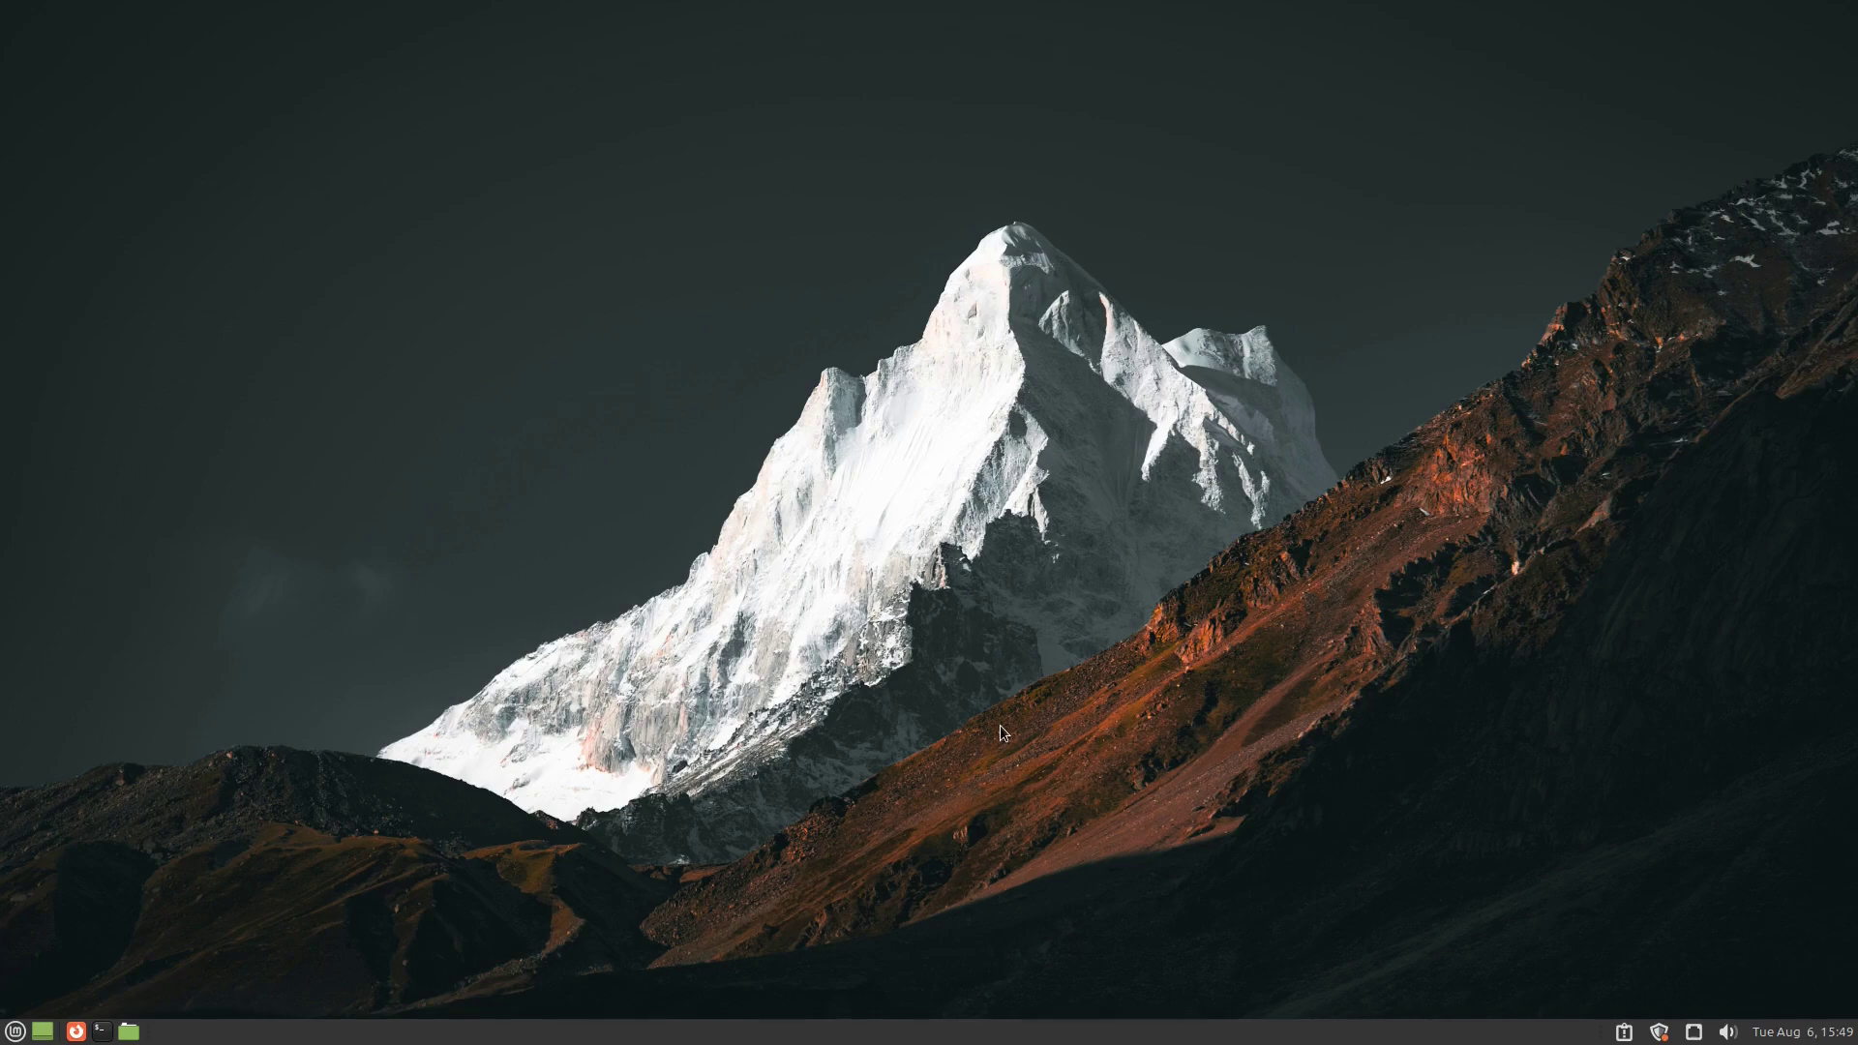
left_click(12, 1033)
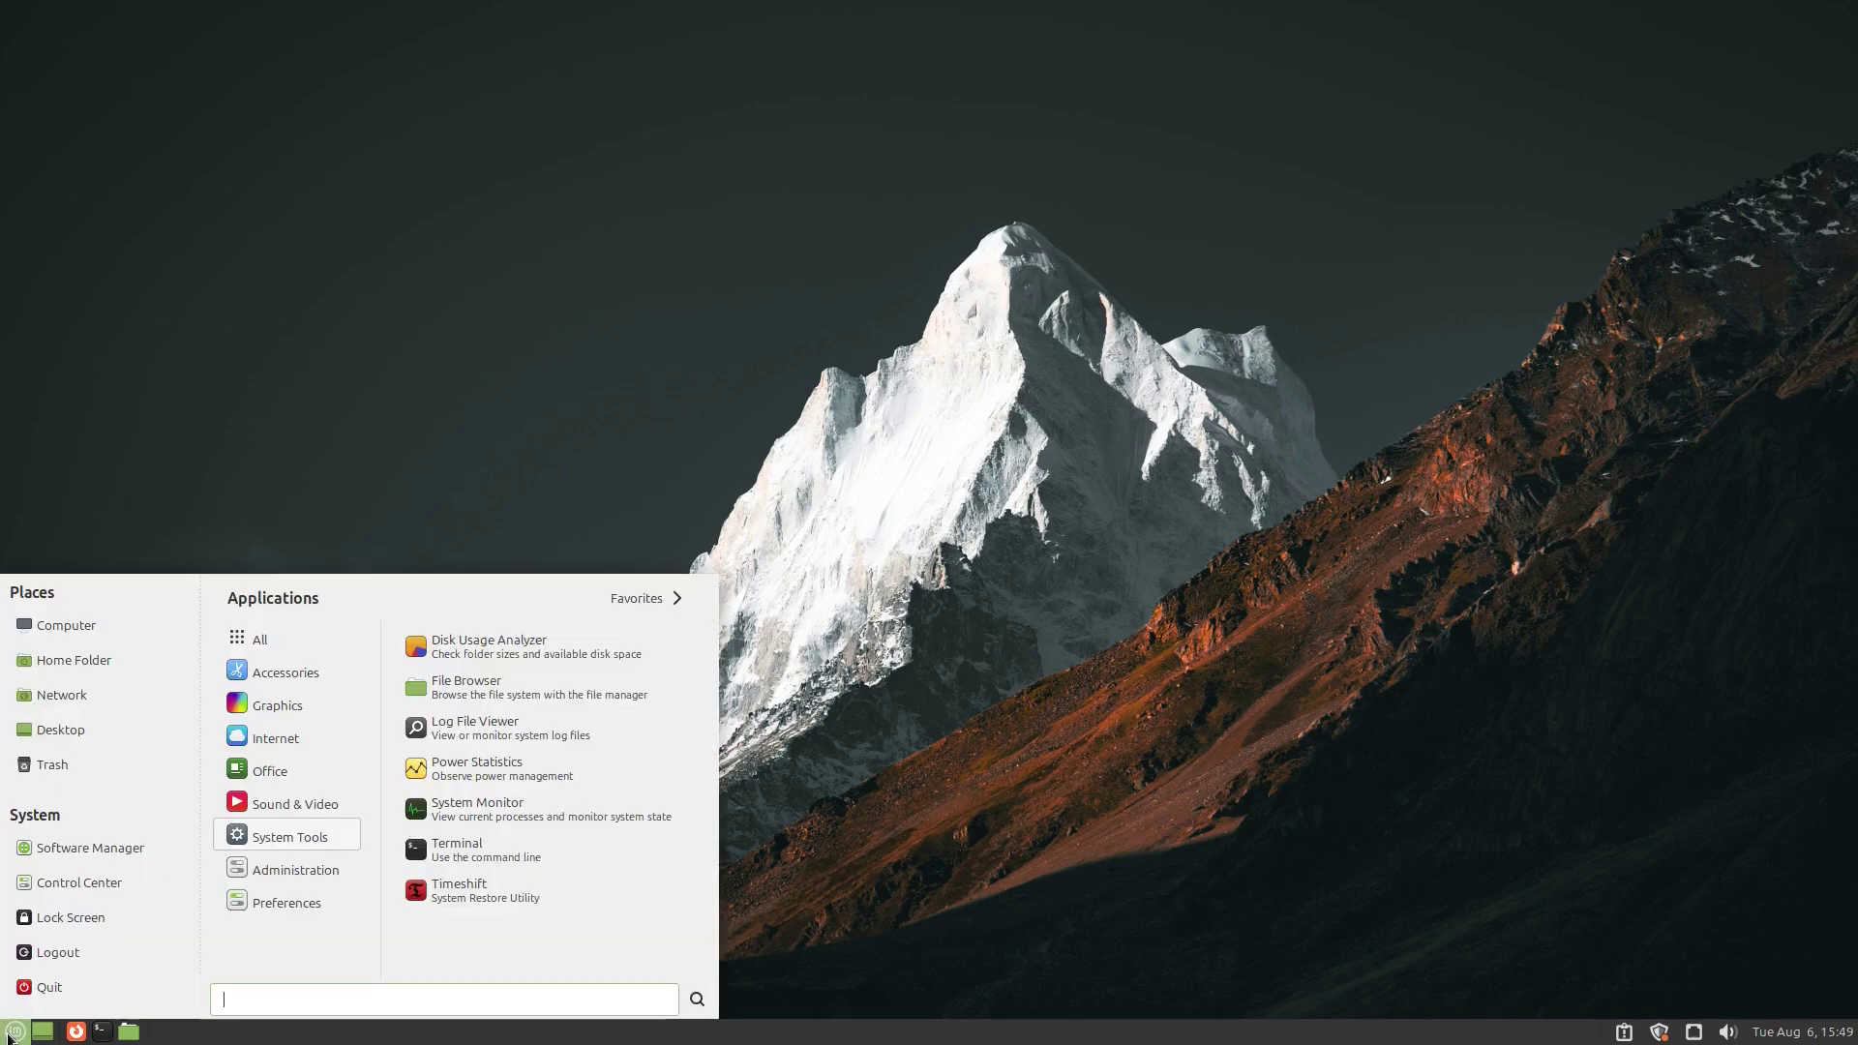